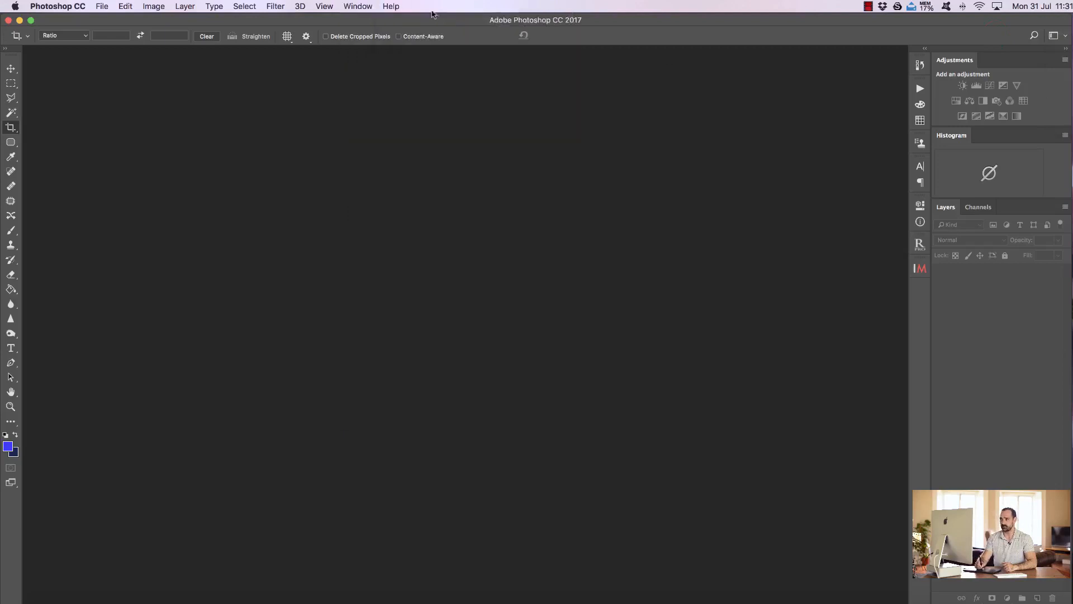
Step: Move the Histogram panel above the Adjustments panel in the Photography workspace
{"action": "mouse_move", "coordinate": [460, 29]}
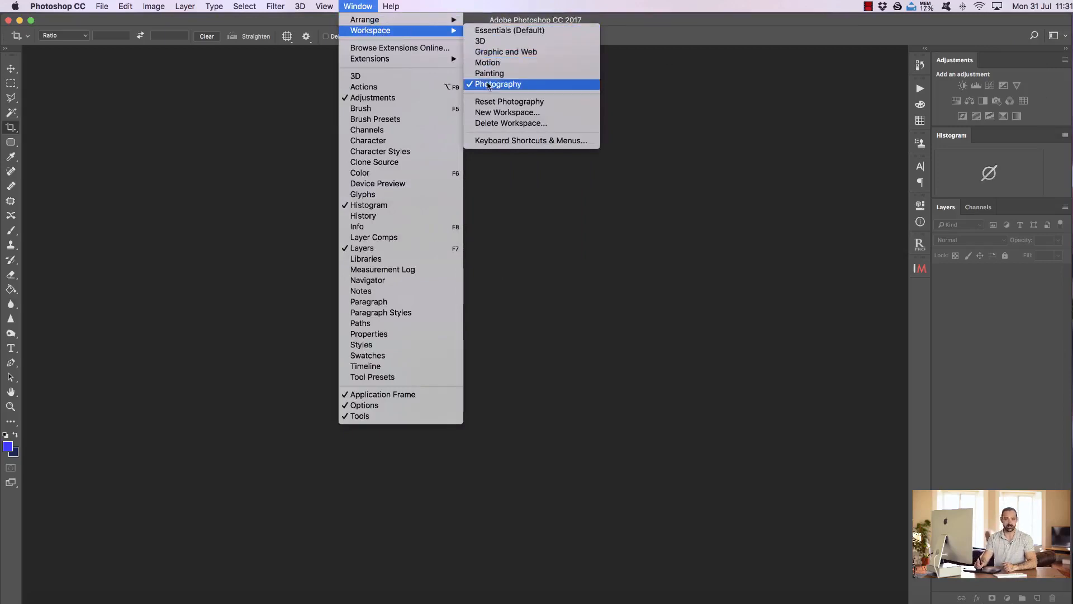
{"action": "left_click", "coordinate": [668, 19]}
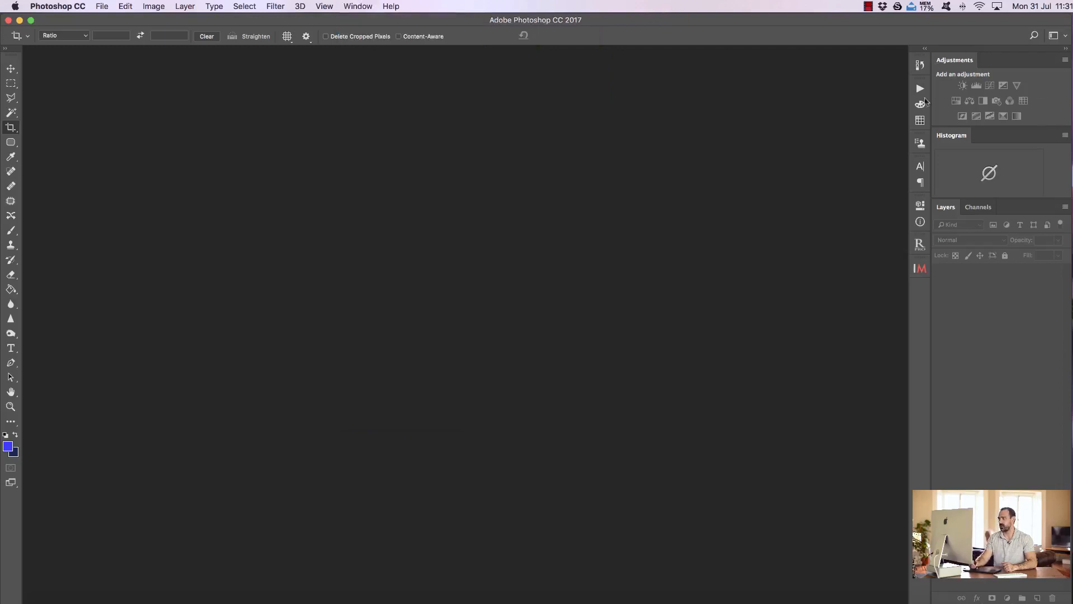
{"action": "left_click_drag", "start_coordinate": [954, 140], "coordinate": [955, 60]}
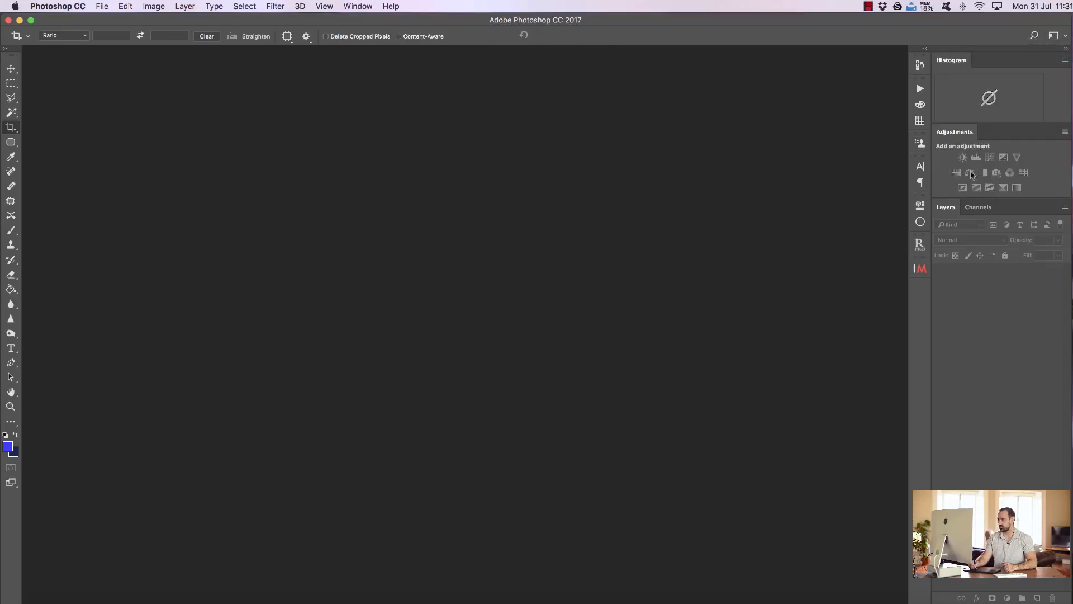
Step: Collapse the Adjustments panel into the narrow icon strip, and dock it back between the Histogram and Layers panels
{"action": "left_click_drag", "start_coordinate": [951, 134], "coordinate": [919, 290]}
{"action": "left_click", "coordinate": [920, 290]}
{"action": "left_click", "coordinate": [920, 291]}
{"action": "left_click", "coordinate": [919, 290]}
{"action": "left_click_drag", "start_coordinate": [821, 286], "coordinate": [961, 147]}
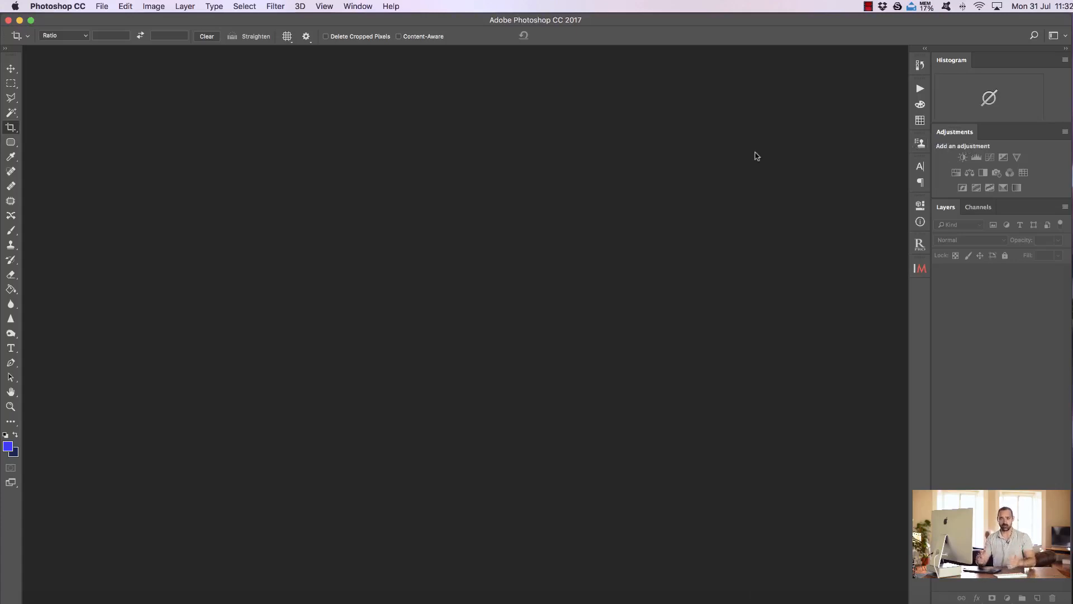
Step: Open nugget poinT.jpg from the photos folder in Finder
{"action": "left_click", "coordinate": [101, 8]}
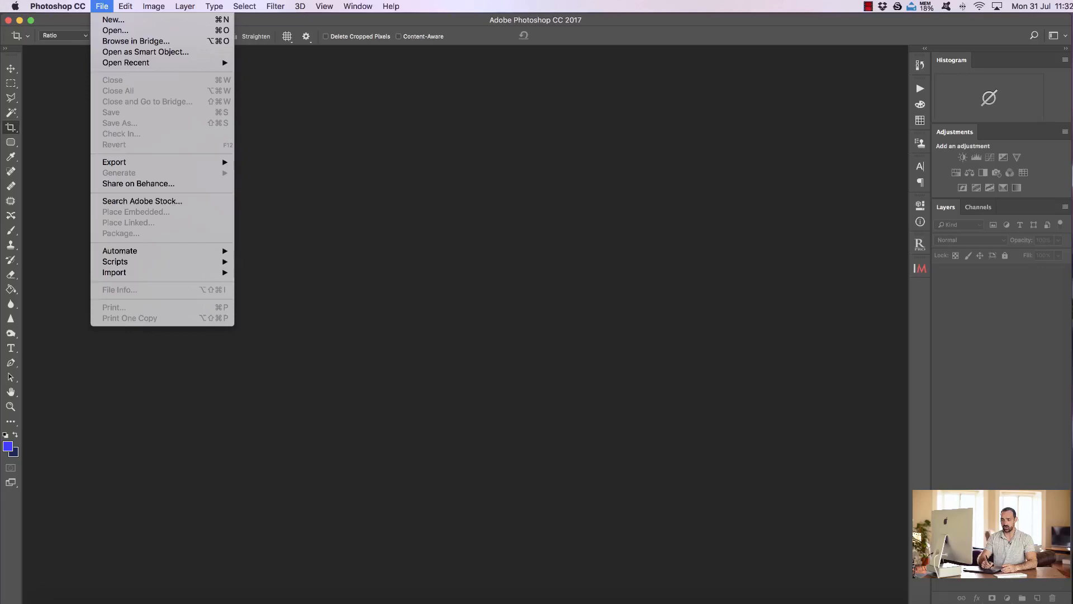
{"action": "left_click", "coordinate": [53, 602]}
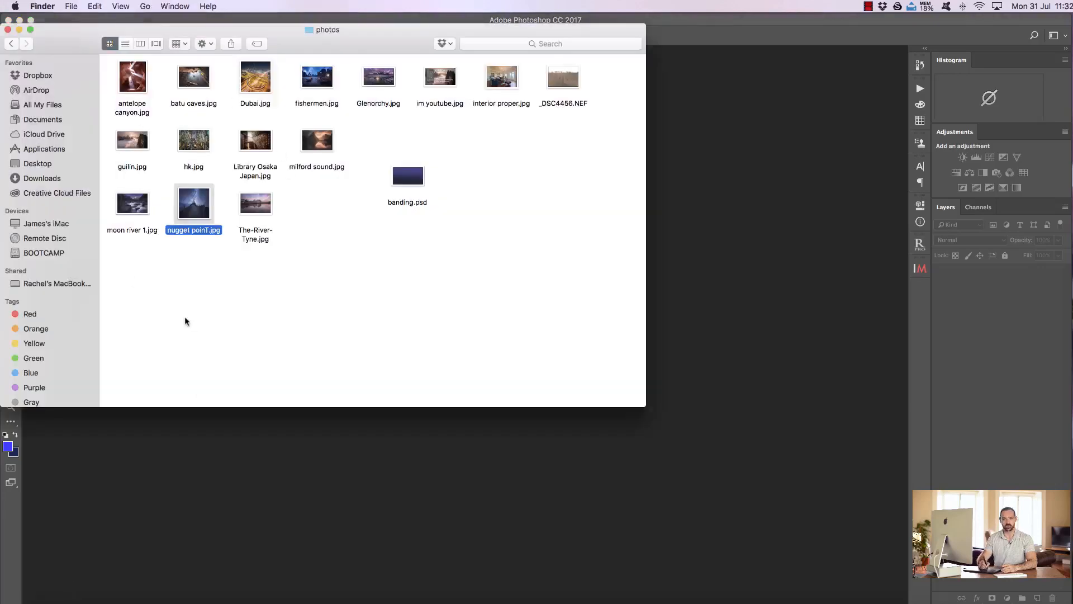
{"action": "left_click", "coordinate": [196, 343]}
{"action": "left_click_drag", "start_coordinate": [194, 202], "coordinate": [296, 479]}
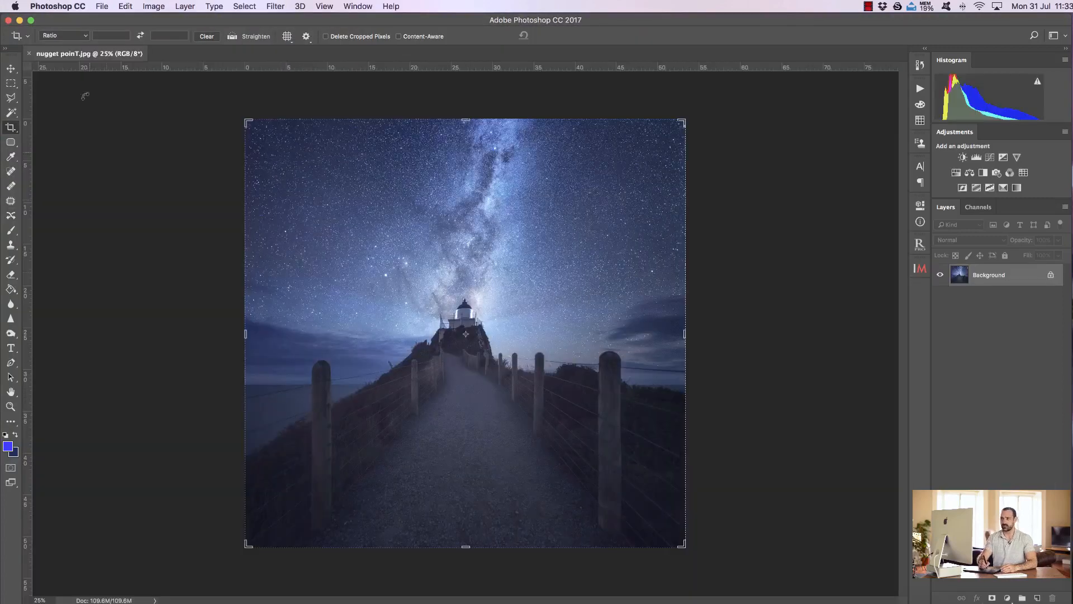
Step: Examine the colour mode and bit-depth options available for the lighthouse photo
{"action": "left_click", "coordinate": [150, 6]}
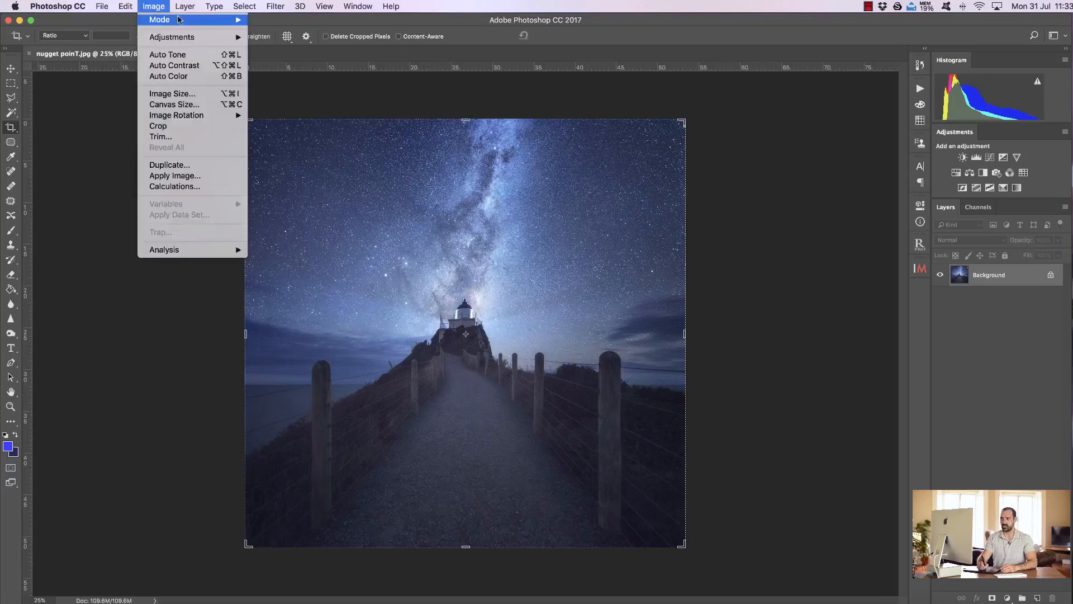
{"action": "mouse_move", "coordinate": [176, 22]}
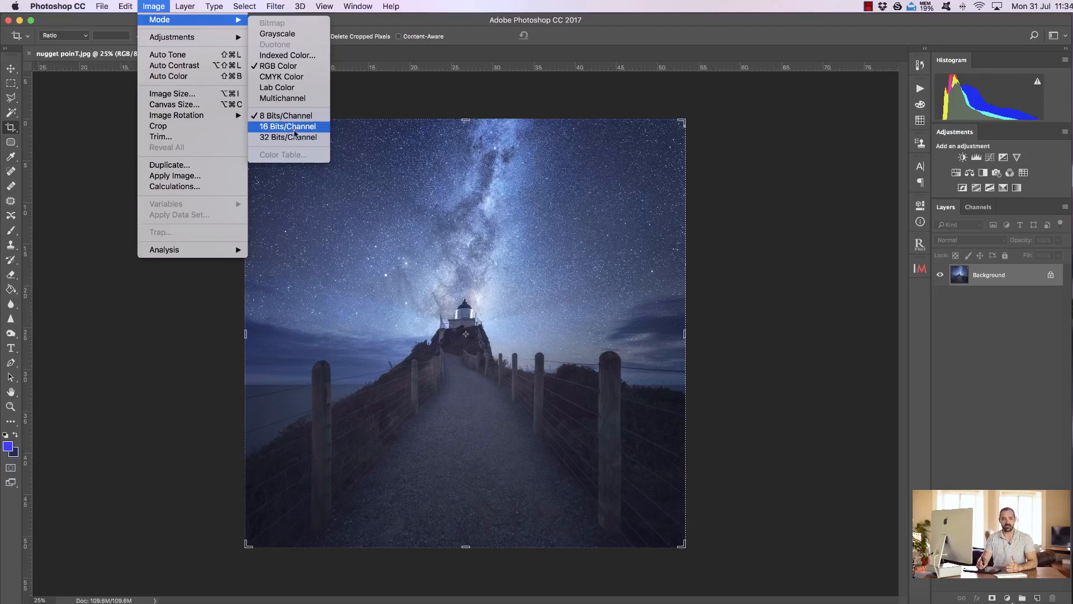
{"action": "left_click", "coordinate": [295, 132]}
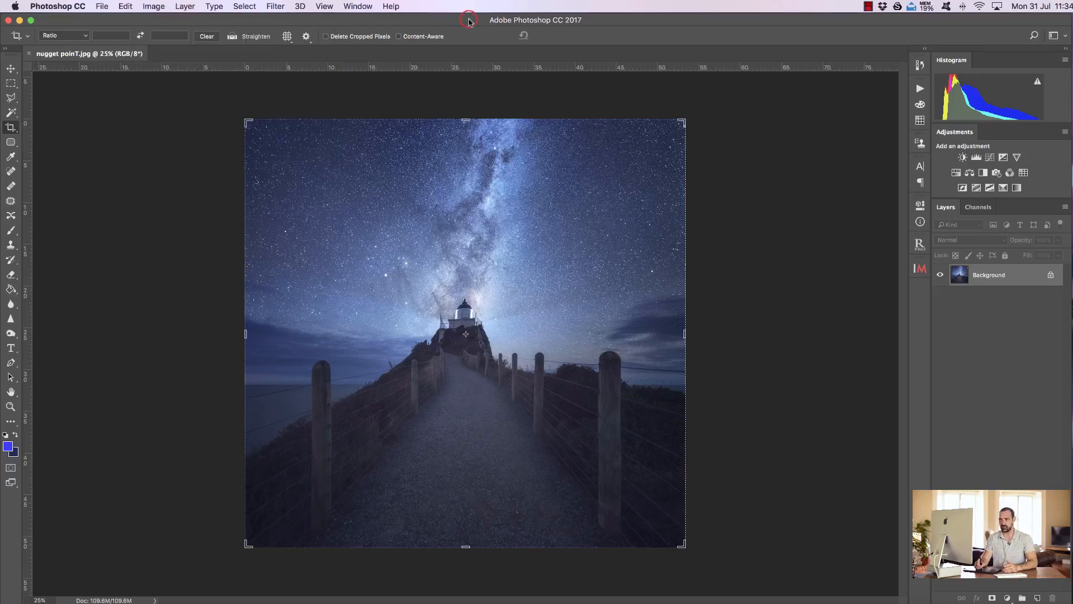
Step: Open banding.psd from the photos folder in Finder and magnify its gradient to about 200%
{"action": "left_click", "coordinate": [52, 600]}
{"action": "left_click_drag", "start_coordinate": [408, 176], "coordinate": [684, 96]}
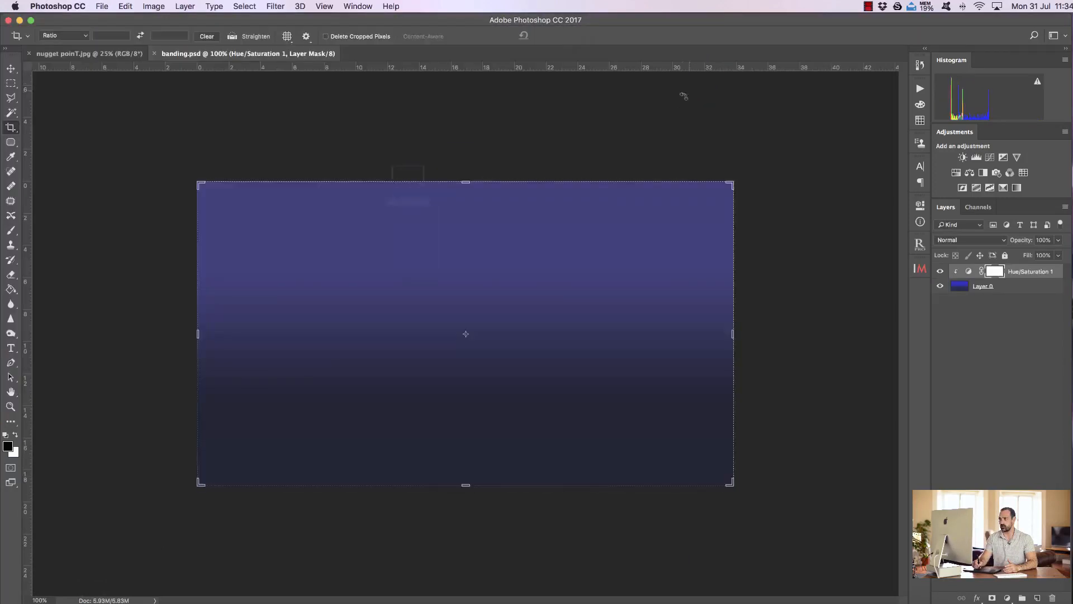
{"action": "left_click", "coordinate": [11, 406]}
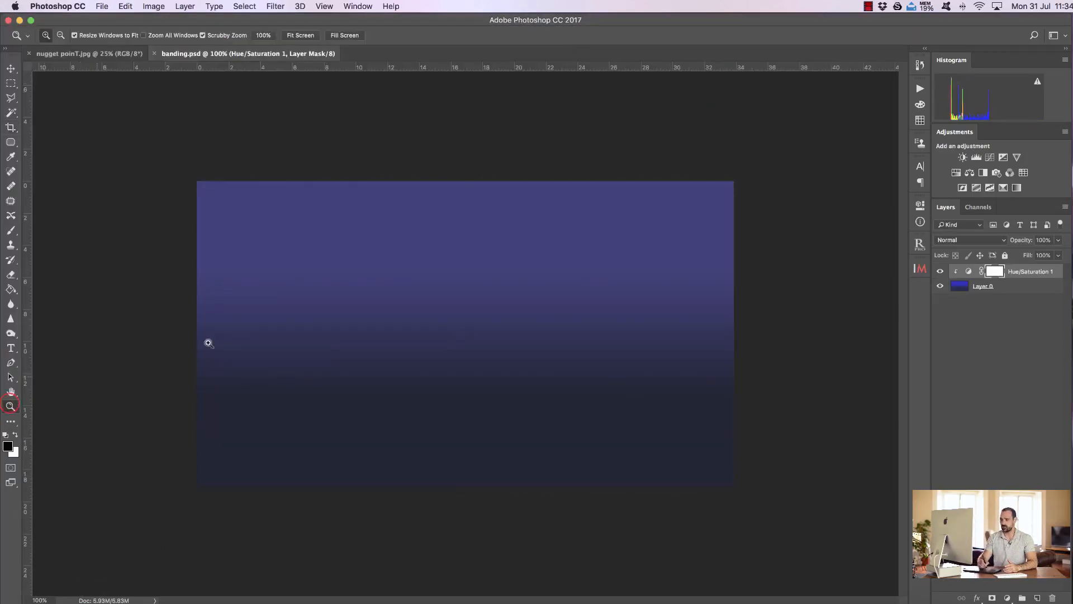
{"action": "left_click_drag", "start_coordinate": [455, 328], "coordinate": [488, 328]}
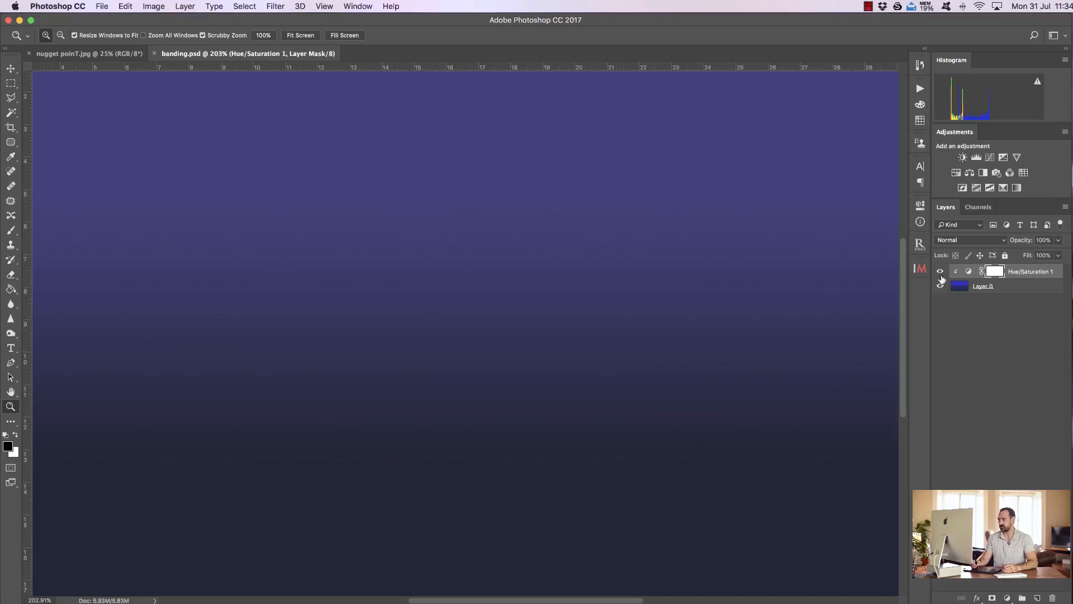
Step: Compare the gradient with and without the Hue/Saturation 1 layer, and close banding.psd without saving
{"action": "left_click", "coordinate": [940, 272]}
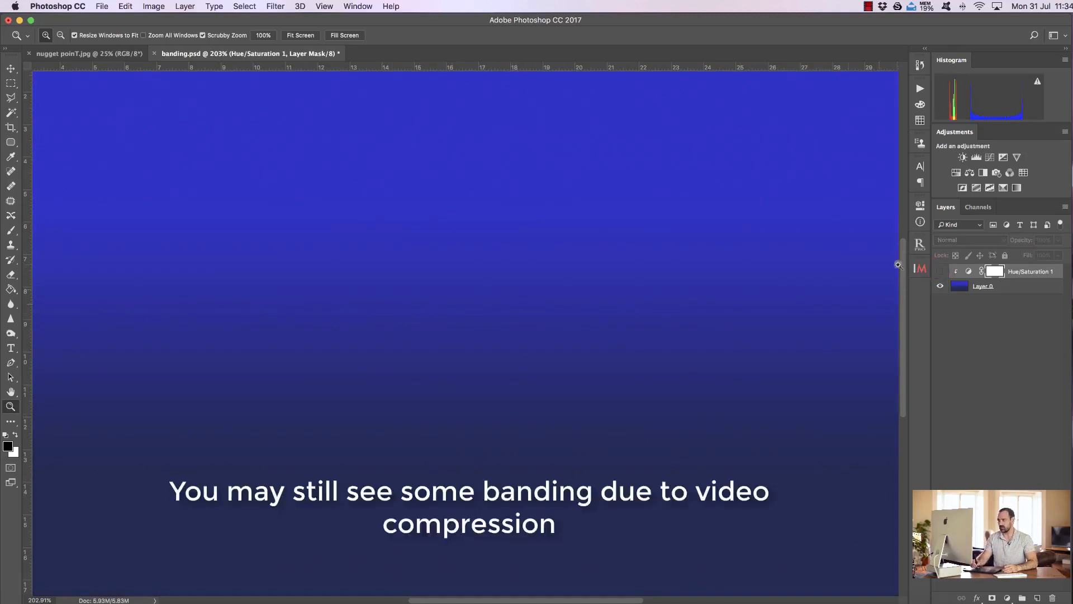
{"action": "left_click", "coordinate": [940, 271]}
{"action": "left_click", "coordinate": [940, 271]}
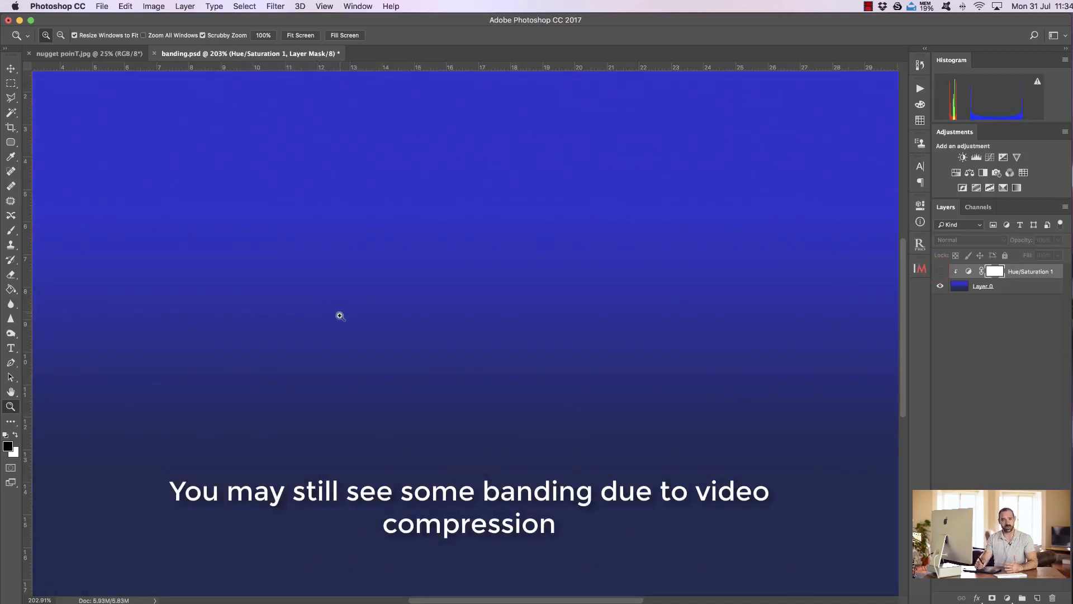
{"action": "left_click", "coordinate": [154, 53]}
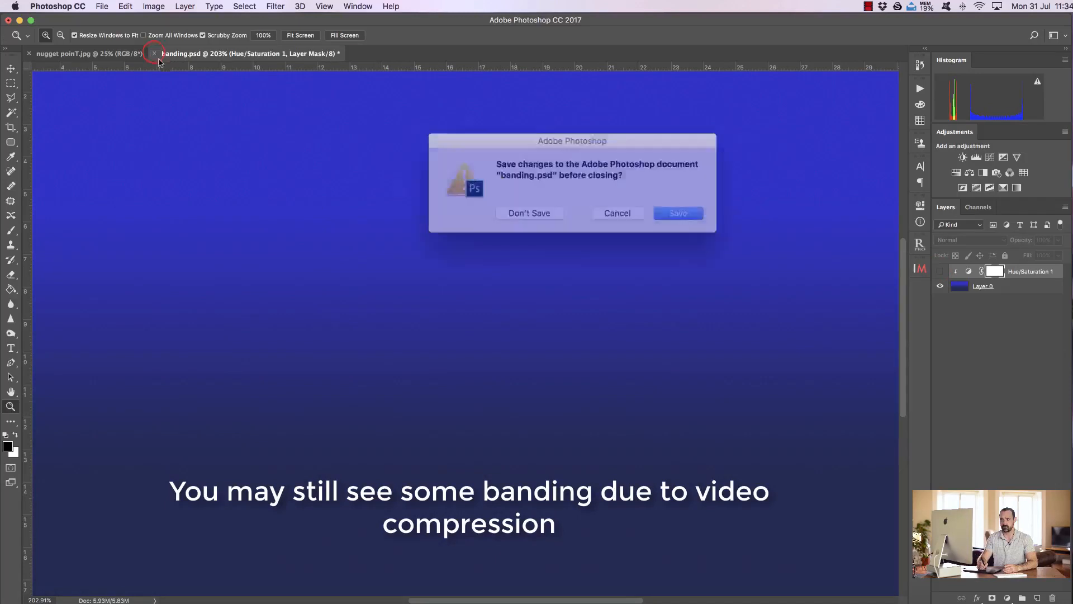
{"action": "left_click", "coordinate": [551, 208]}
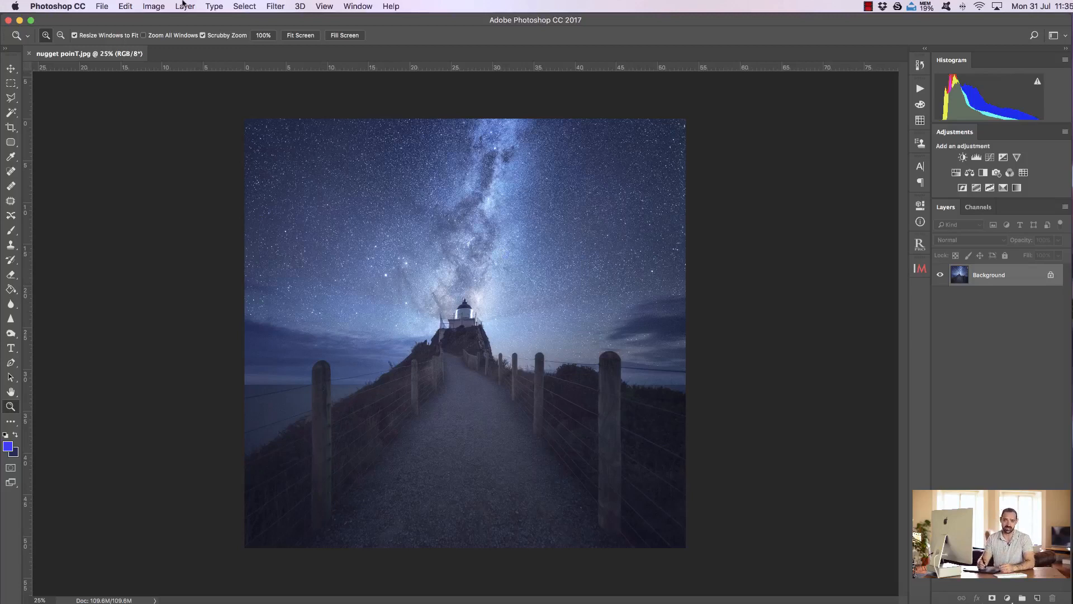
Step: Review the bits-per-channel choices for nugget poinT.jpg again
{"action": "left_click", "coordinate": [152, 6]}
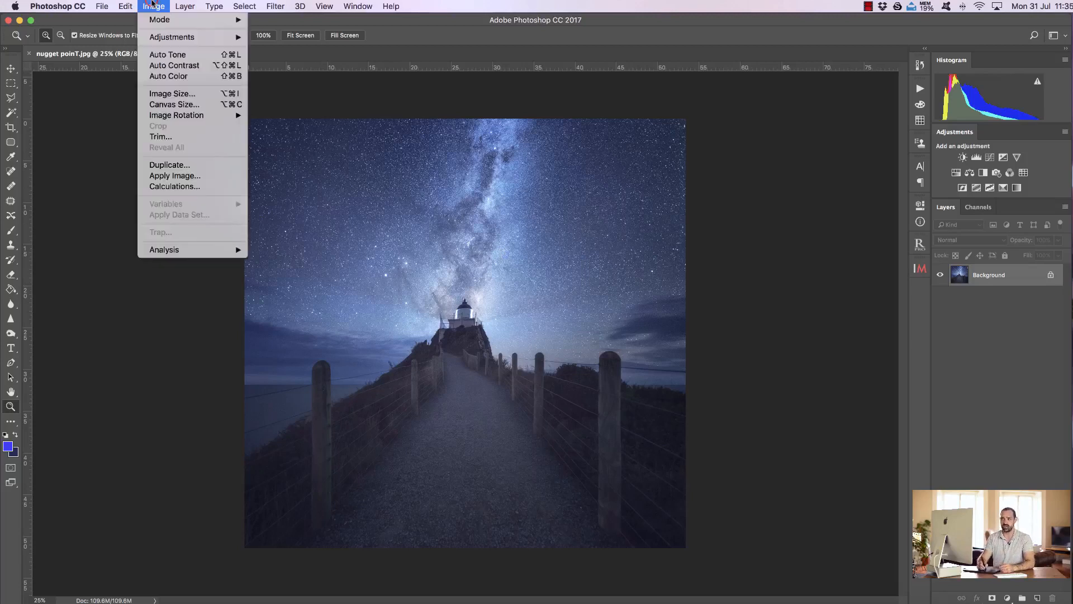
{"action": "mouse_move", "coordinate": [176, 20]}
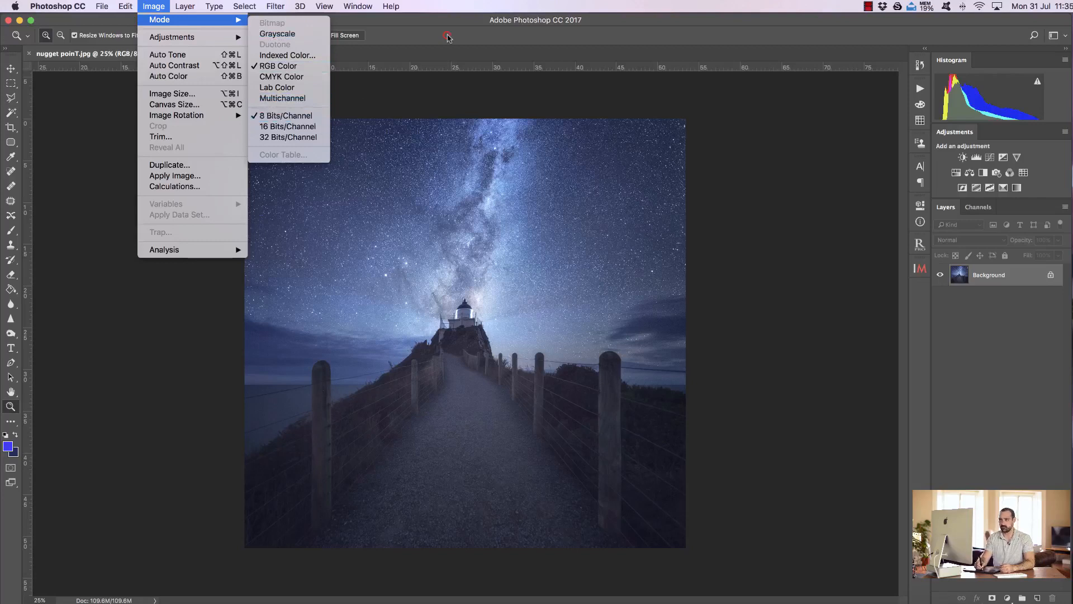
{"action": "left_click", "coordinate": [447, 37]}
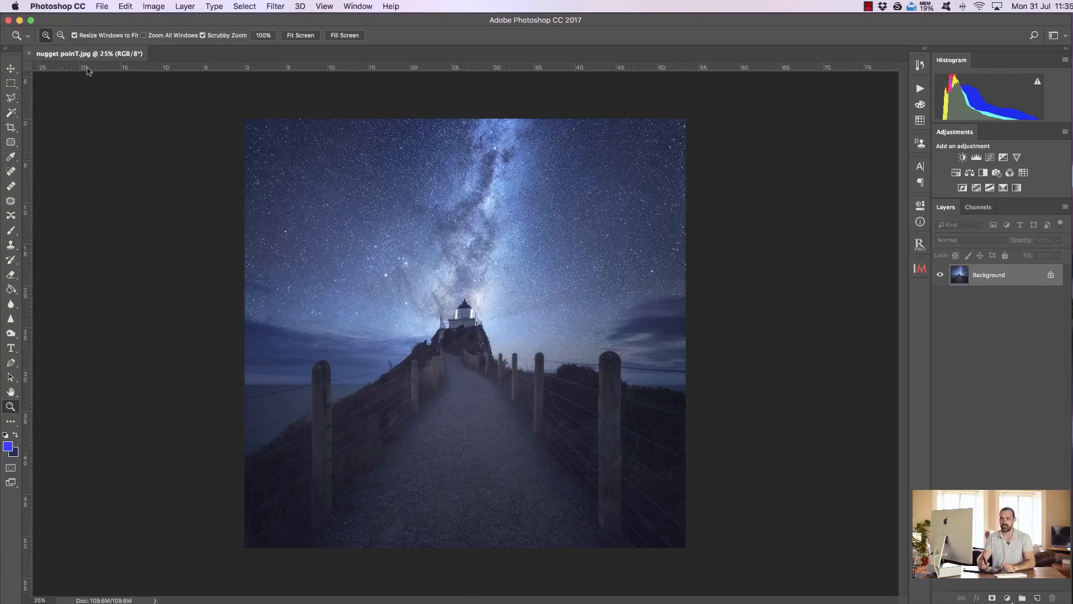
Step: Close nugget poinT.jpg and open the raw file _DSC4456.NEF from the photos folder in Camera Raw
{"action": "left_click", "coordinate": [31, 53]}
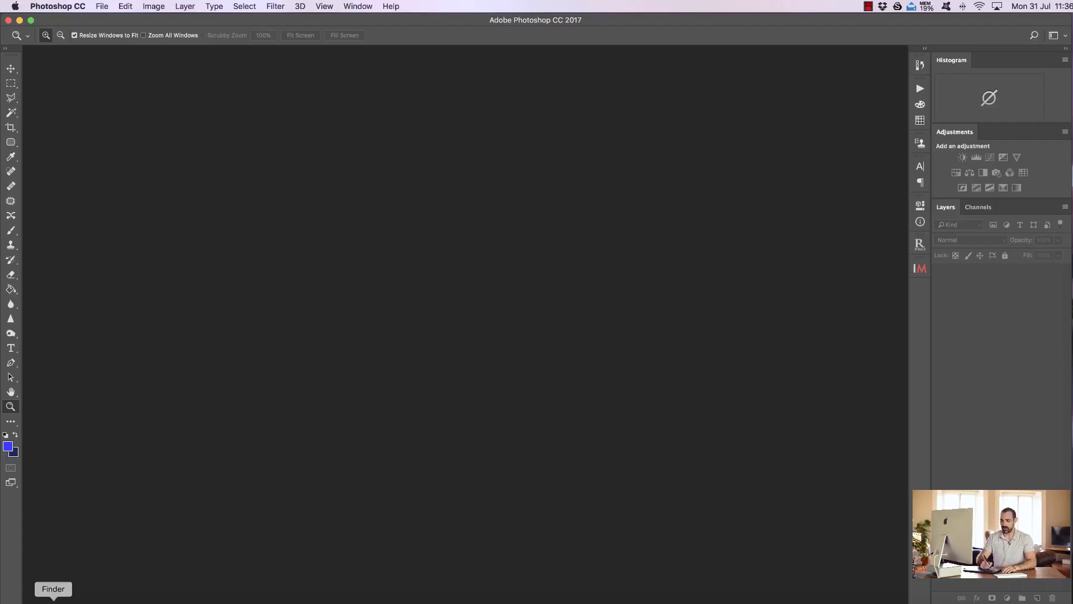
{"action": "left_click", "coordinate": [56, 597]}
{"action": "left_click", "coordinate": [494, 179]}
{"action": "left_click_drag", "start_coordinate": [562, 79], "coordinate": [724, 229]}
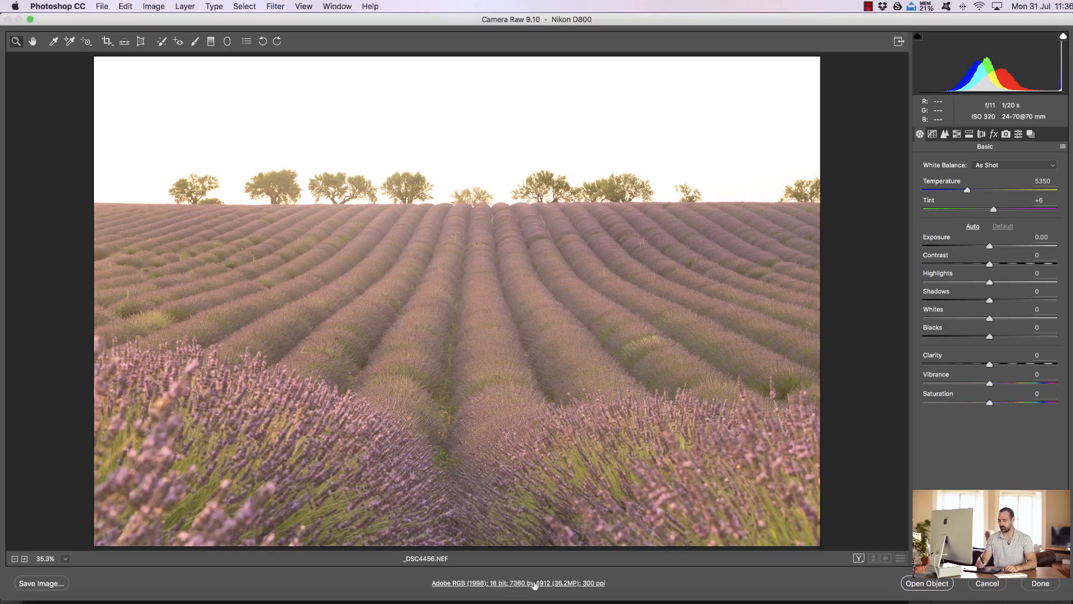
Step: Set the depth in Camera Raw's workflow options to 16 Bits/Channel
{"action": "left_click", "coordinate": [533, 584]}
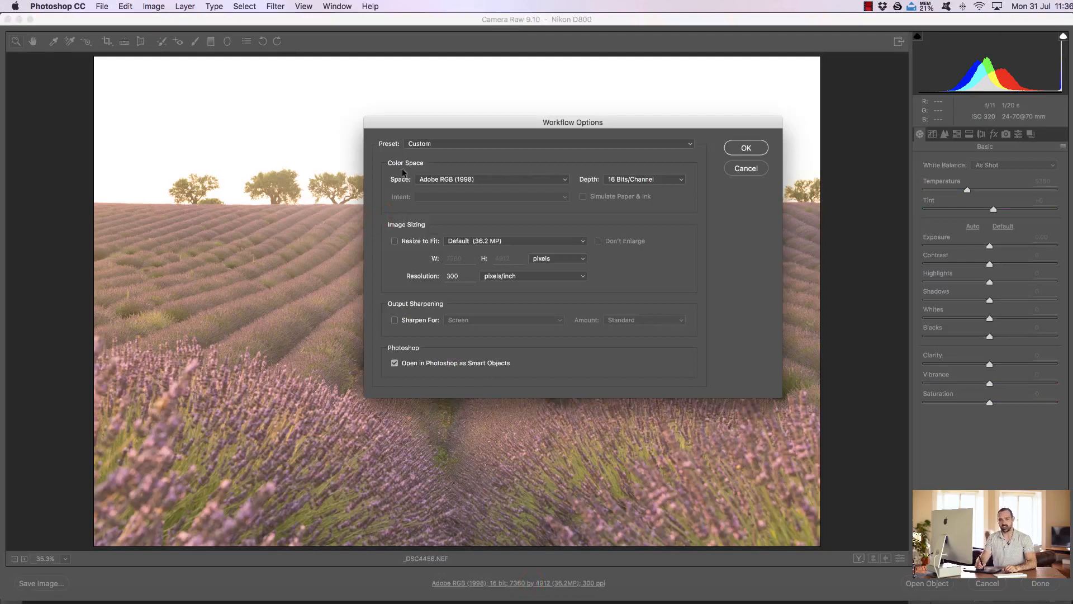
{"action": "left_click", "coordinate": [635, 182]}
{"action": "left_click", "coordinate": [649, 209]}
{"action": "left_click", "coordinate": [656, 178]}
{"action": "left_click", "coordinate": [632, 181]}
Step: Choose Adobe RGB (1998) as the colour space and apply the workflow options
{"action": "left_click", "coordinate": [542, 179]}
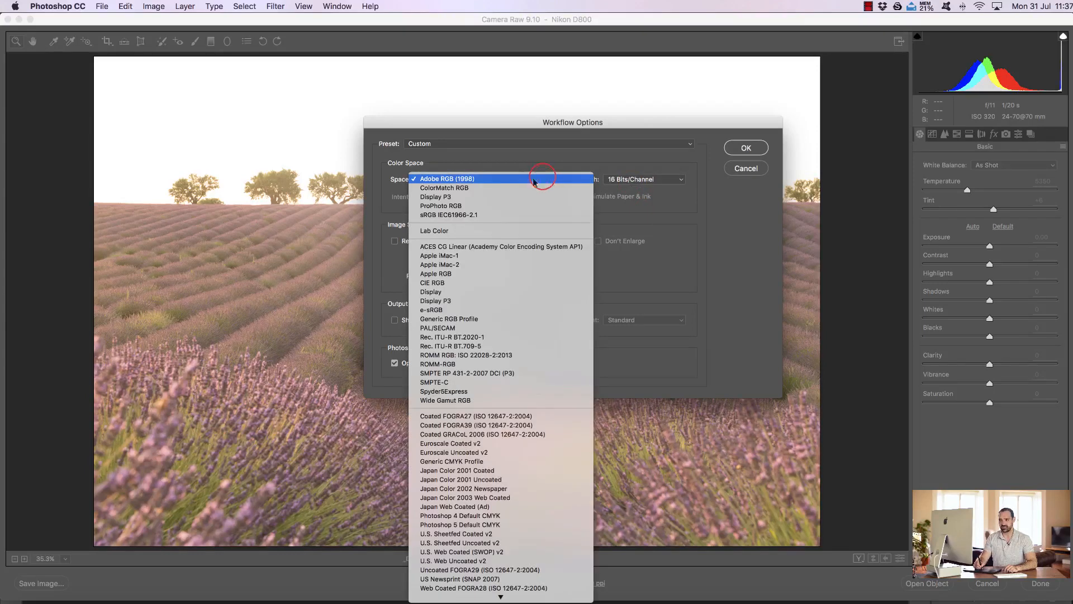
{"action": "left_click", "coordinate": [494, 179]}
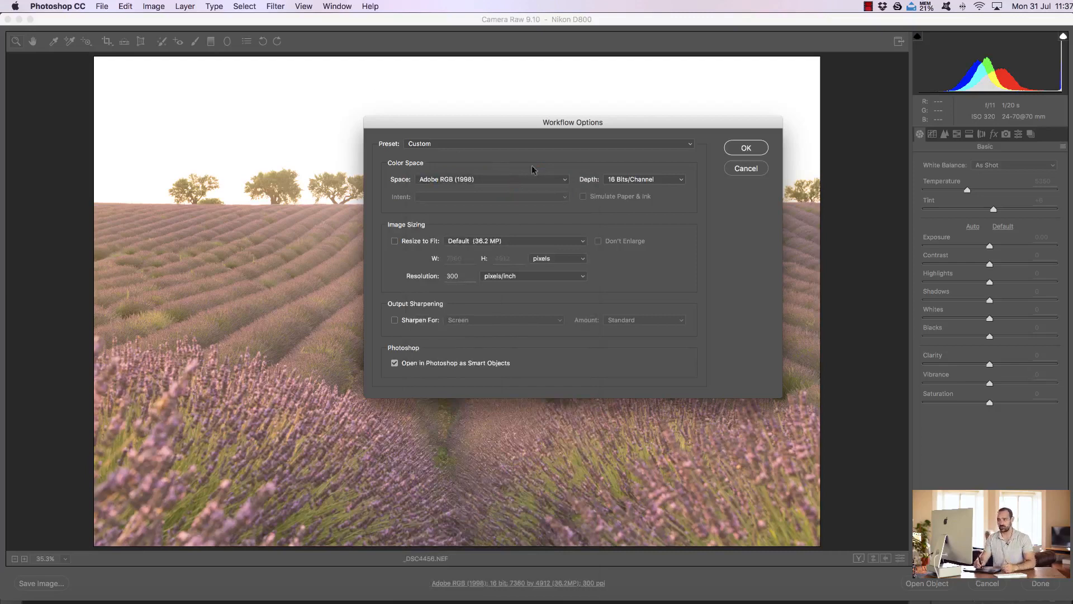
{"action": "left_click", "coordinate": [556, 178]}
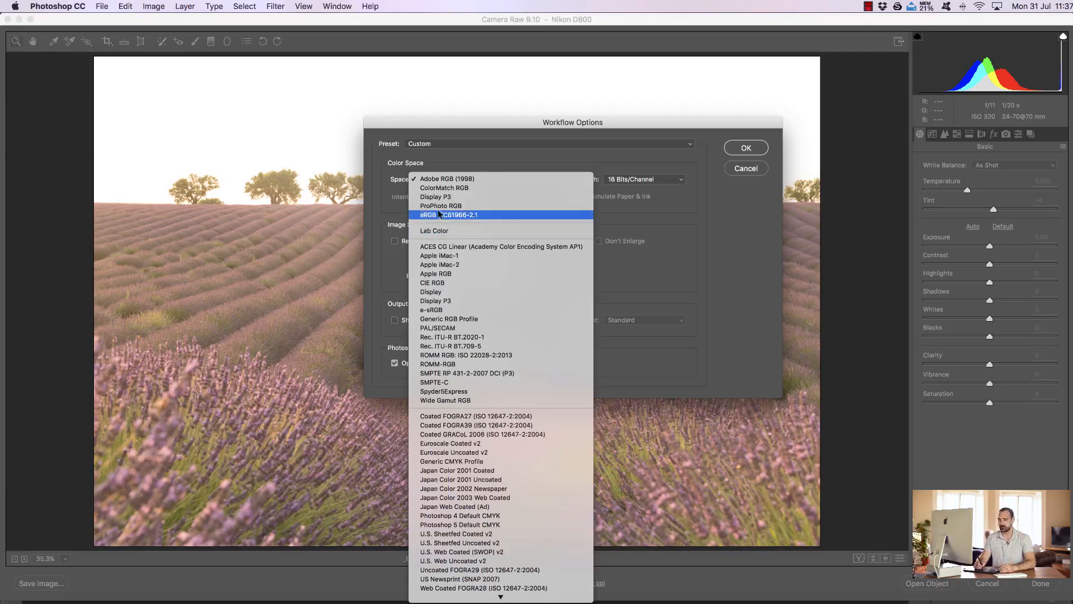
{"action": "left_click", "coordinate": [459, 178]}
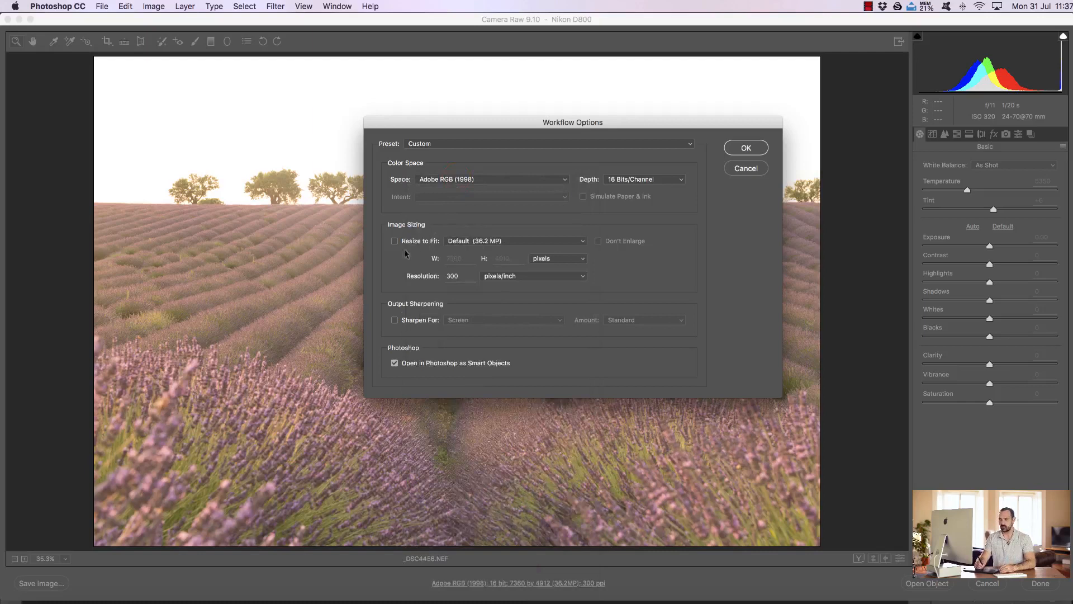
{"action": "left_click", "coordinate": [745, 148]}
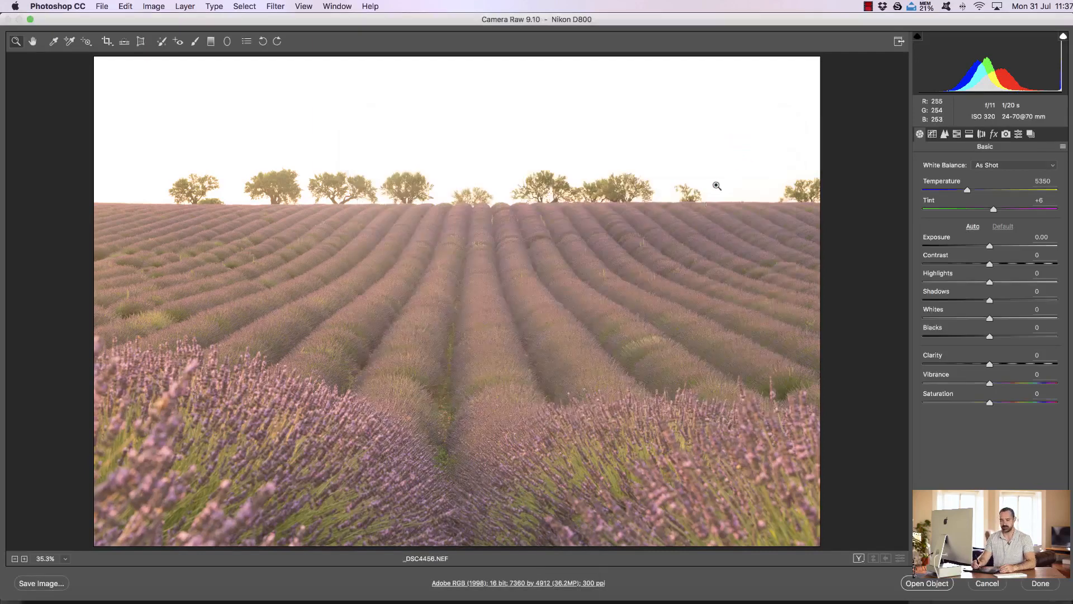
Step: Open the lavender field raw photo as a Smart Object, and close the document without saving
{"action": "left_click", "coordinate": [932, 584]}
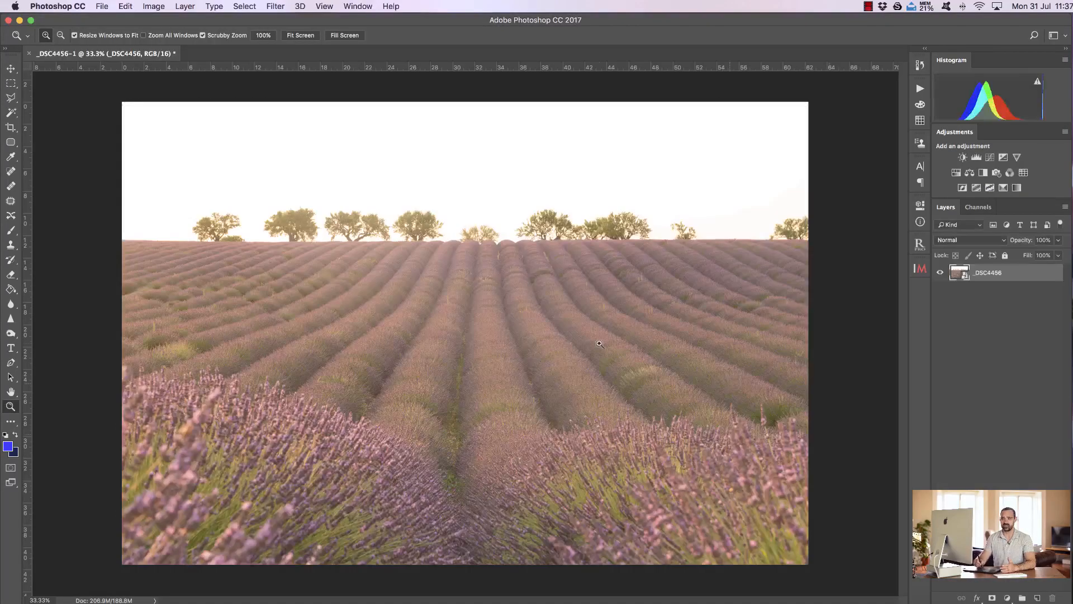
{"action": "left_click", "coordinate": [31, 54]}
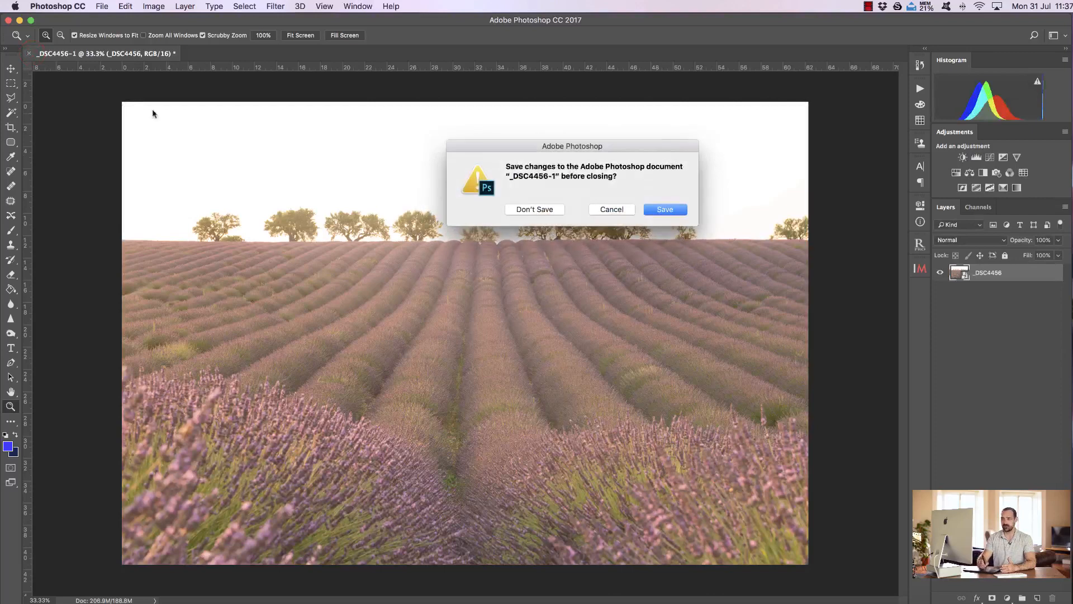
{"action": "left_click", "coordinate": [541, 209]}
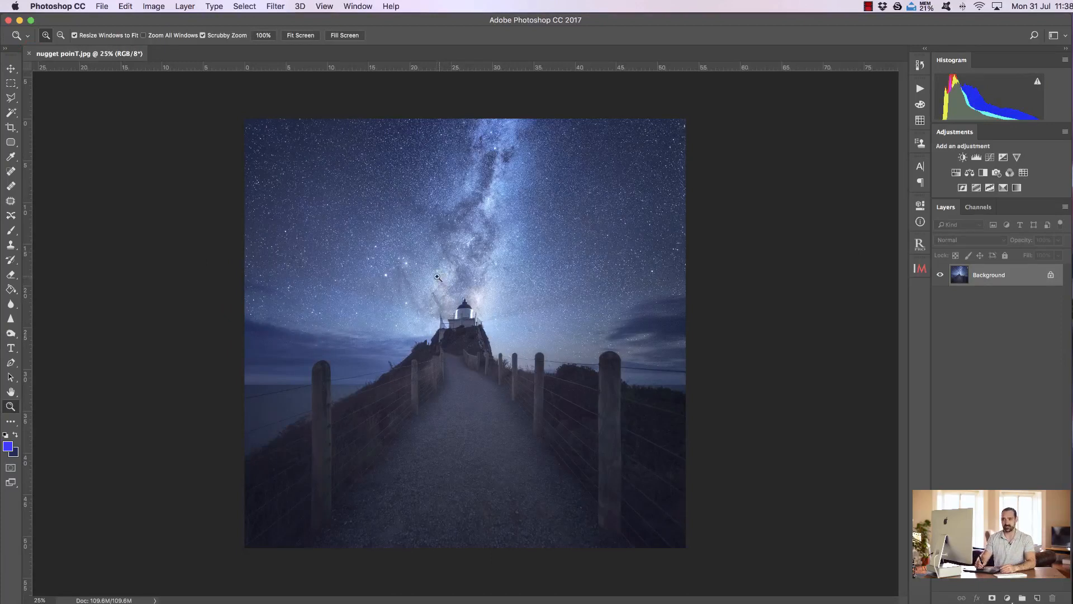
Step: Set up an Export As of the nugget poinT photo in JPG format with an image width of 1000 px
{"action": "left_click", "coordinate": [102, 6]}
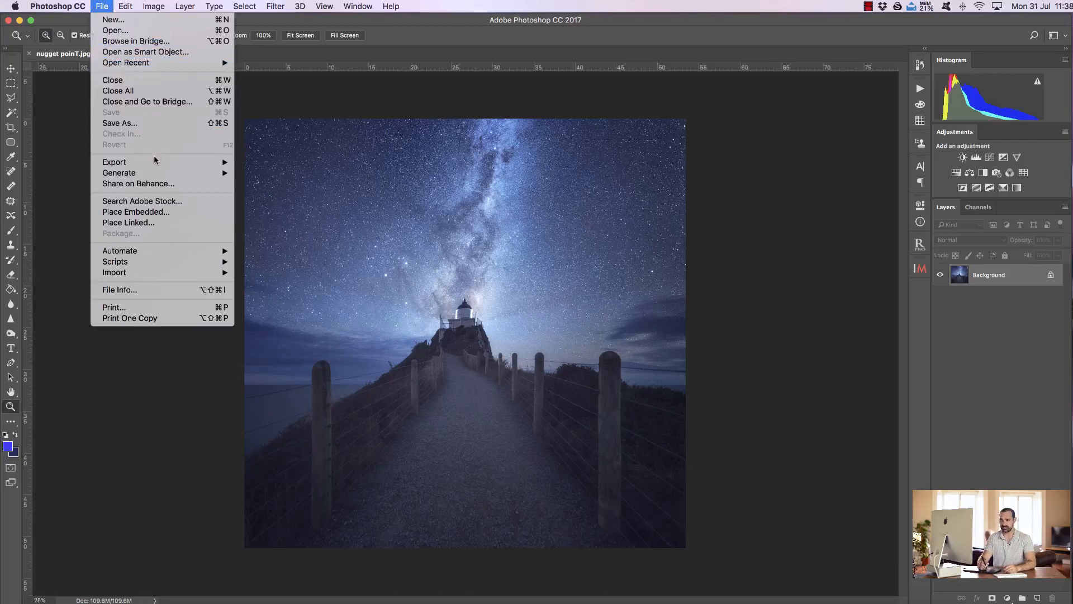
{"action": "mouse_move", "coordinate": [155, 163]}
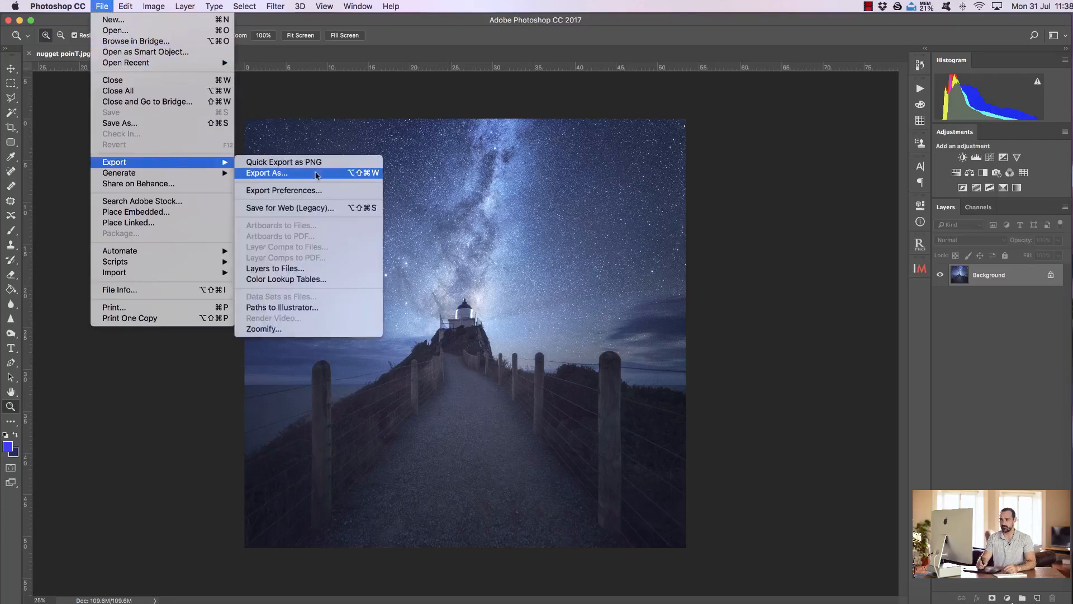
{"action": "left_click", "coordinate": [316, 173]}
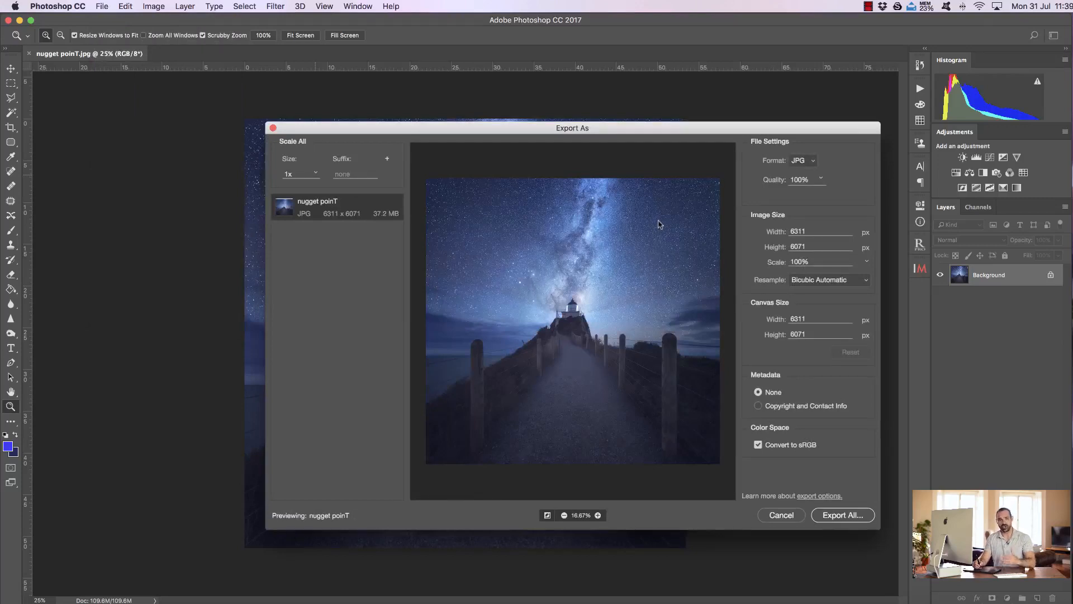
{"action": "left_click", "coordinate": [812, 163]}
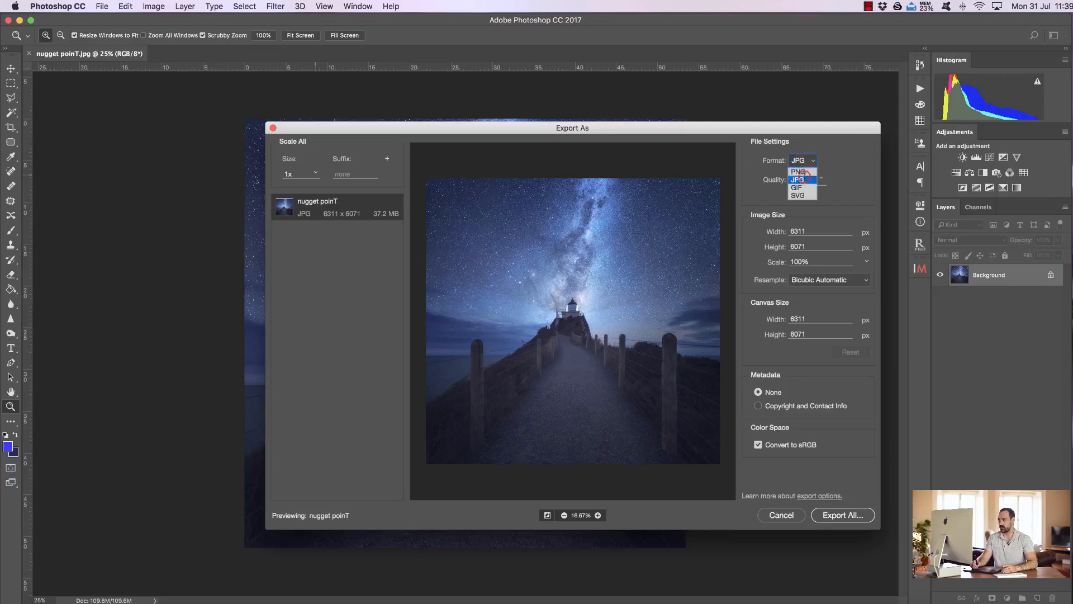
{"action": "left_click", "coordinate": [804, 178]}
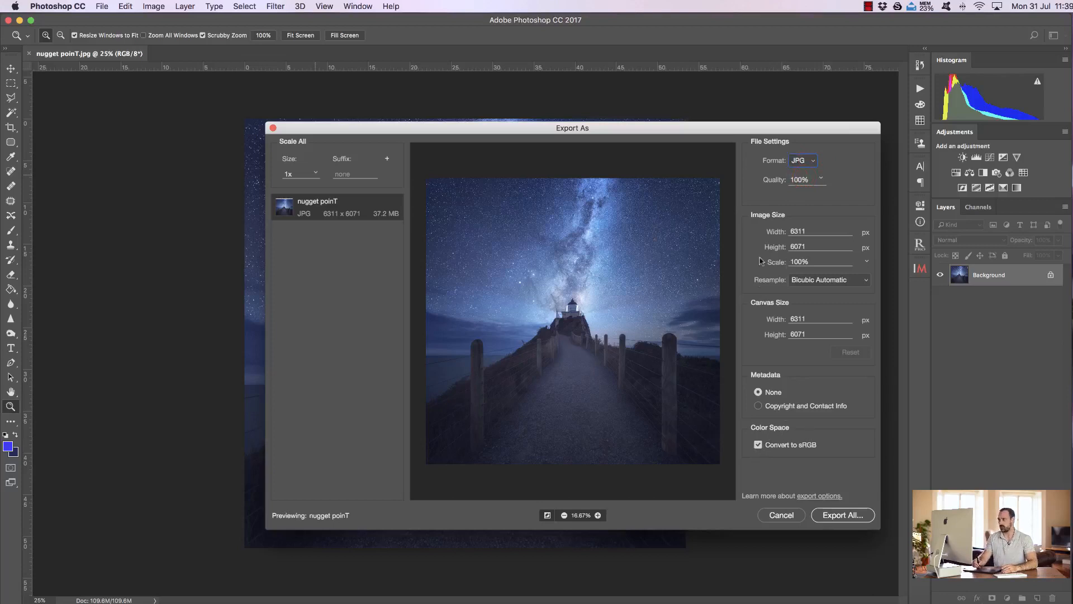
{"action": "double_click", "coordinate": [811, 231]}
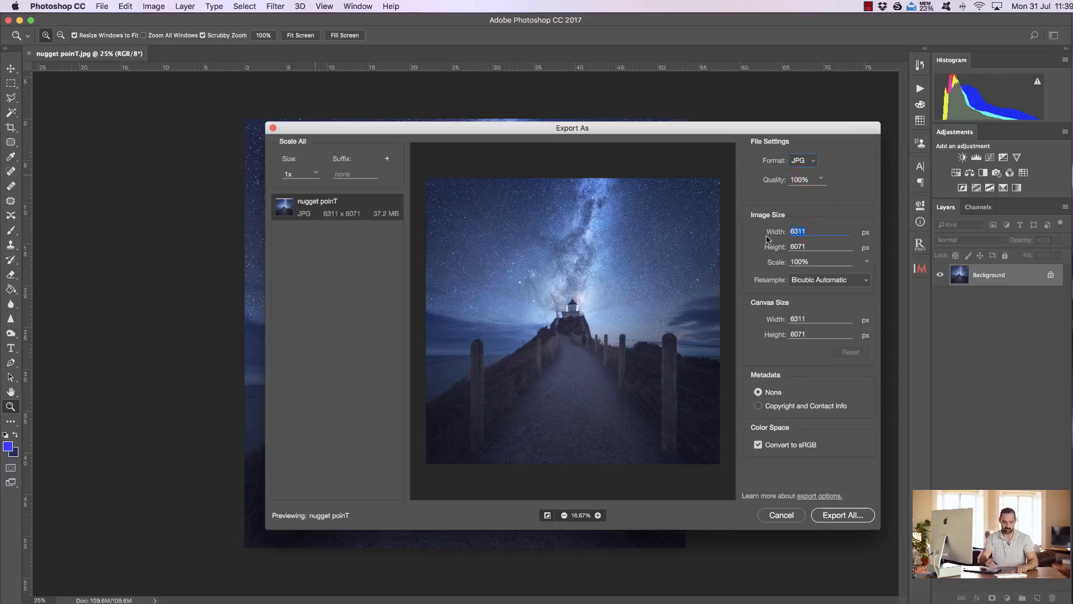
{"action": "type", "text": "1000"}
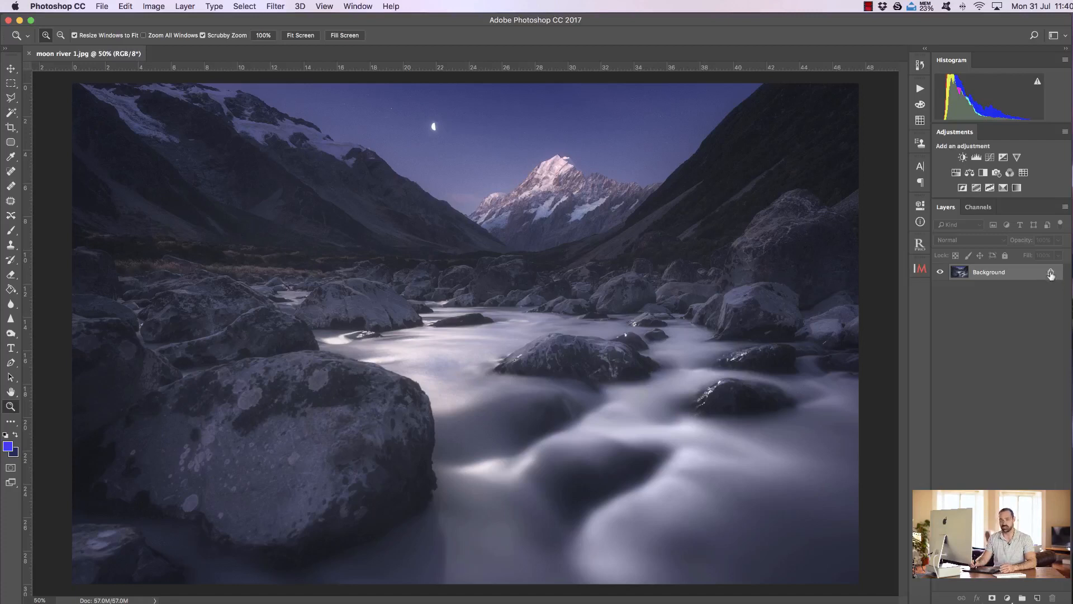
Step: Unlock the Background layer of moon river 1.jpg and try moving the photo with the Move tool
{"action": "left_click", "coordinate": [1051, 273]}
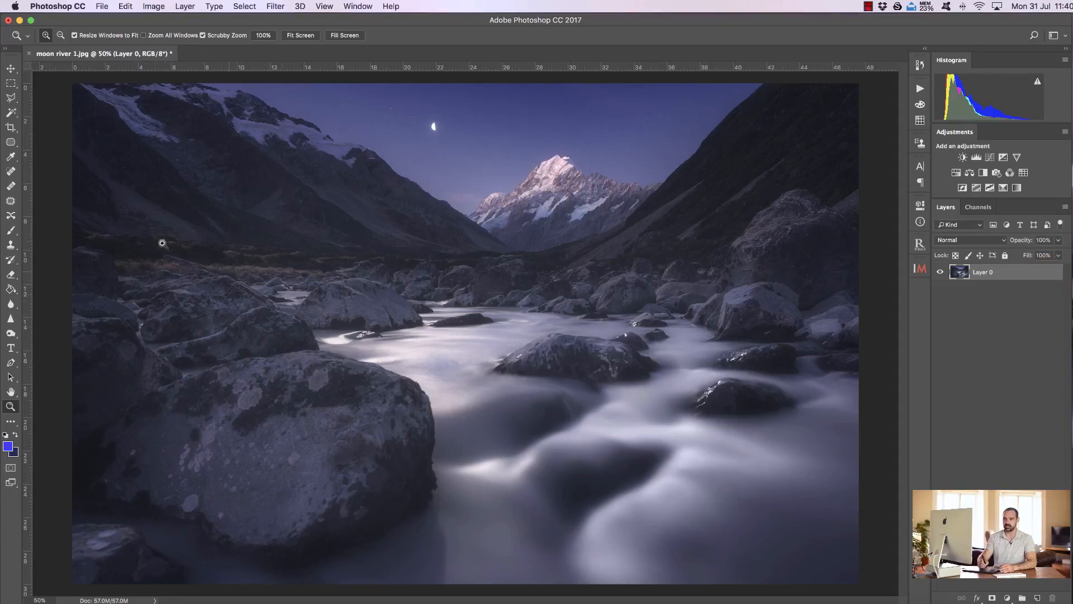
{"action": "left_click", "coordinate": [11, 70]}
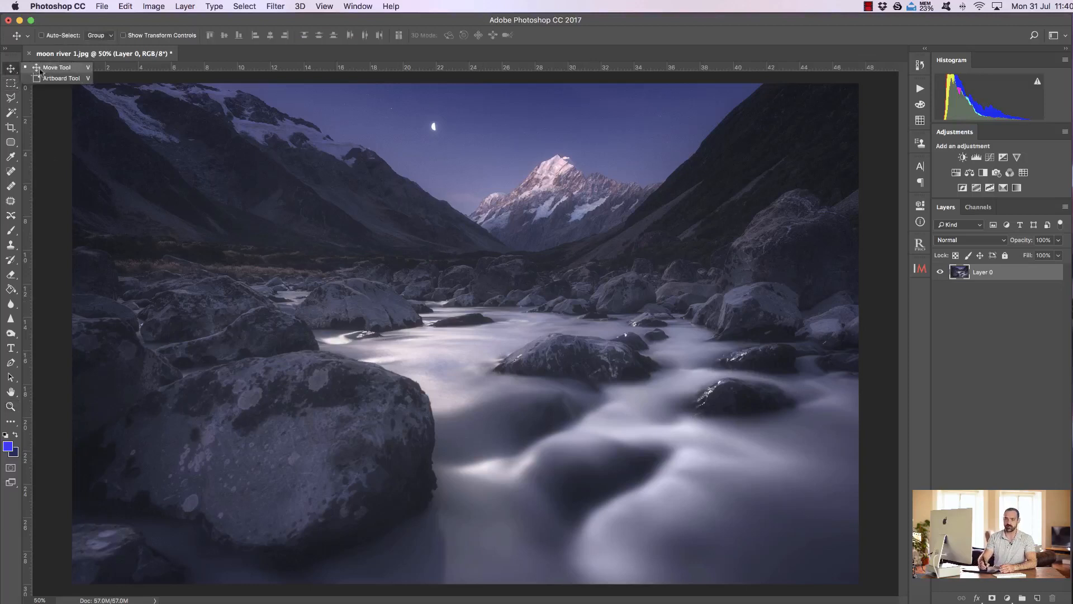
{"action": "left_click", "coordinate": [11, 84]}
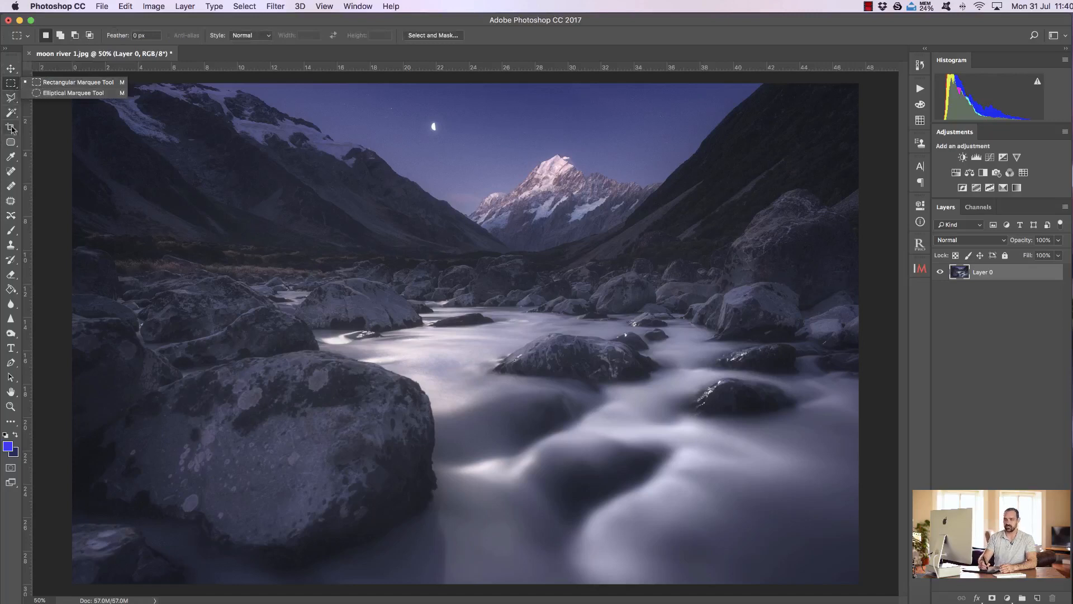
{"action": "left_click", "coordinate": [11, 236]}
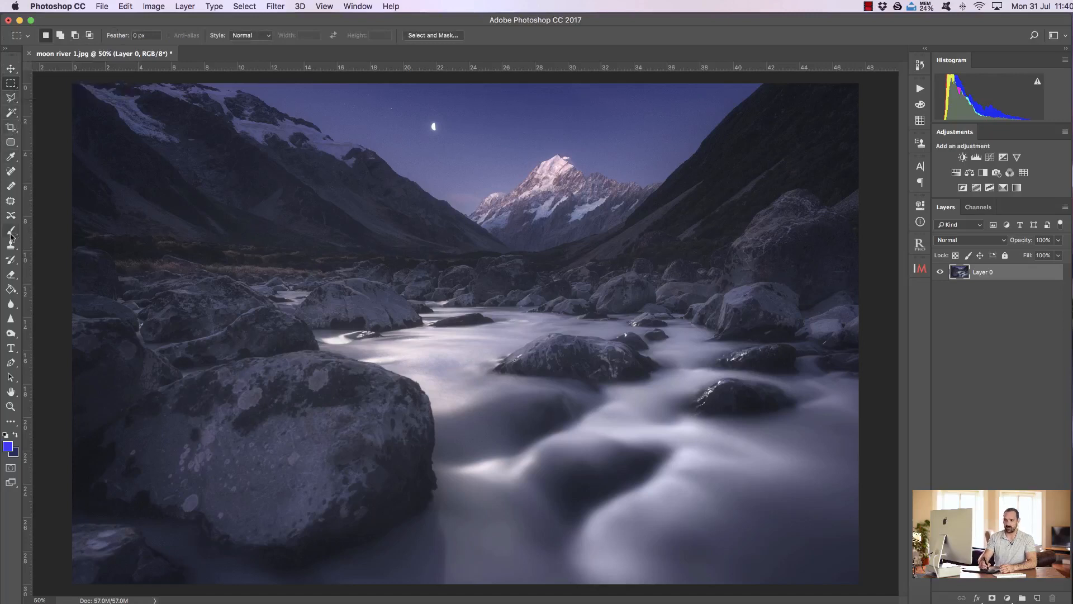
{"action": "left_click", "coordinate": [9, 233]}
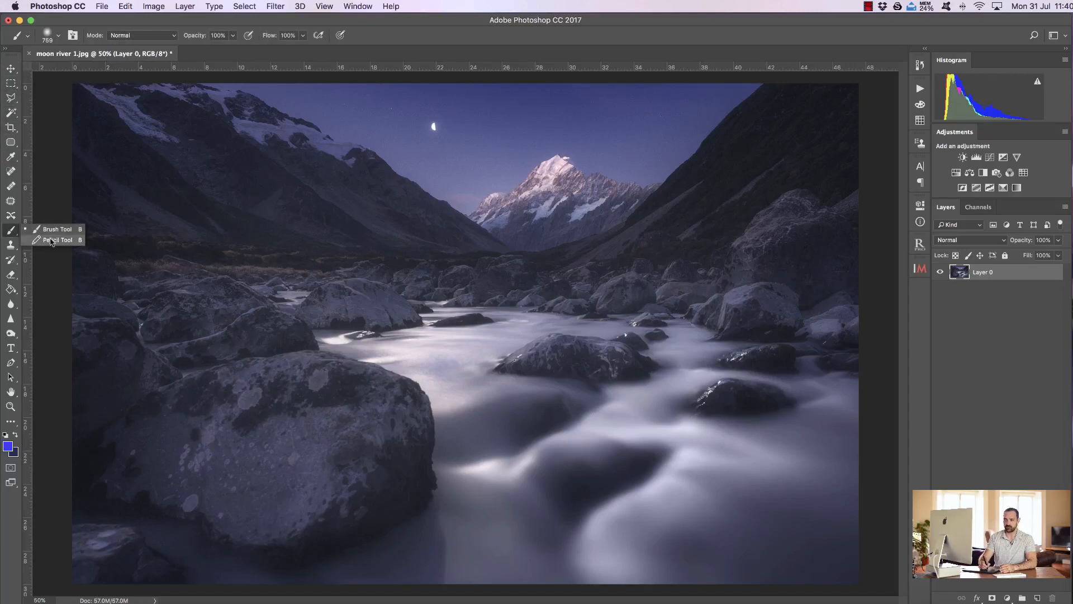
{"action": "left_click", "coordinate": [468, 60]}
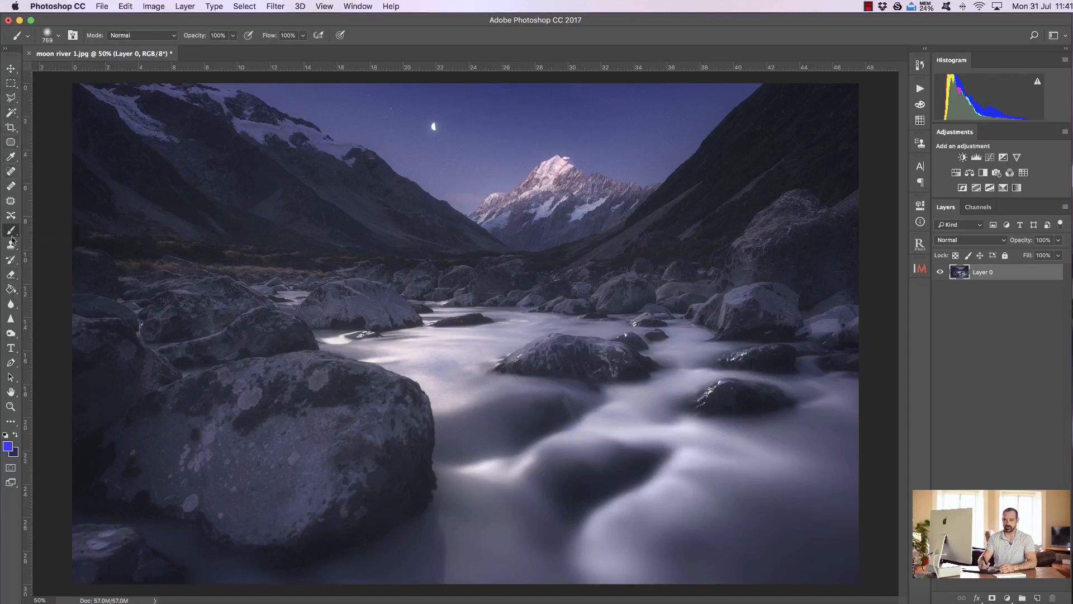
{"action": "left_click", "coordinate": [11, 68]}
{"action": "mouse_move", "coordinate": [478, 297]}
{"action": "left_mouse_down"}
{"action": "mouse_move", "coordinate": [497, 310]}
{"action": "mouse_move", "coordinate": [425, 196]}
{"action": "mouse_move", "coordinate": [506, 321]}
{"action": "mouse_move", "coordinate": [462, 301]}
{"action": "mouse_move", "coordinate": [482, 309]}
{"action": "mouse_move", "coordinate": [472, 304]}
{"action": "left_mouse_up"}
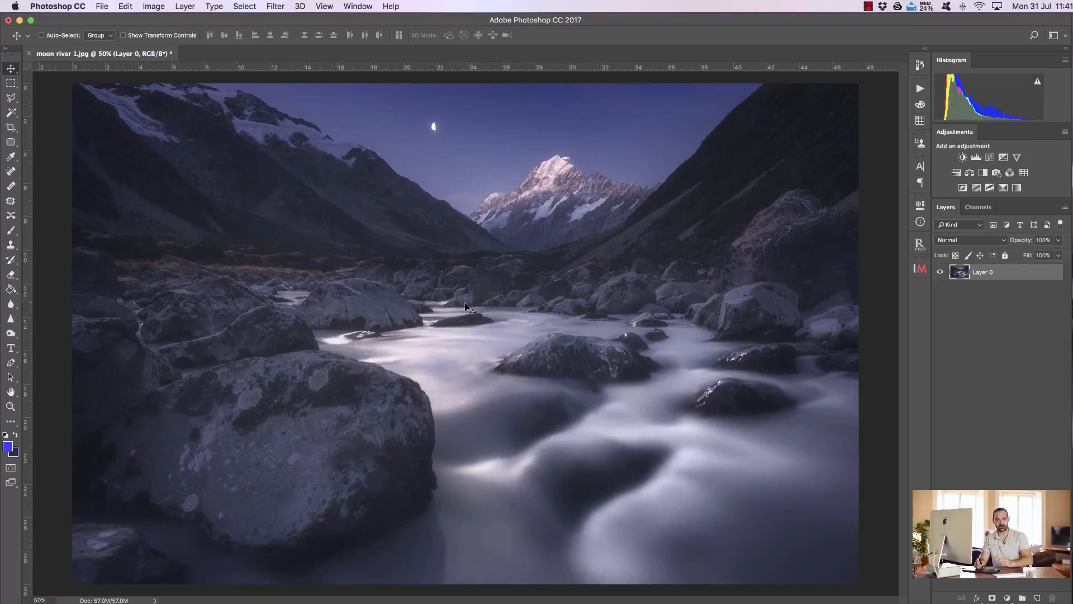
Step: Select a rectangular area over the river and rocks with the Rectangular Marquee and copy it to a new layer
{"action": "left_click", "coordinate": [11, 85]}
{"action": "left_click", "coordinate": [10, 99]}
{"action": "left_click", "coordinate": [11, 112]}
{"action": "left_click", "coordinate": [11, 85]}
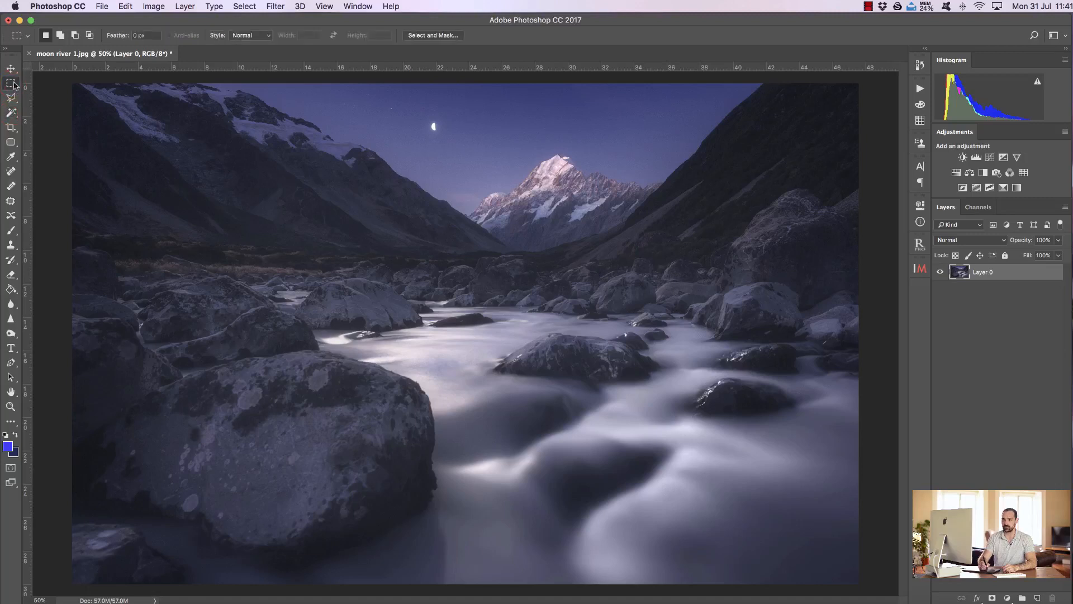
{"action": "right_click", "coordinate": [12, 84]}
{"action": "left_click", "coordinate": [48, 84]}
{"action": "left_click_drag", "start_coordinate": [339, 231], "coordinate": [732, 444]}
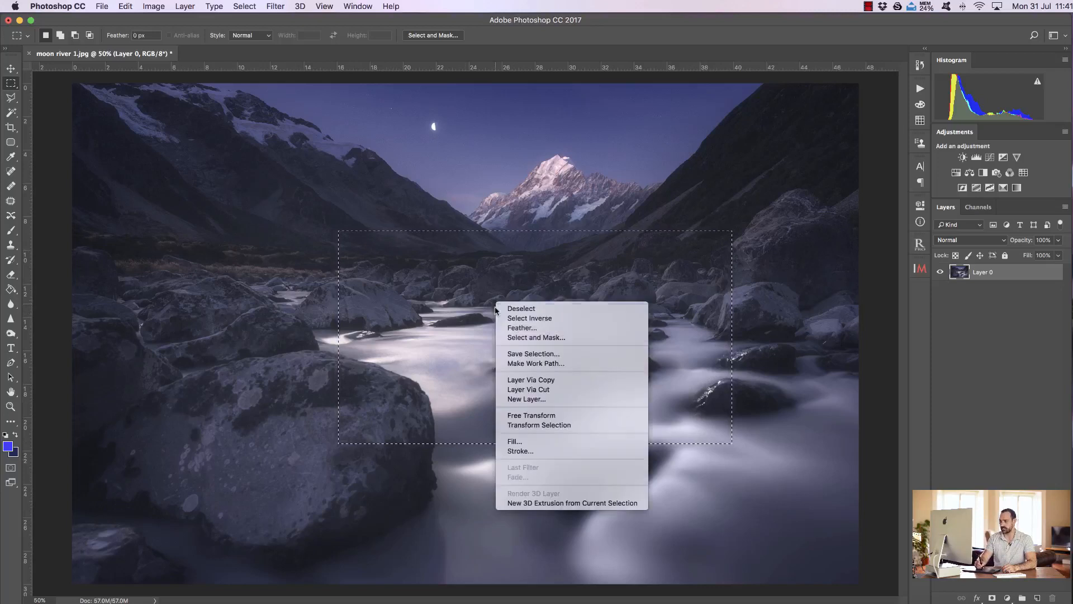
{"action": "left_click", "coordinate": [527, 380]}
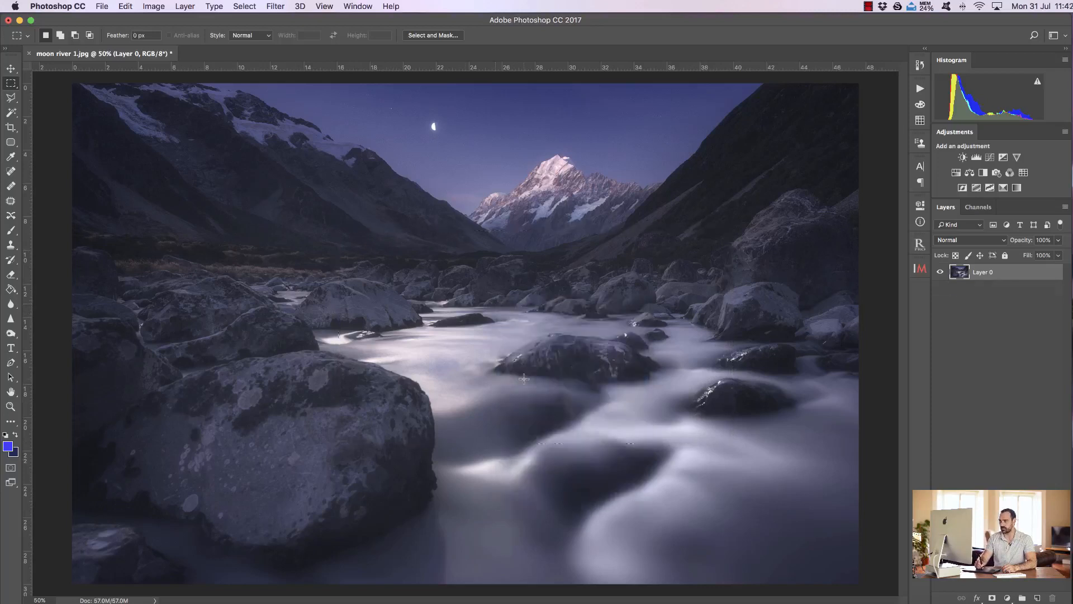
Step: Hide Layer 0 and shift the copied rectangle on Layer 1 slightly up and to the left with the Move tool
{"action": "left_click", "coordinate": [979, 288]}
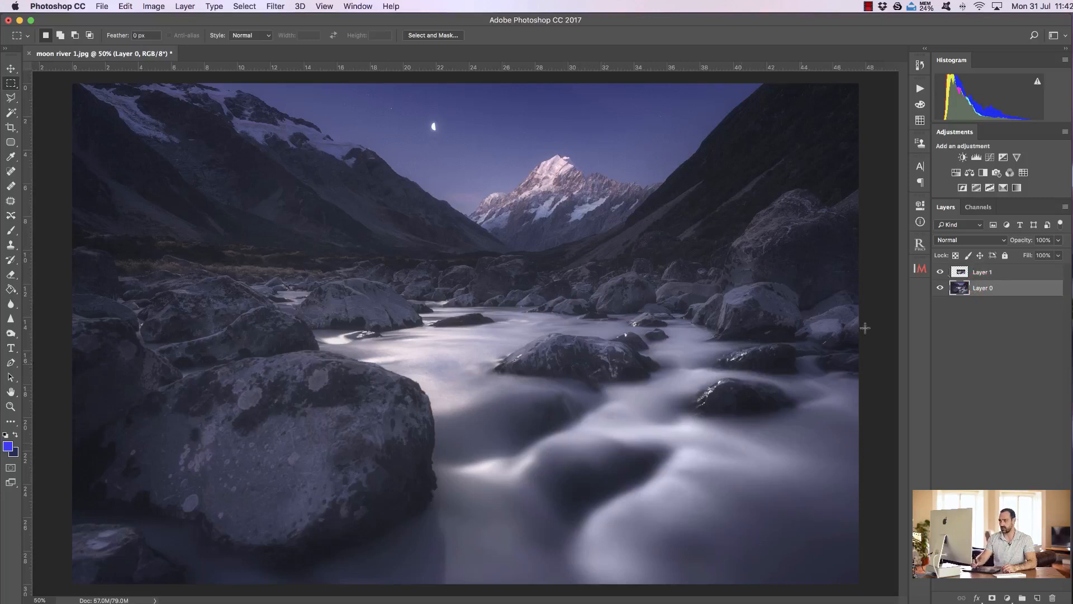
{"action": "left_click", "coordinate": [940, 288]}
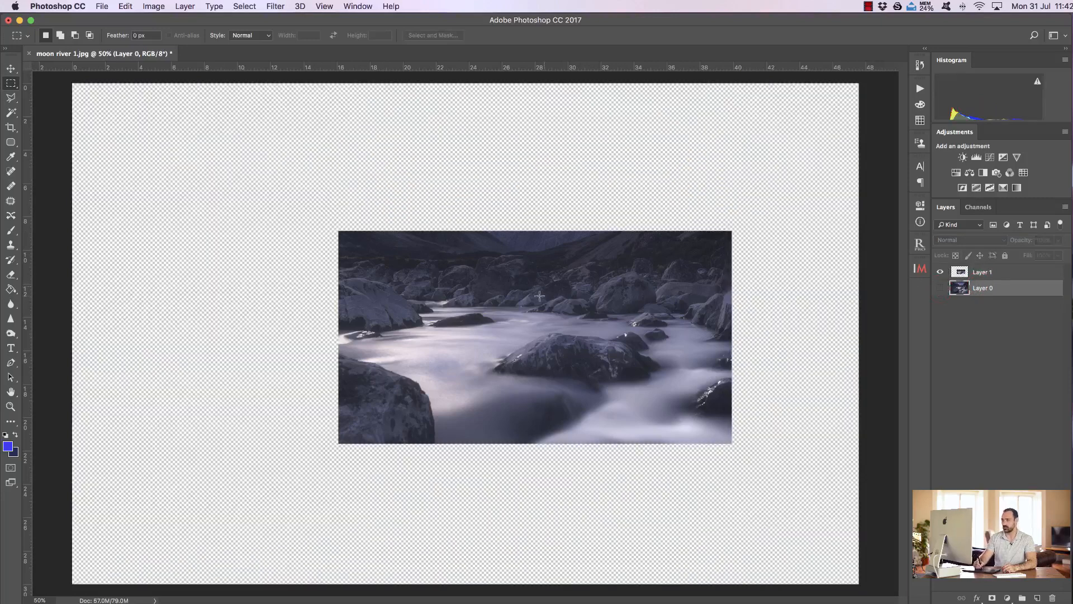
{"action": "left_click", "coordinate": [988, 272]}
{"action": "key", "text": "v"}
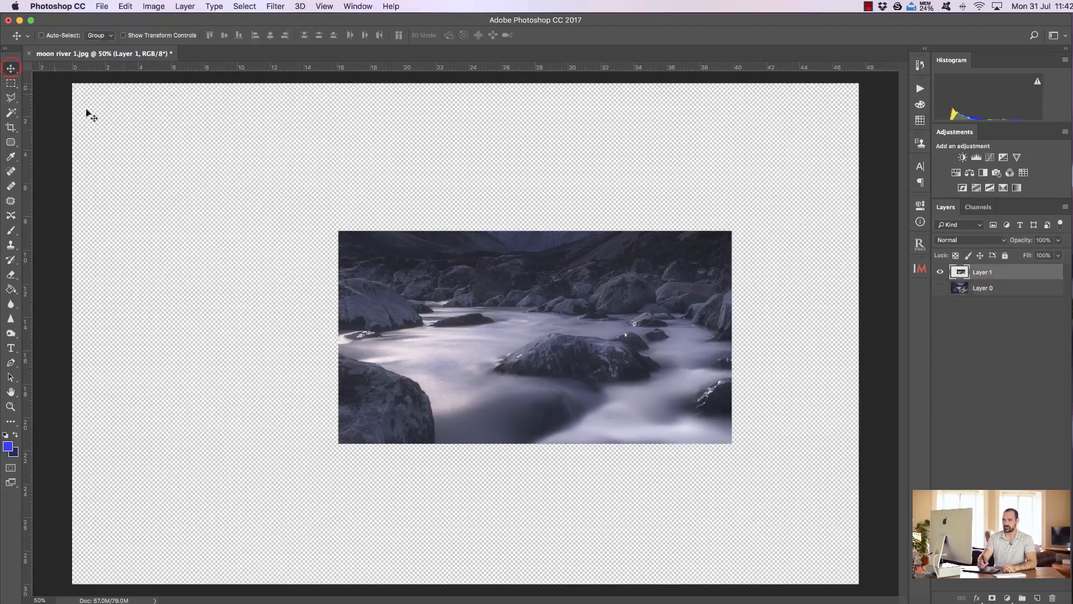
{"action": "left_click_drag", "start_coordinate": [552, 319], "coordinate": [512, 266]}
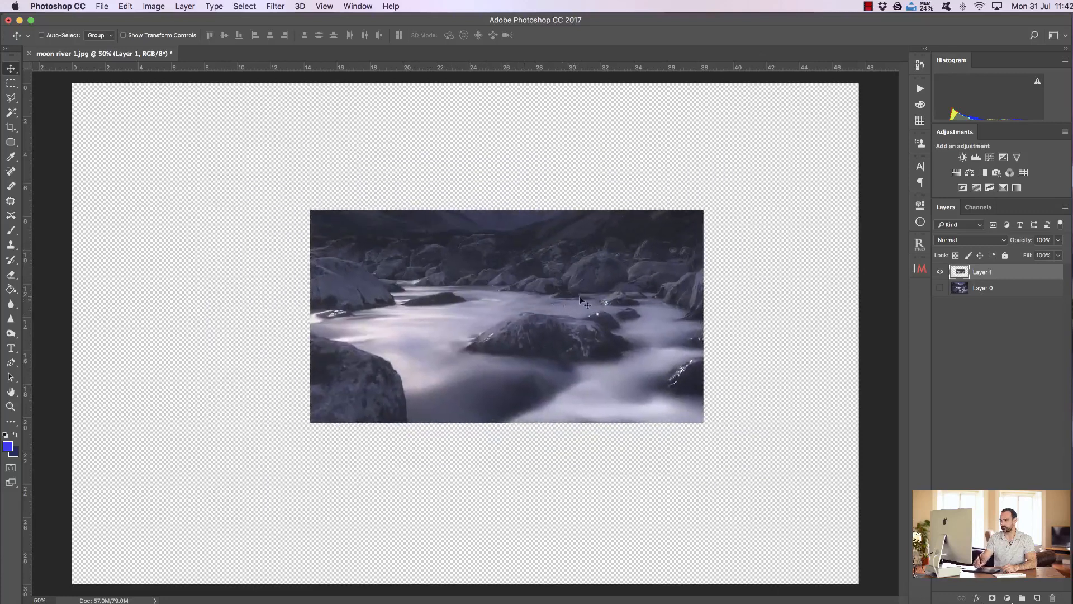
Step: Show Layer 0 again, shift the copied rectangle to the right over the photo, and delete Layer 1
{"action": "left_click", "coordinate": [941, 288]}
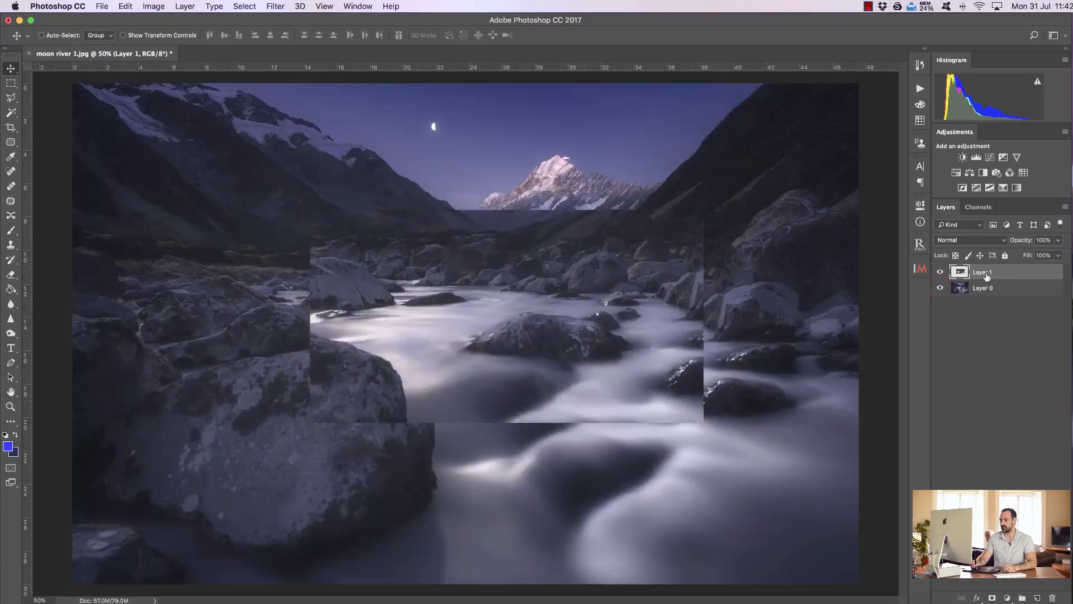
{"action": "left_click_drag", "start_coordinate": [541, 301], "coordinate": [609, 303]}
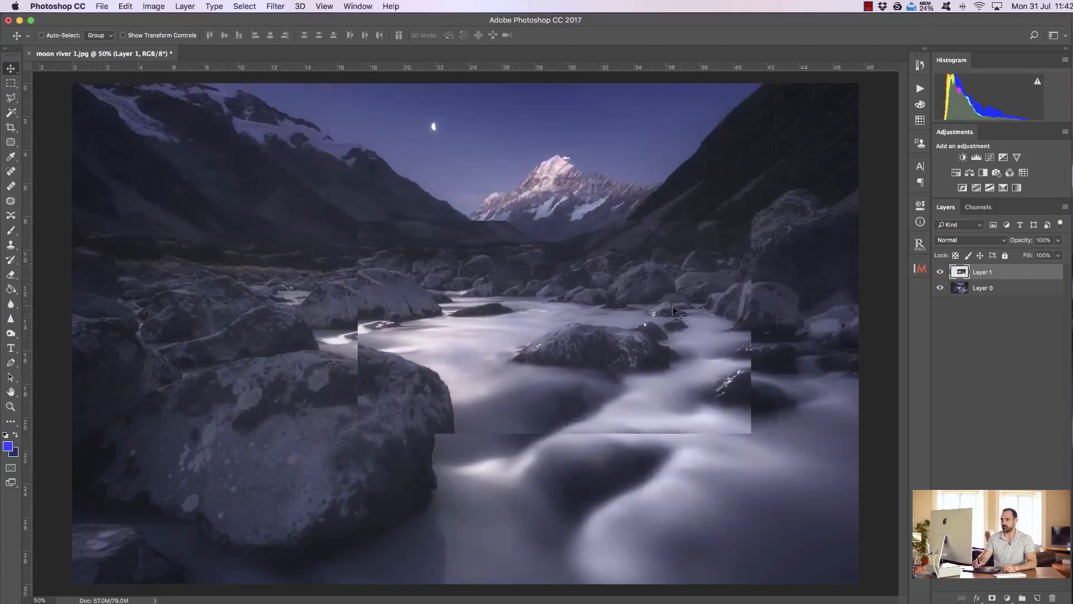
{"action": "left_click_drag", "start_coordinate": [1015, 272], "coordinate": [1052, 598]}
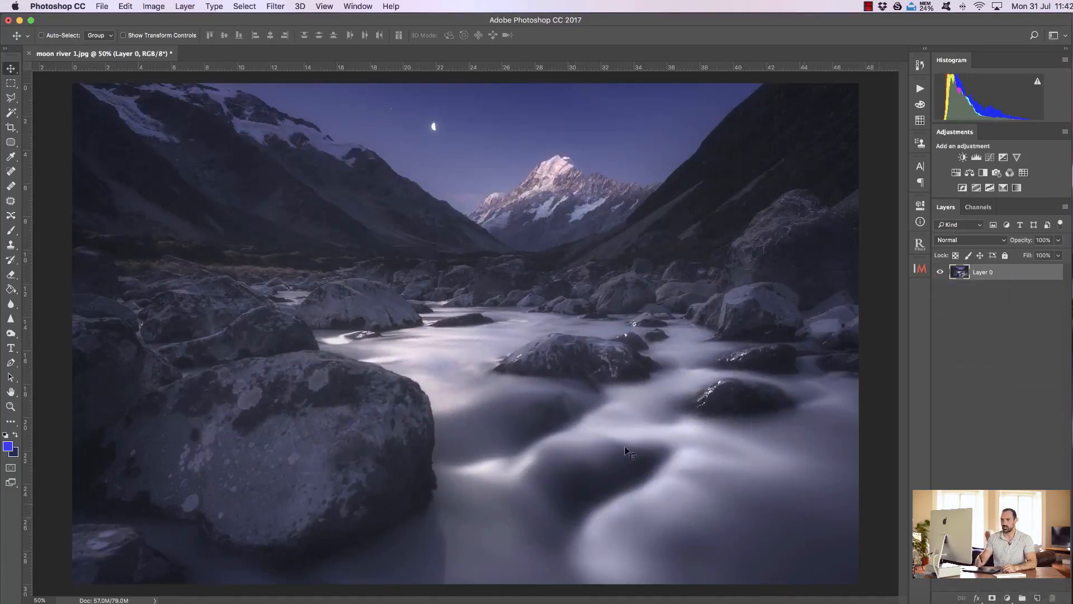
Step: Draw a freehand selection on the photo with the Lasso tool and deselect it
{"action": "left_click", "coordinate": [11, 97]}
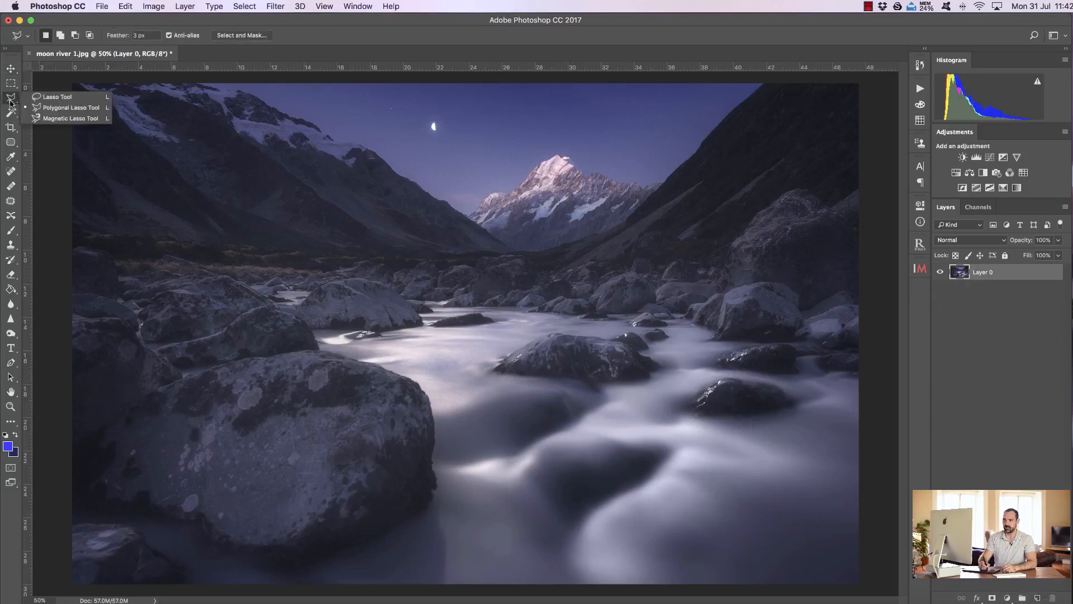
{"action": "left_click", "coordinate": [48, 99]}
{"action": "mouse_move", "coordinate": [350, 178]}
{"action": "left_mouse_down"}
{"action": "mouse_move", "coordinate": [306, 347]}
{"action": "mouse_move", "coordinate": [508, 367]}
{"action": "mouse_move", "coordinate": [432, 290]}
{"action": "mouse_move", "coordinate": [395, 226]}
{"action": "mouse_move", "coordinate": [627, 235]}
{"action": "mouse_move", "coordinate": [430, 161]}
{"action": "mouse_move", "coordinate": [348, 177]}
{"action": "left_mouse_up"}
{"action": "key", "text": "super+d"}
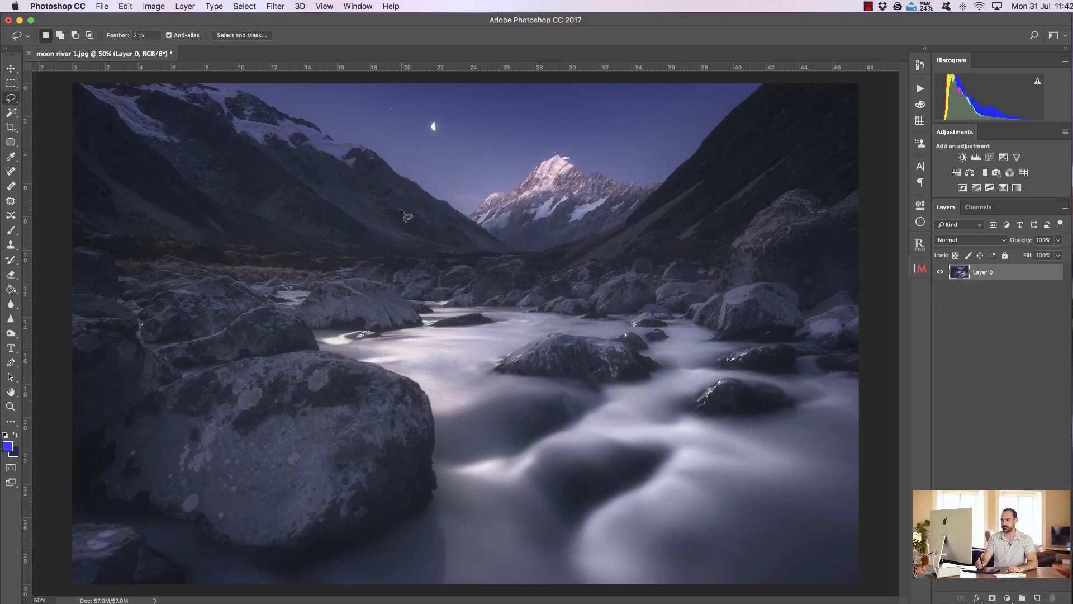
Step: Outline a closed five-point area around the snowy peak and river with the Polygonal Lasso tool, and deselect it
{"action": "left_click", "coordinate": [11, 97]}
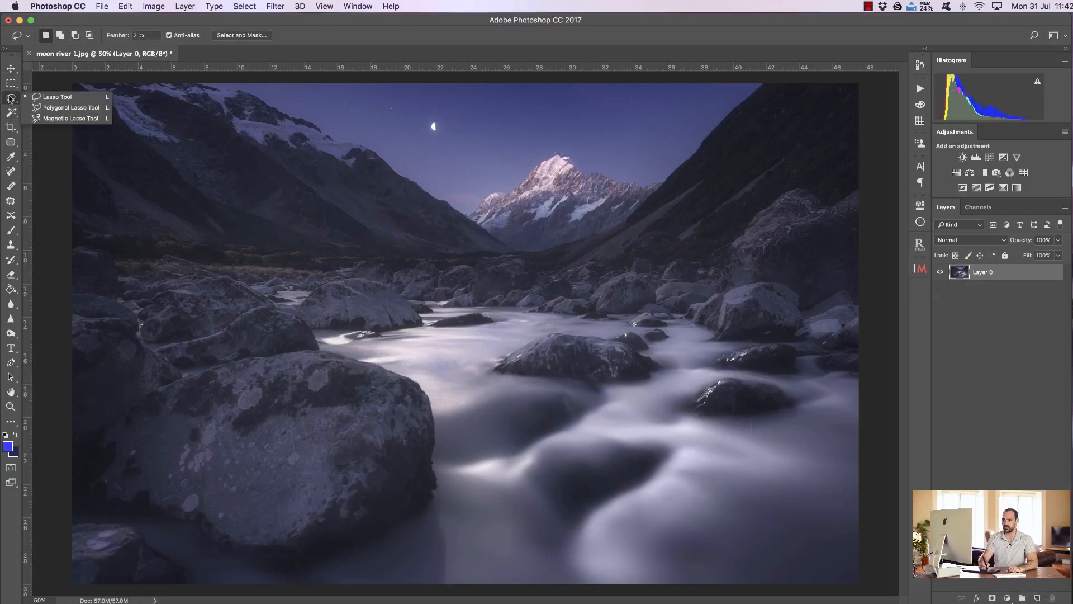
{"action": "left_click", "coordinate": [58, 112]}
{"action": "left_click", "coordinate": [342, 194]}
{"action": "left_click", "coordinate": [229, 358]}
{"action": "left_click", "coordinate": [566, 411]}
{"action": "left_click", "coordinate": [721, 274]}
{"action": "left_click", "coordinate": [571, 142]}
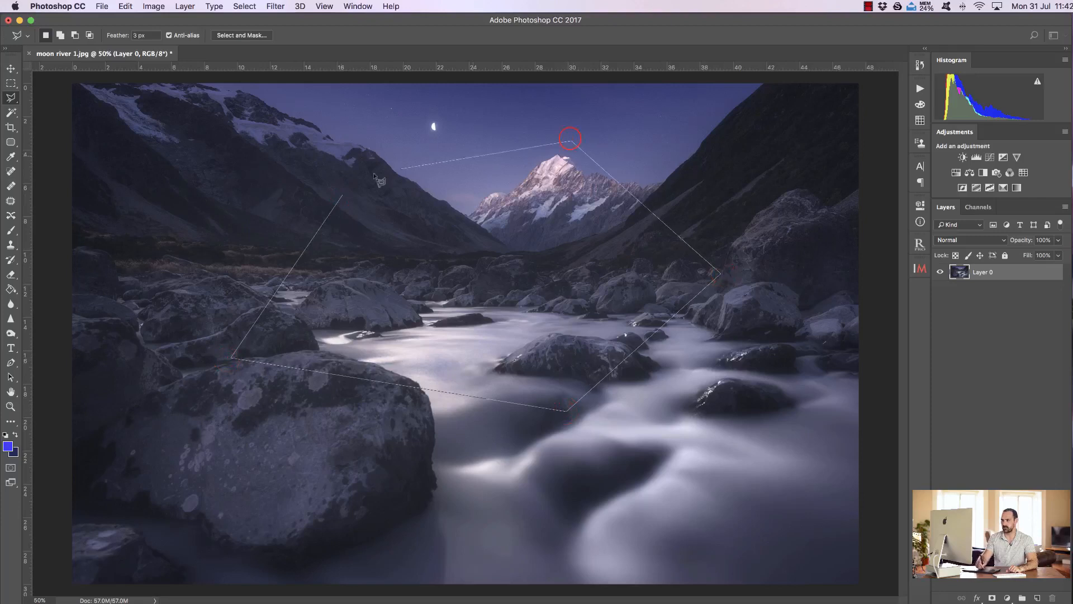
{"action": "left_click", "coordinate": [342, 197]}
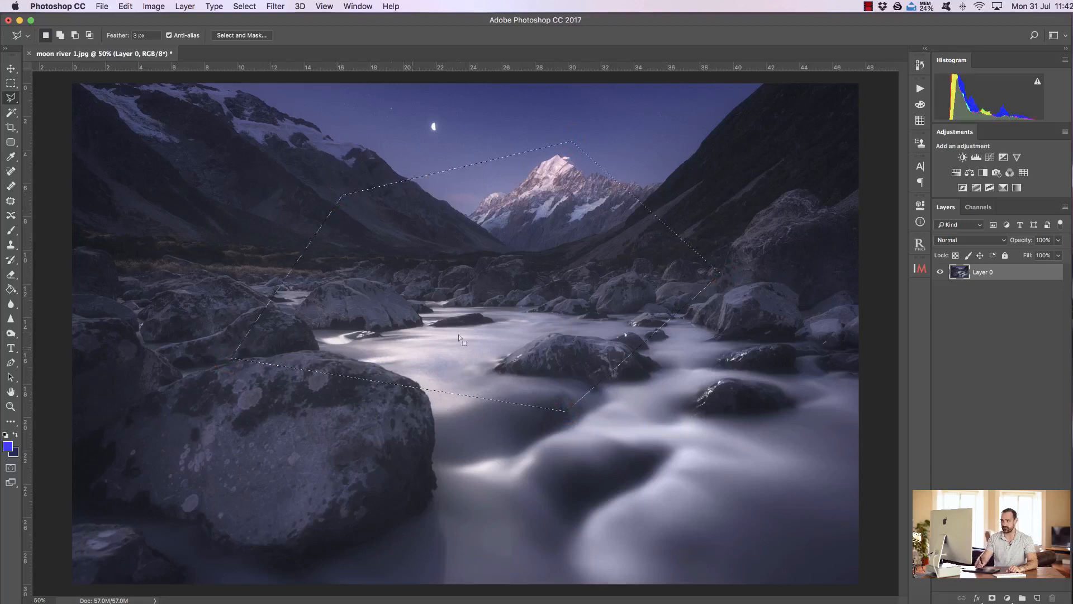
{"action": "left_click", "coordinate": [244, 7]}
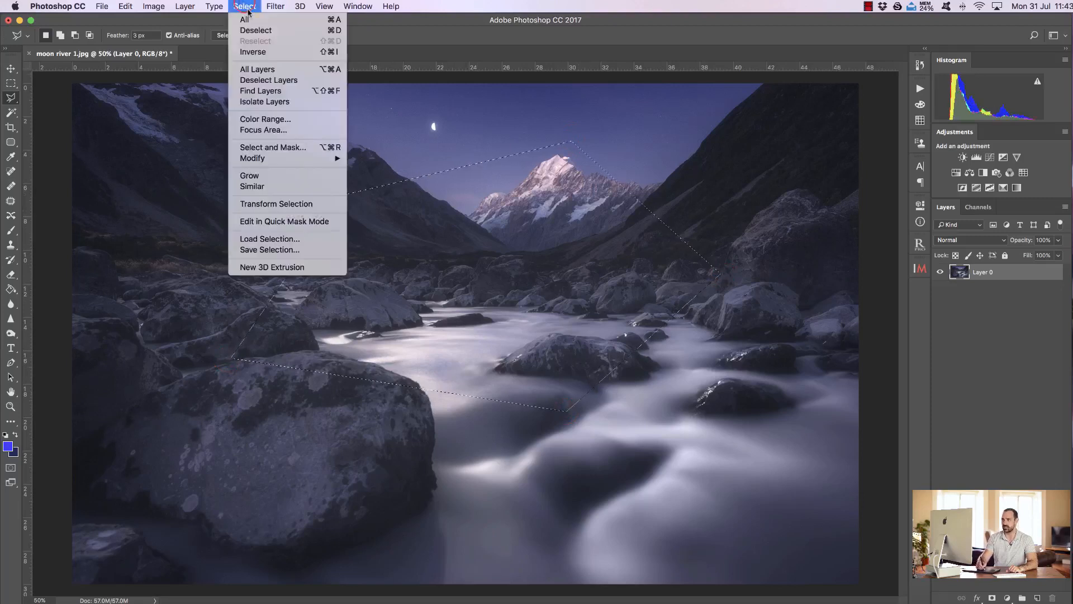
{"action": "left_click", "coordinate": [245, 4]}
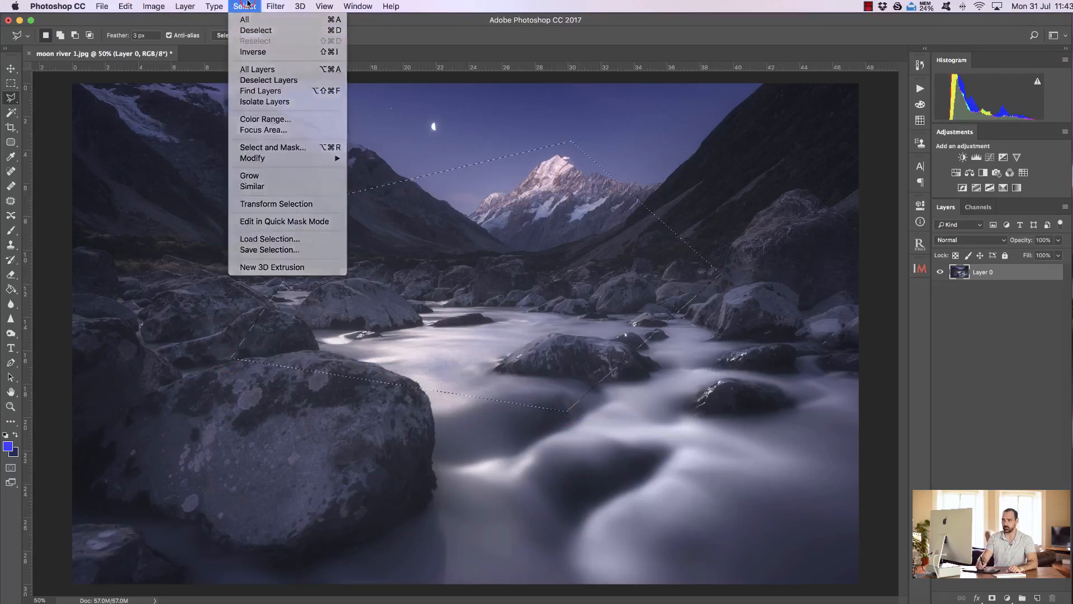
{"action": "key", "text": "super+d"}
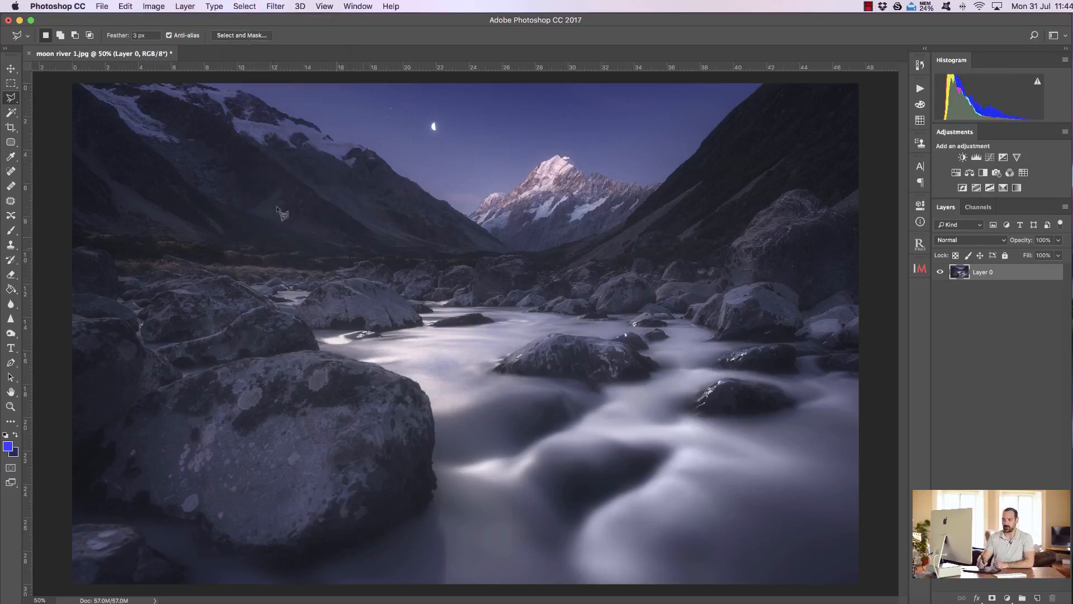
Step: Select the dark mountainside and similar tones with the Magic Wand at tolerance 32, and deselect them
{"action": "left_click", "coordinate": [11, 112]}
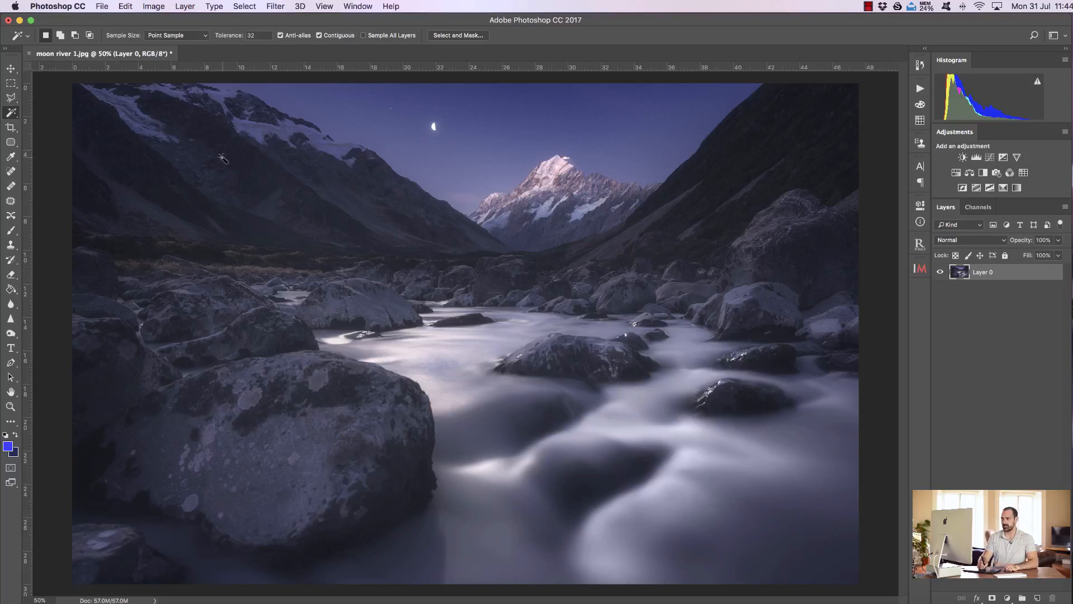
{"action": "left_click", "coordinate": [223, 159]}
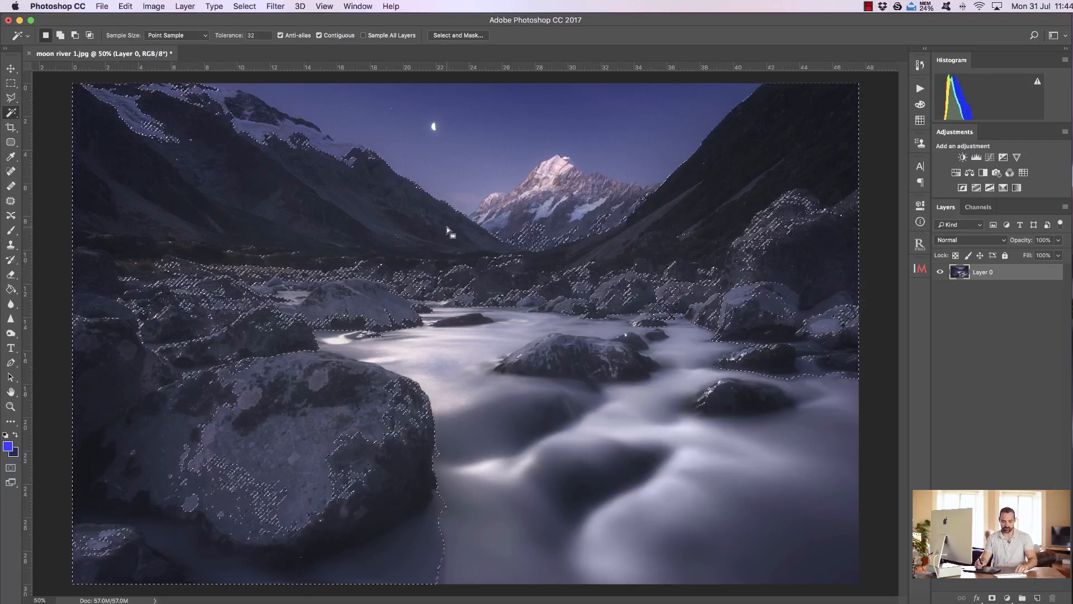
{"action": "key", "text": "super+d"}
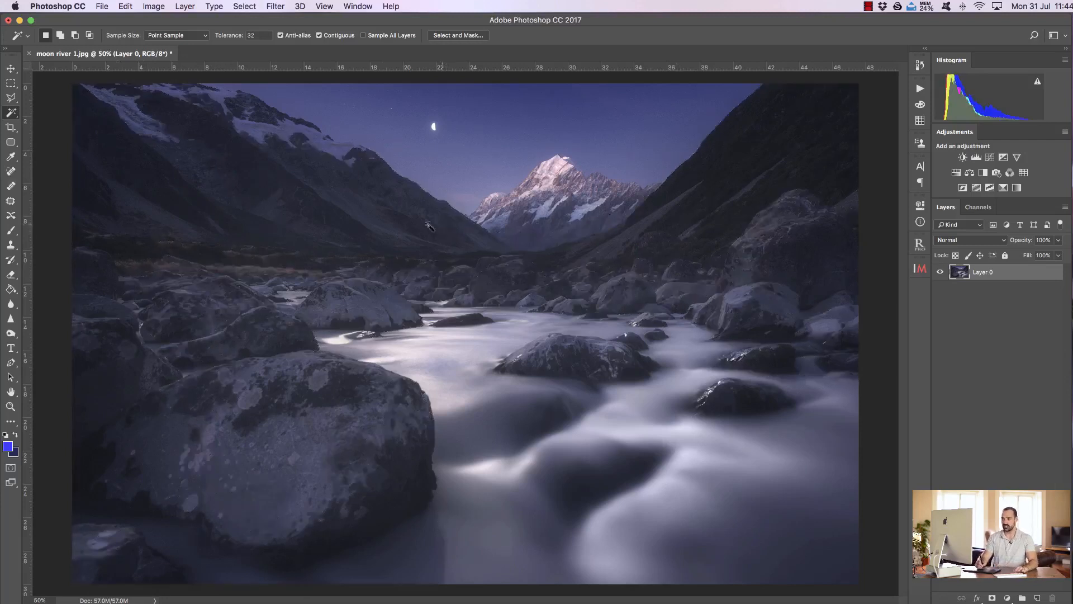
Step: Select the snowy mountain peak down to the valley edge with the Quick Selection tool
{"action": "left_click", "coordinate": [7, 114]}
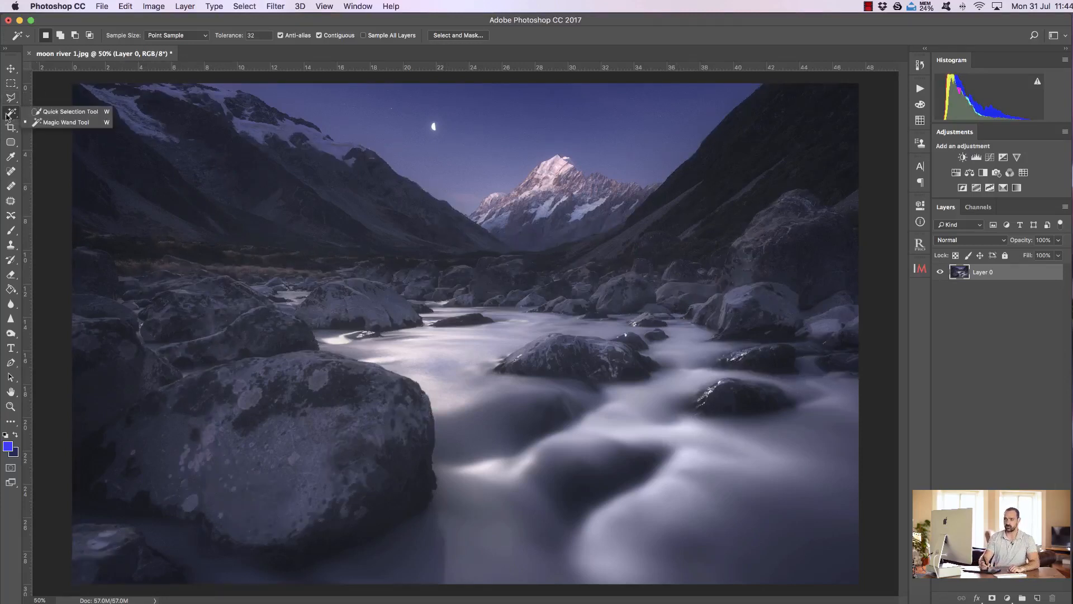
{"action": "left_click", "coordinate": [69, 112]}
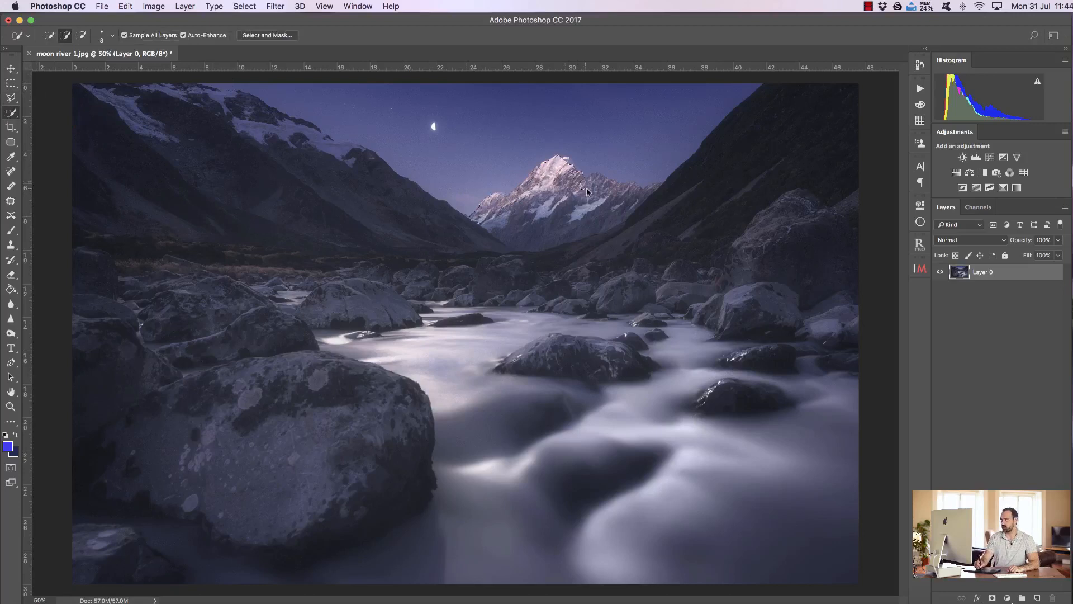
{"action": "left_click_drag", "start_coordinate": [598, 193], "coordinate": [647, 196]}
{"action": "left_click_drag", "start_coordinate": [578, 227], "coordinate": [526, 237]}
{"action": "left_click_drag", "start_coordinate": [629, 189], "coordinate": [662, 184]}
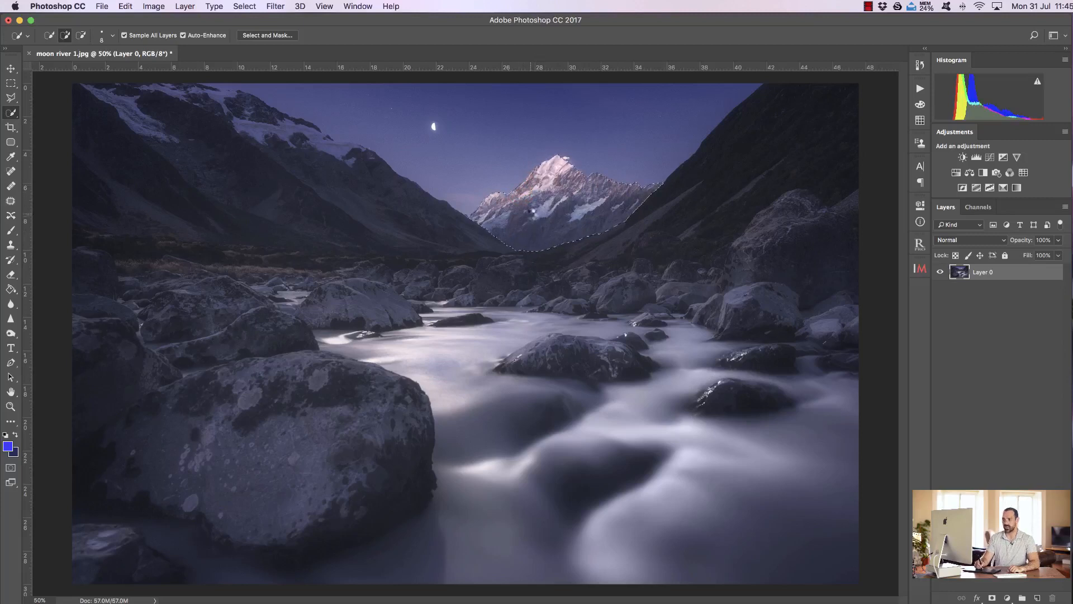
Step: Add a Levels adjustment to the selected peak with midtones 0.87 and white point 188, and delete the adjustment layer
{"action": "left_click", "coordinate": [978, 159]}
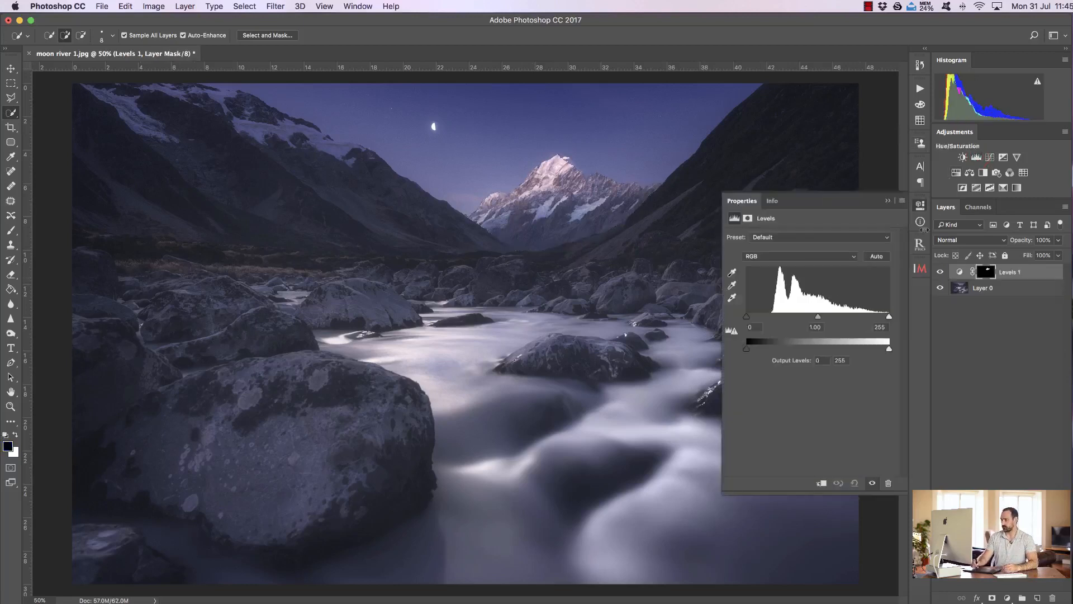
{"action": "left_click_drag", "start_coordinate": [817, 317], "coordinate": [852, 316]}
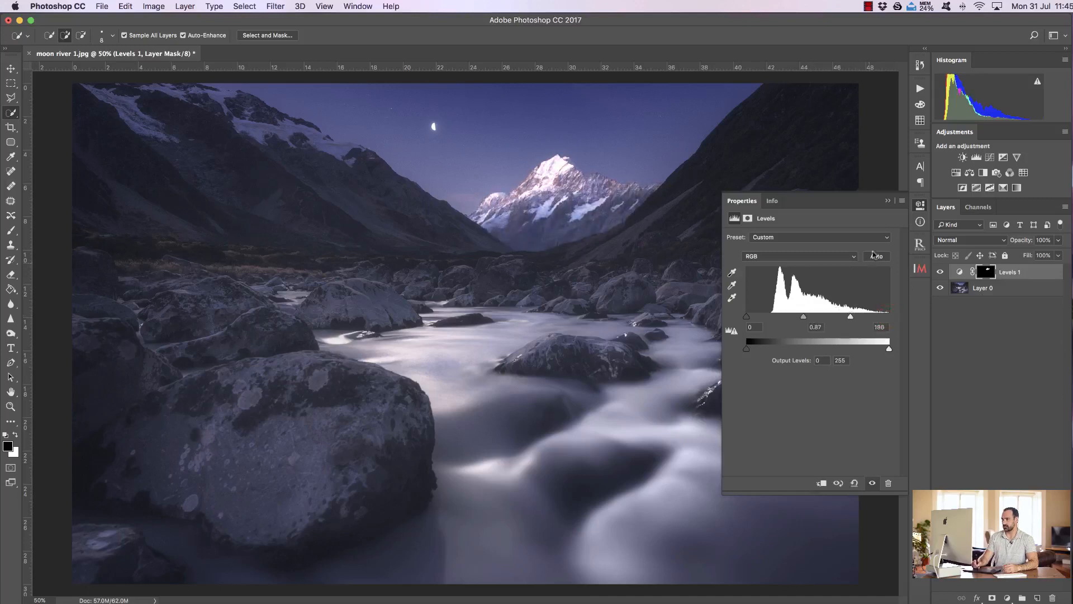
{"action": "left_click", "coordinate": [889, 200]}
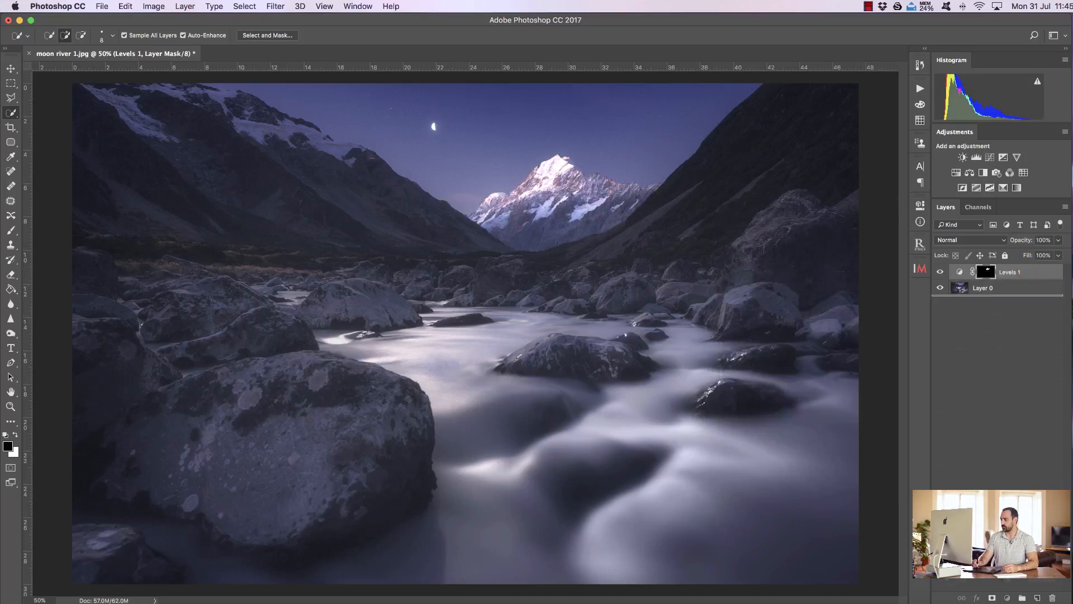
{"action": "left_click", "coordinate": [1053, 597]}
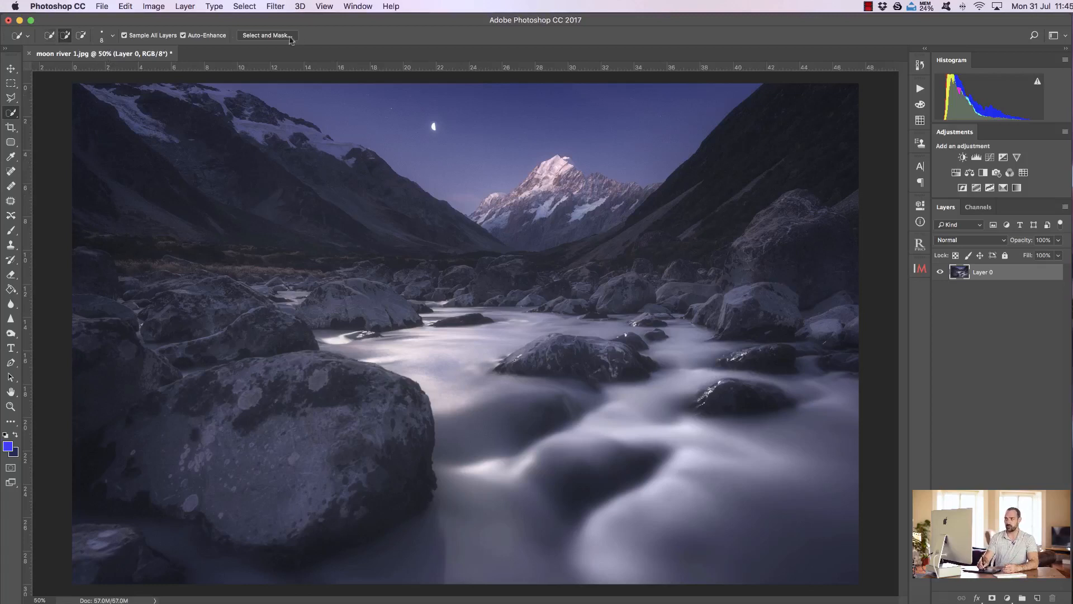
Step: Draw a large freehand selection around the peak, rocks and river with the Lasso tool feathered at 60.2 px
{"action": "left_click", "coordinate": [11, 97]}
{"action": "left_click", "coordinate": [11, 83]}
{"action": "left_click", "coordinate": [10, 98]}
{"action": "left_click", "coordinate": [43, 98]}
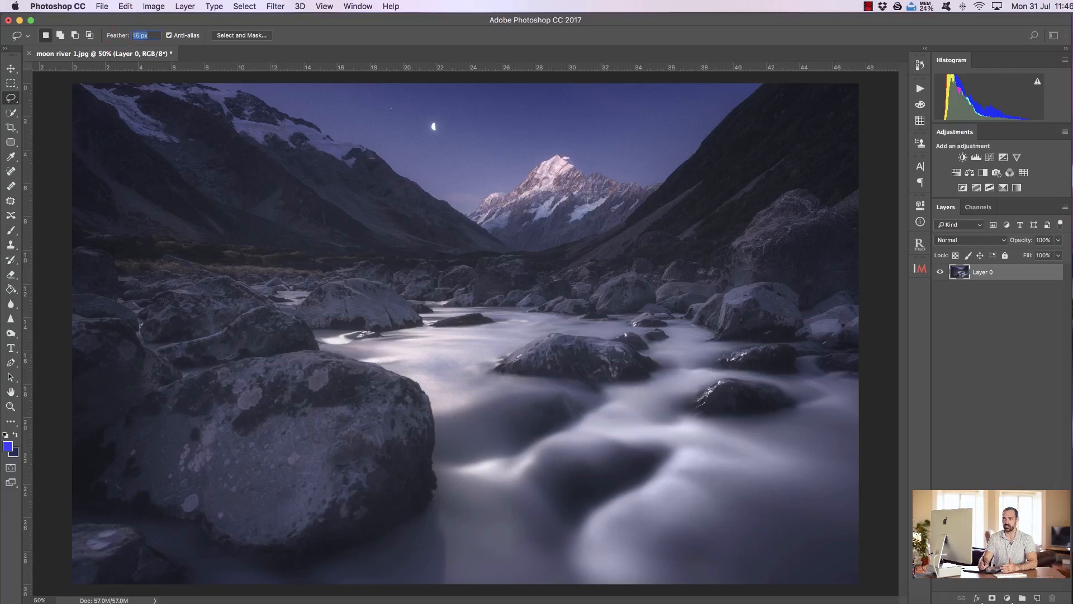
{"action": "type", "text": "33"}
{"action": "key", "text": "Return"}
{"action": "left_click_drag", "start_coordinate": [118, 36], "coordinate": [118, 35]}
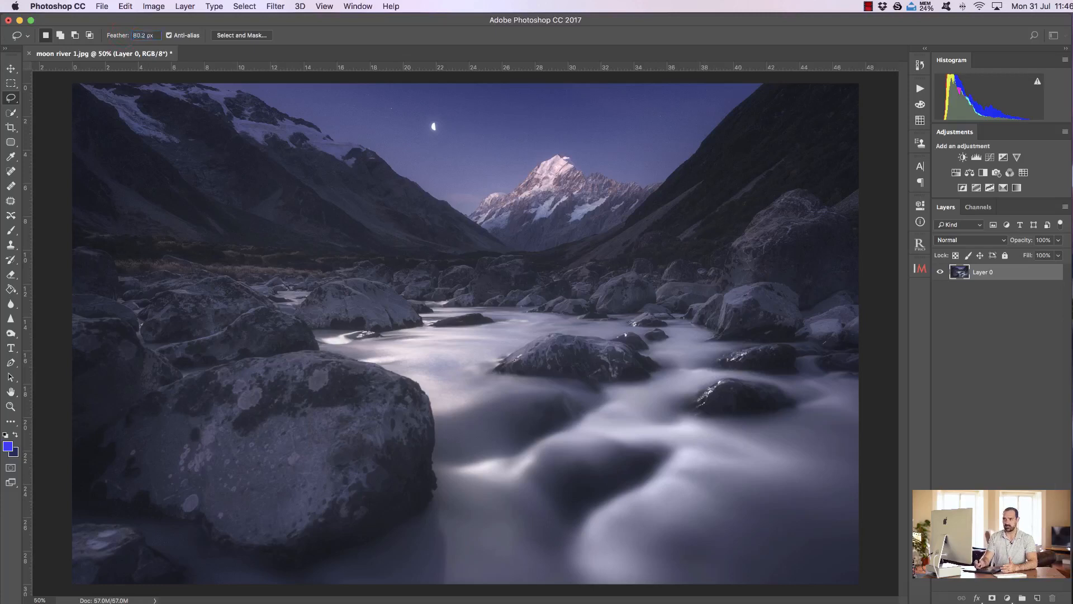
{"action": "mouse_move", "coordinate": [214, 186]}
{"action": "left_mouse_down"}
{"action": "mouse_move", "coordinate": [411, 440]}
{"action": "mouse_move", "coordinate": [743, 244]}
{"action": "mouse_move", "coordinate": [251, 188]}
{"action": "left_mouse_up"}
{"action": "left_click_drag", "start_coordinate": [182, 182], "coordinate": [181, 181]}
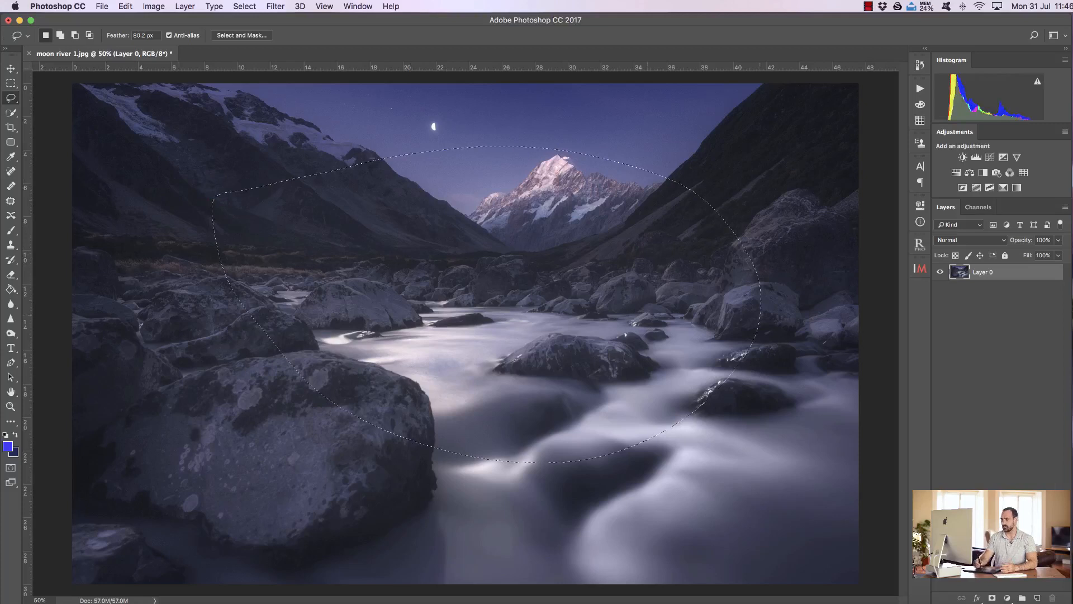
Step: Copy the feathered area to a new layer and view it with Layer 0 hidden, then undo the copy and deselect
{"action": "right_click", "coordinate": [500, 286]}
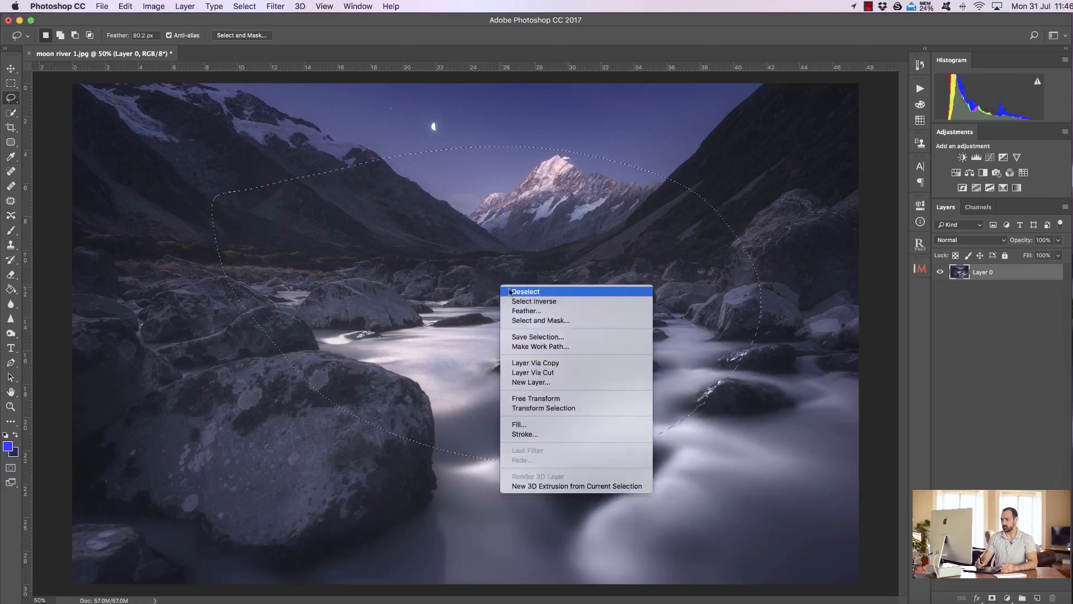
{"action": "left_click", "coordinate": [543, 364]}
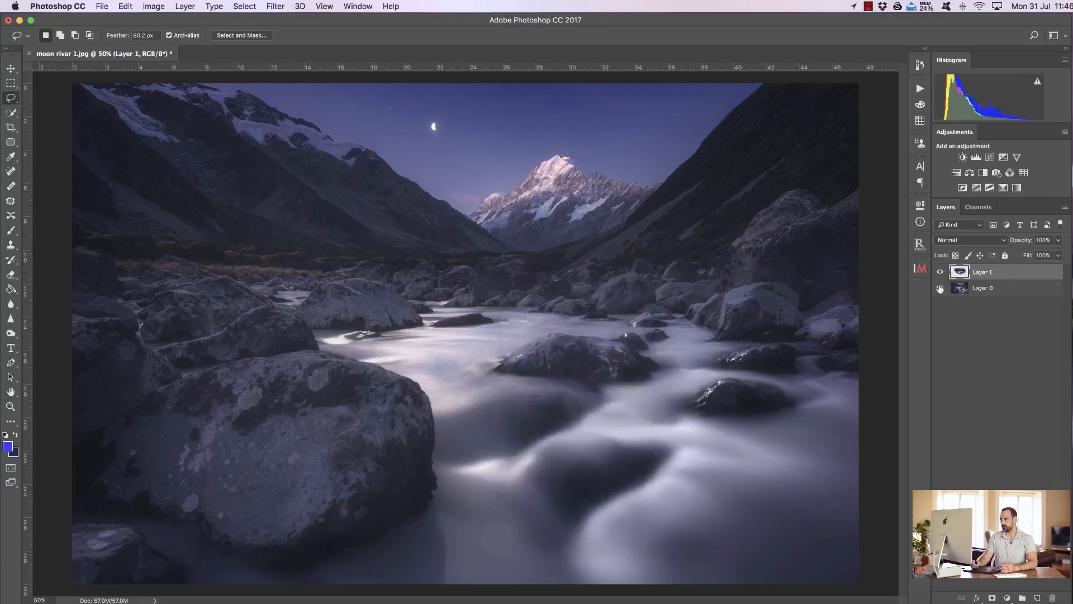
{"action": "left_click", "coordinate": [939, 287]}
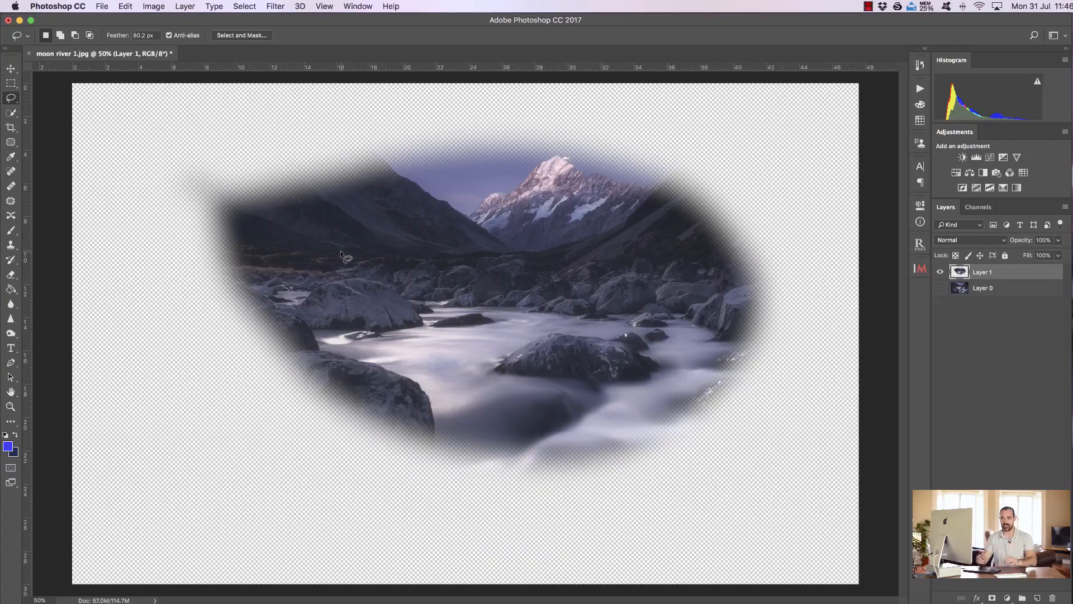
{"action": "key", "text": "super+z"}
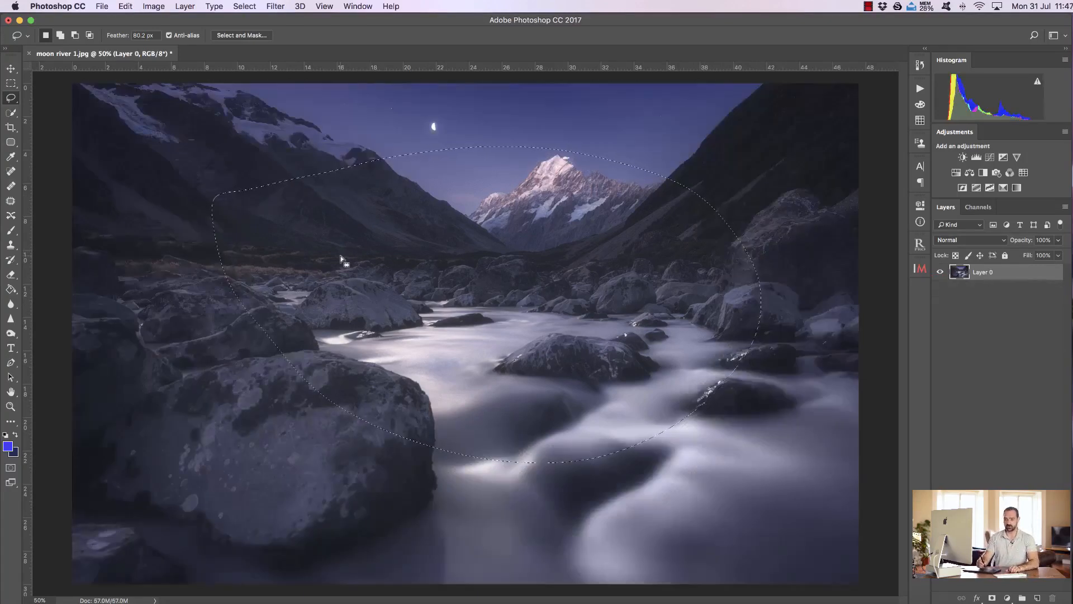
{"action": "key", "text": "super+d"}
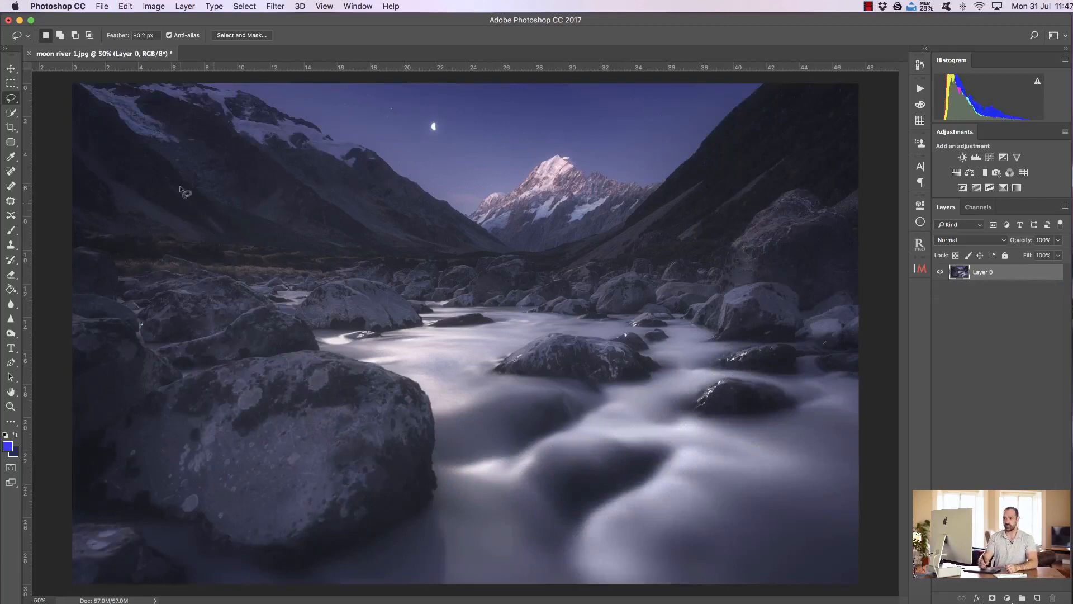
Step: Switch from the Quick Selection tool to the Magic Wand and back to the Quick Selection tool
{"action": "left_click", "coordinate": [11, 115]}
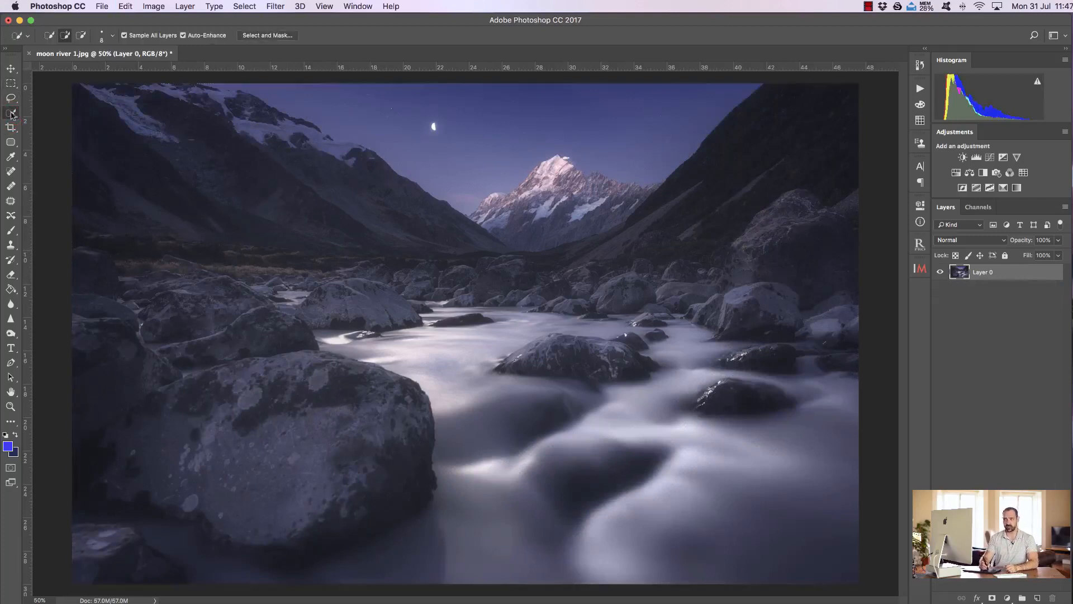
{"action": "right_click", "coordinate": [11, 114]}
{"action": "left_click", "coordinate": [12, 115]}
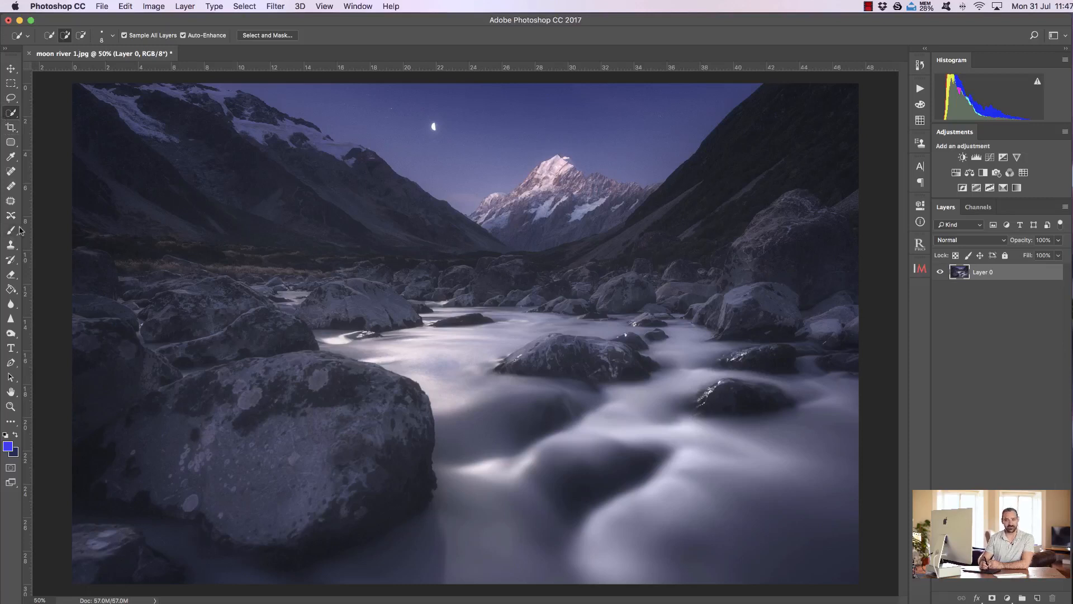
{"action": "left_click", "coordinate": [12, 114]}
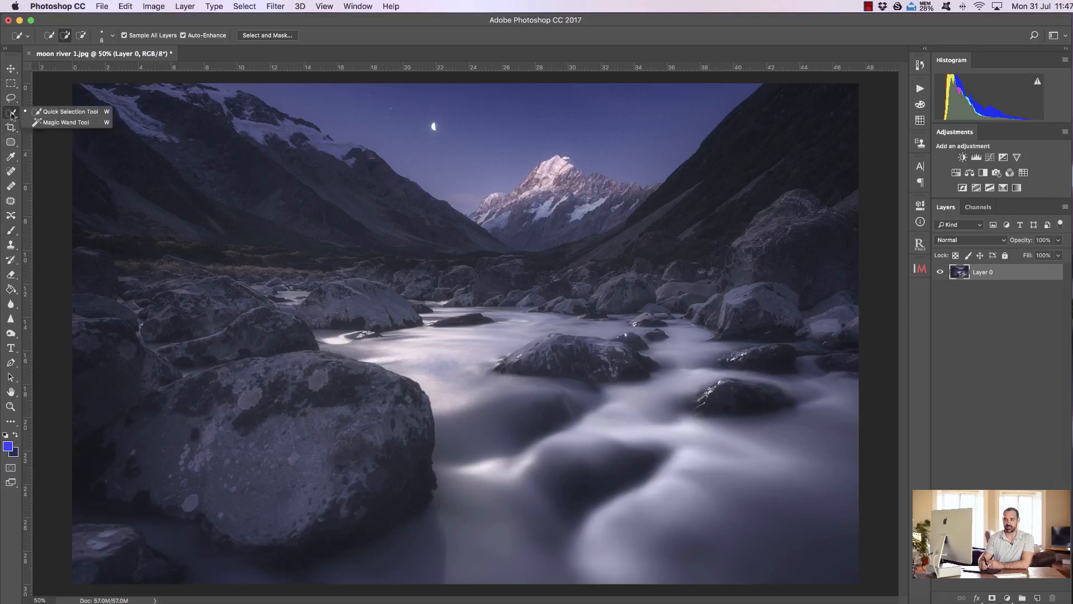
{"action": "left_click", "coordinate": [52, 120]}
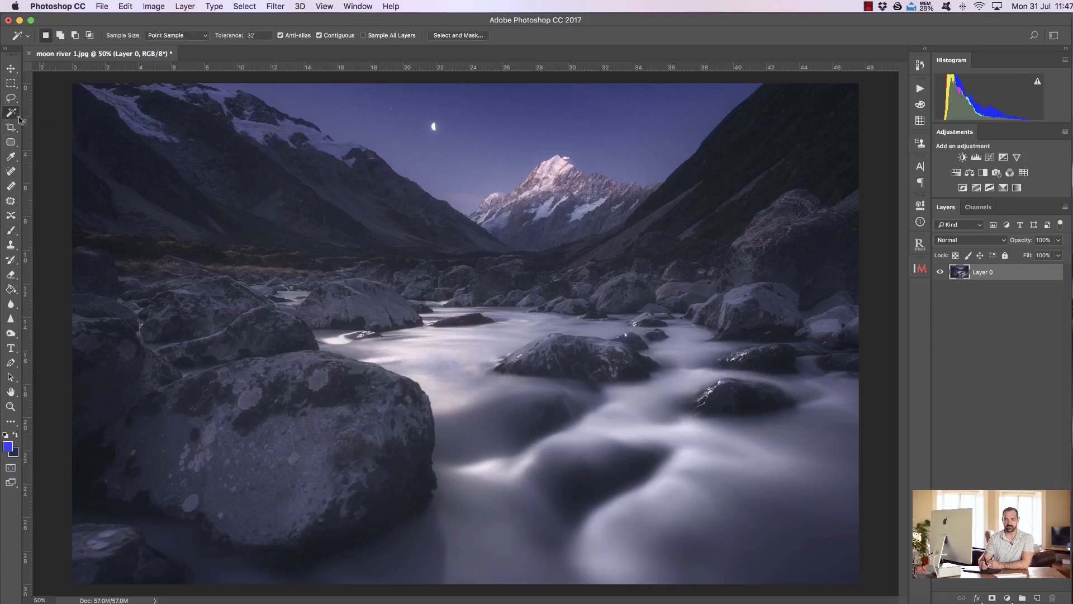
{"action": "key", "text": "v"}
{"action": "left_click", "coordinate": [12, 114]}
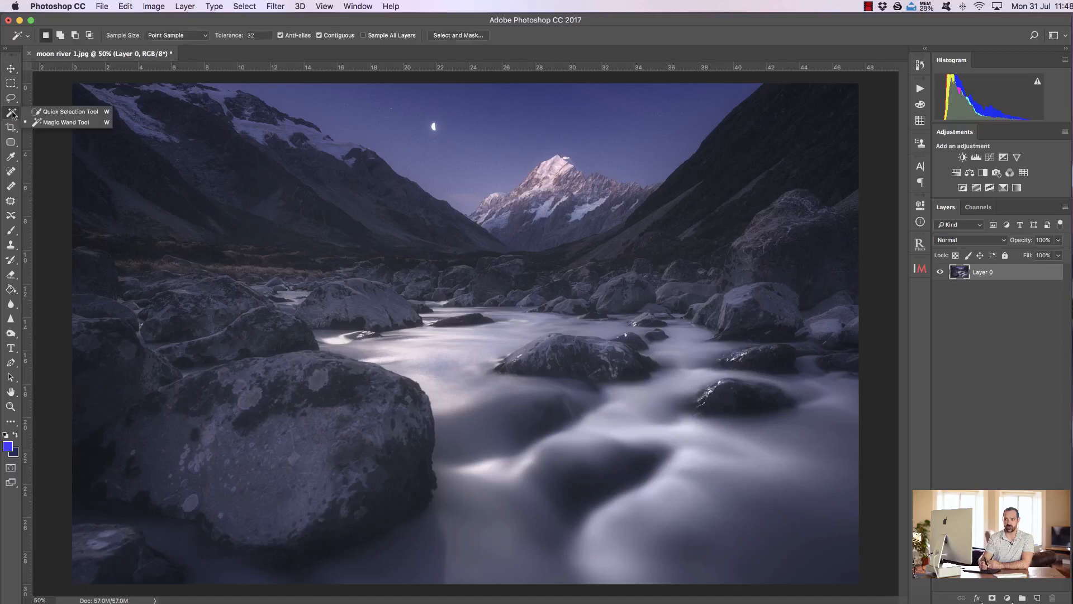
{"action": "left_click", "coordinate": [47, 113]}
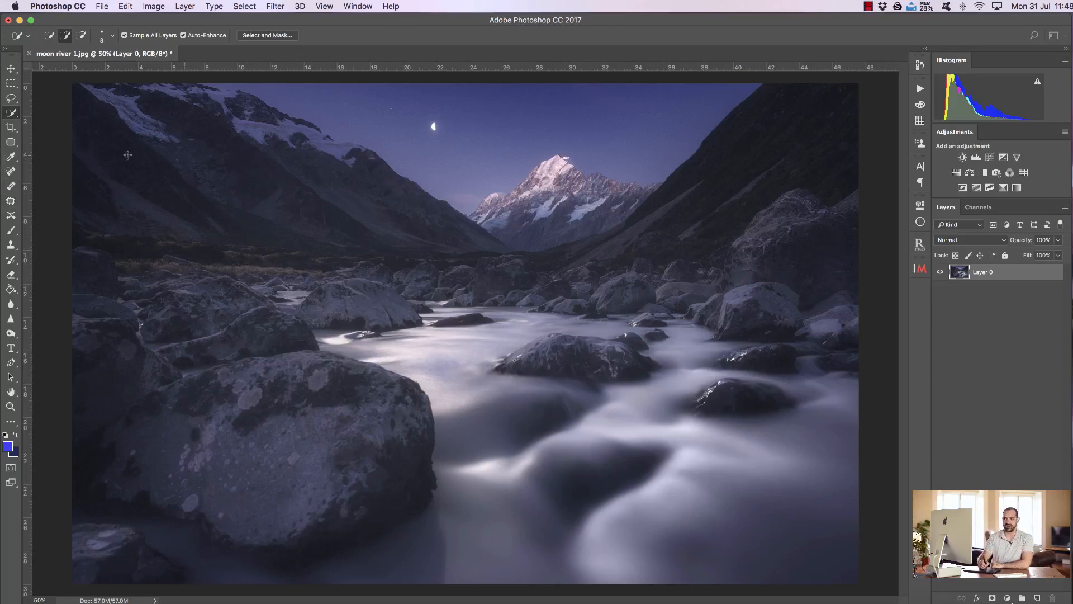
Step: Start a crop, pull the frame's left edge inward over the dark rocks, and return it to the full image width
{"action": "left_click", "coordinate": [11, 129]}
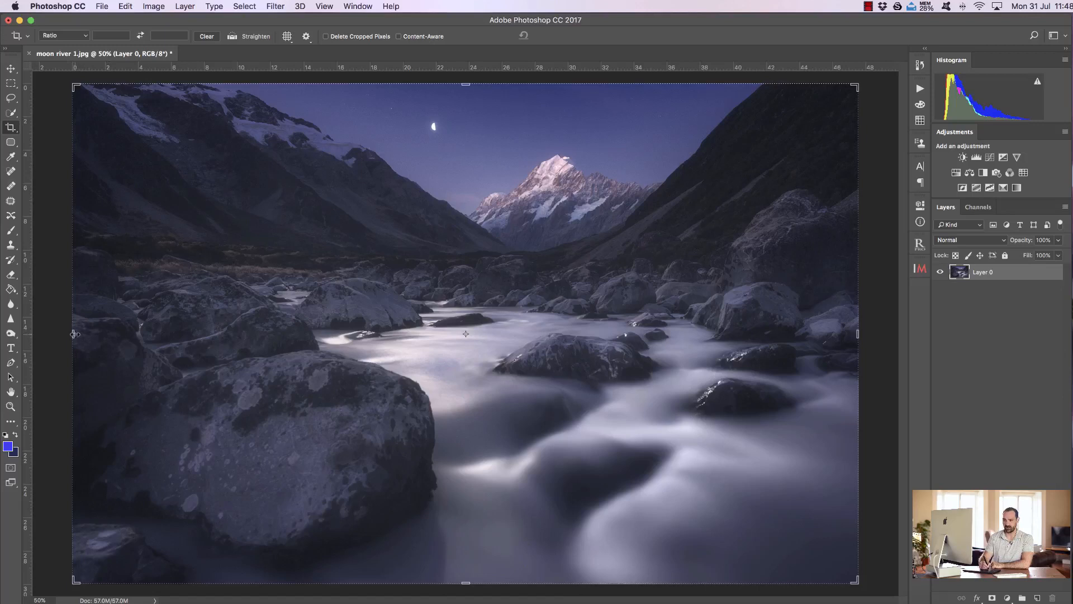
{"action": "left_click", "coordinate": [319, 245]}
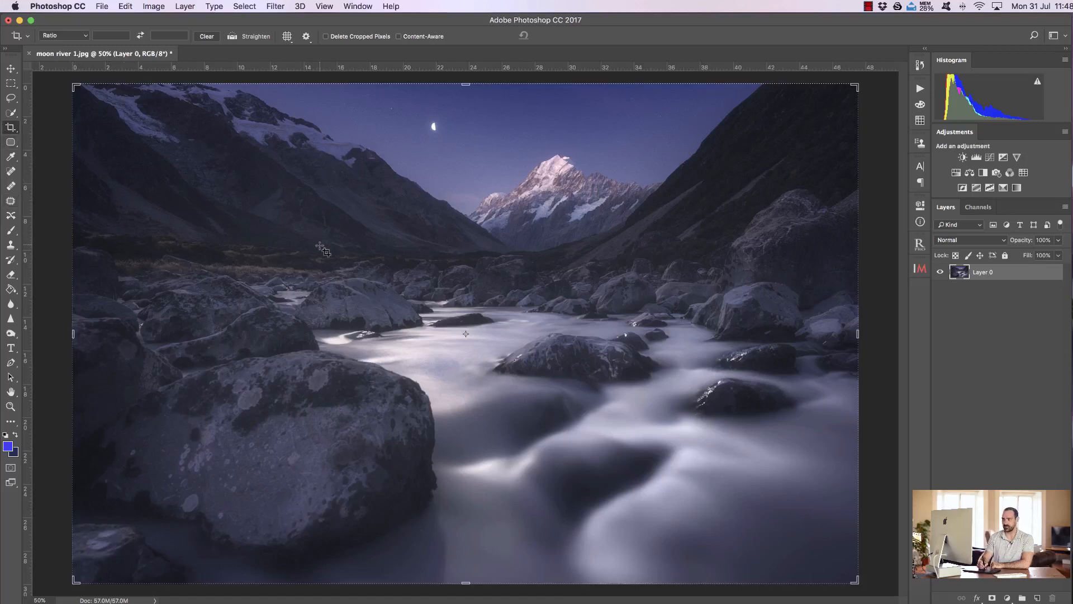
{"action": "mouse_move", "coordinate": [73, 334]}
{"action": "left_mouse_down"}
{"action": "mouse_move", "coordinate": [165, 330]}
{"action": "mouse_move", "coordinate": [73, 333]}
{"action": "left_mouse_up"}
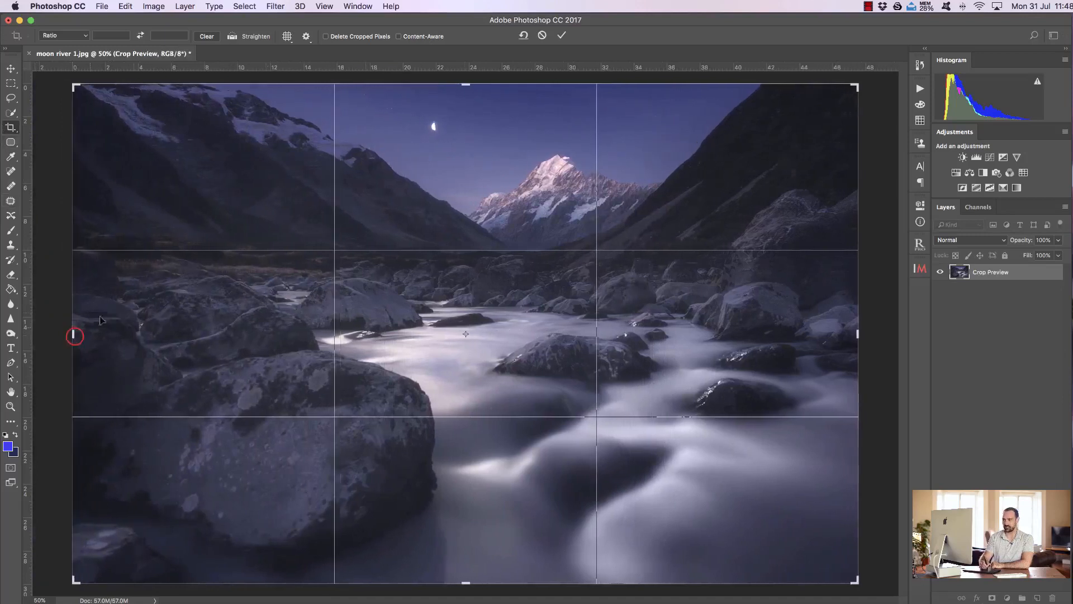
{"action": "mouse_move", "coordinate": [465, 84]}
{"action": "left_mouse_down"}
{"action": "mouse_move", "coordinate": [461, 115]}
{"action": "mouse_move", "coordinate": [465, 85]}
{"action": "left_mouse_up"}
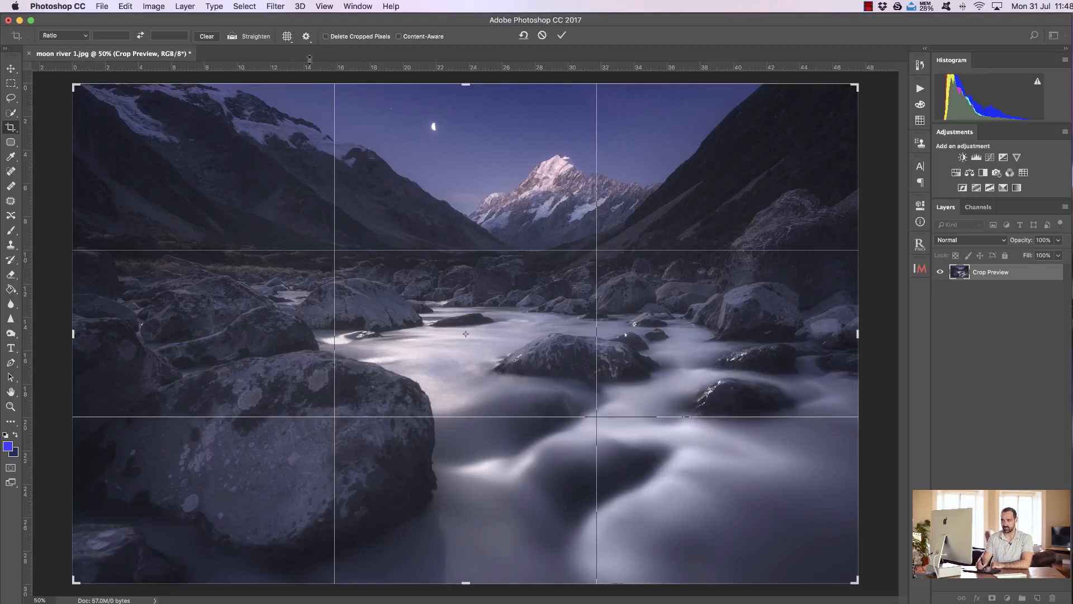
{"action": "left_click_drag", "start_coordinate": [73, 334], "coordinate": [109, 325]}
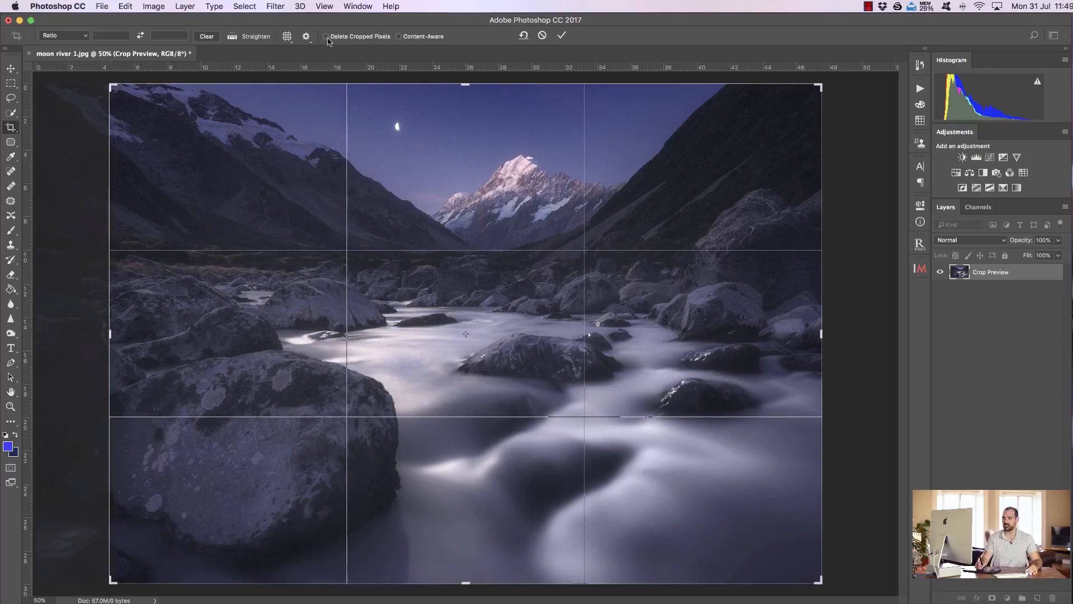
{"action": "left_click_drag", "start_coordinate": [109, 335], "coordinate": [86, 330]}
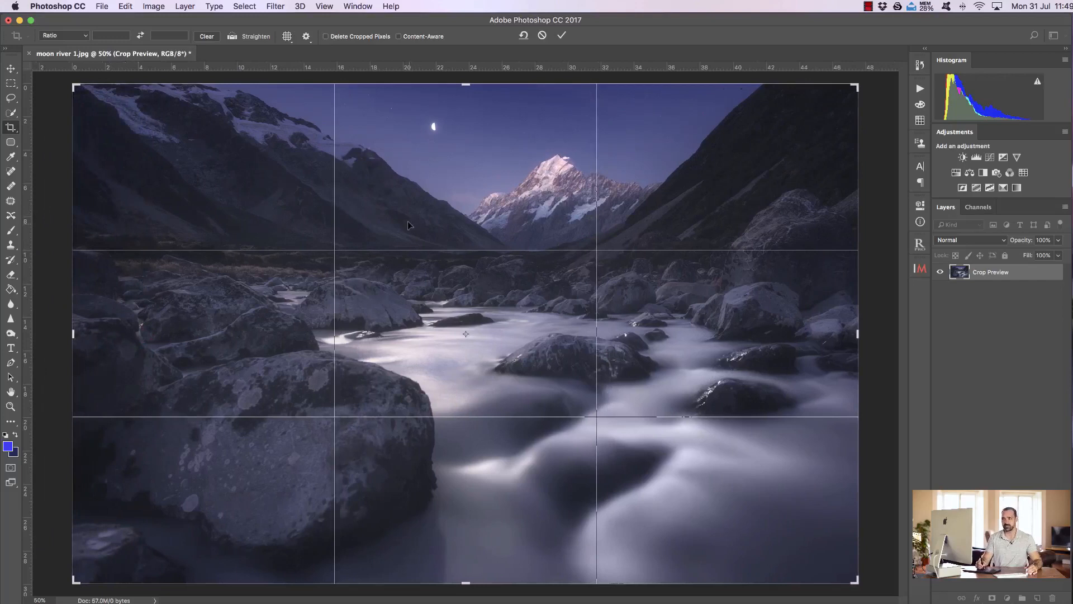
Step: Straighten the photo along a line sloping down across the valley, reset the crop frame, and close the crop
{"action": "left_click", "coordinate": [232, 38]}
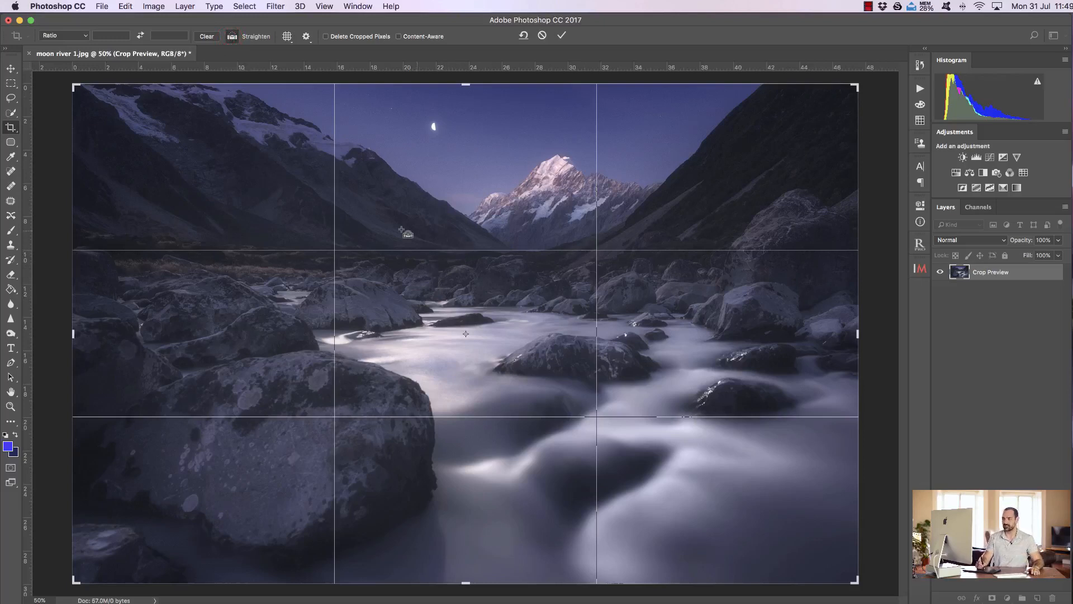
{"action": "left_click_drag", "start_coordinate": [371, 235], "coordinate": [635, 272]}
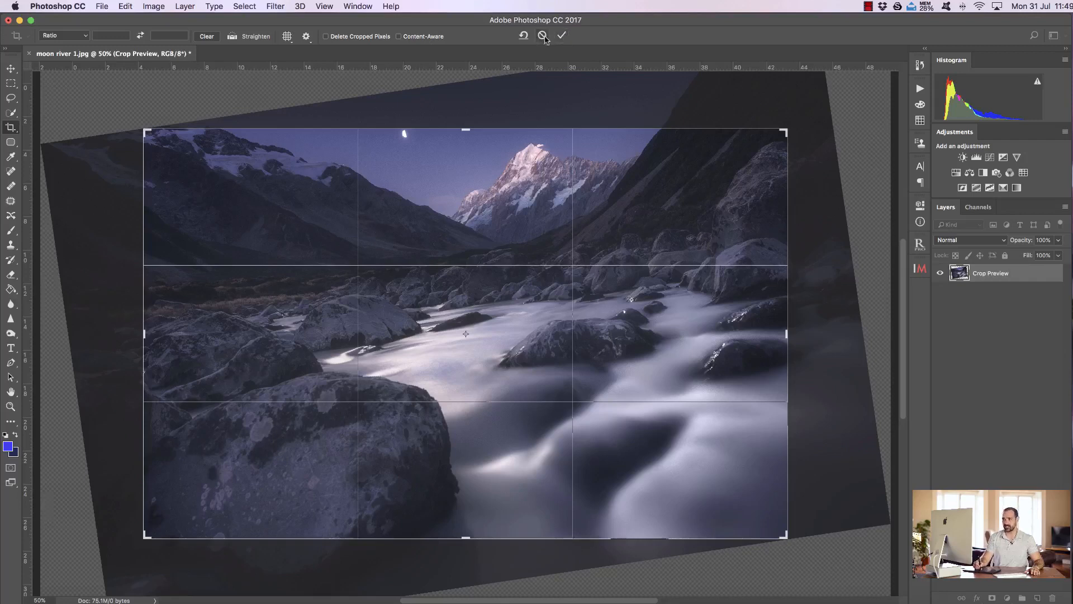
{"action": "left_click", "coordinate": [522, 37]}
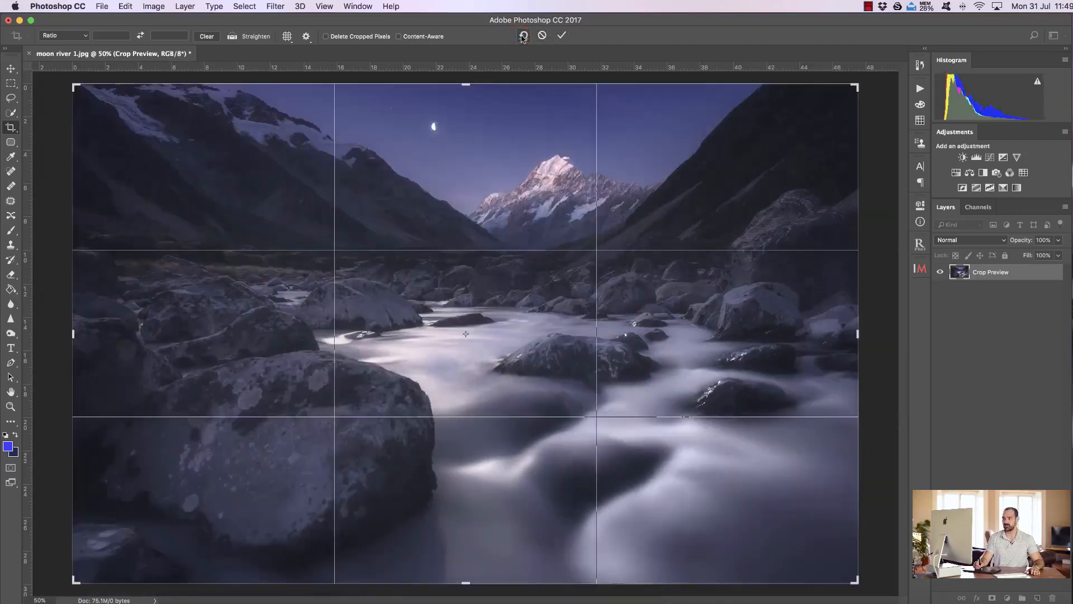
{"action": "key", "text": "Return"}
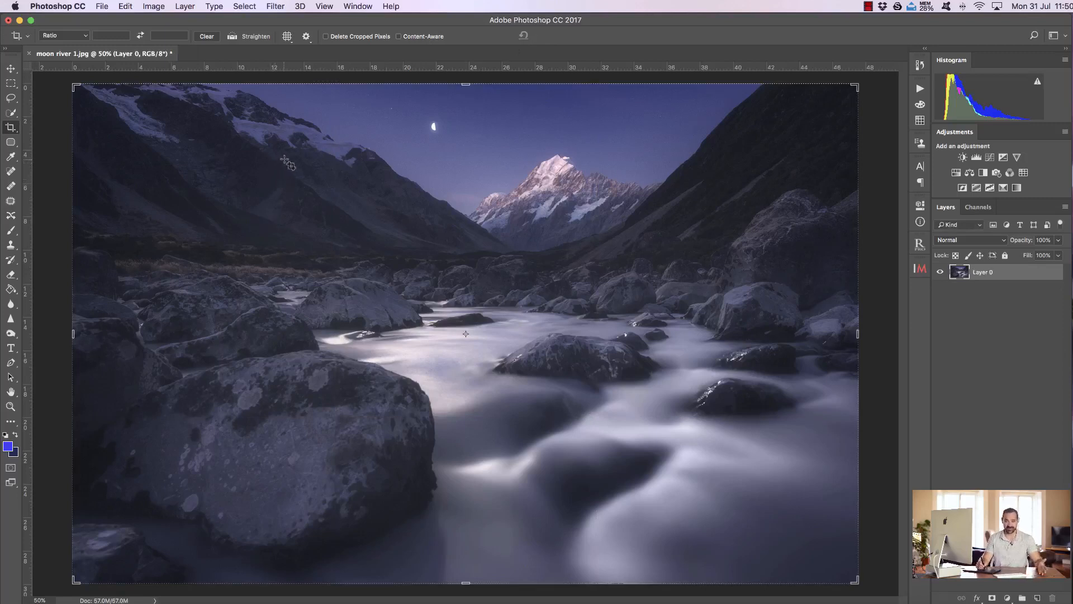
Step: Sample the snowy peak and the white of the moon as the foreground colour with the Eyedropper tool
{"action": "left_click", "coordinate": [10, 157]}
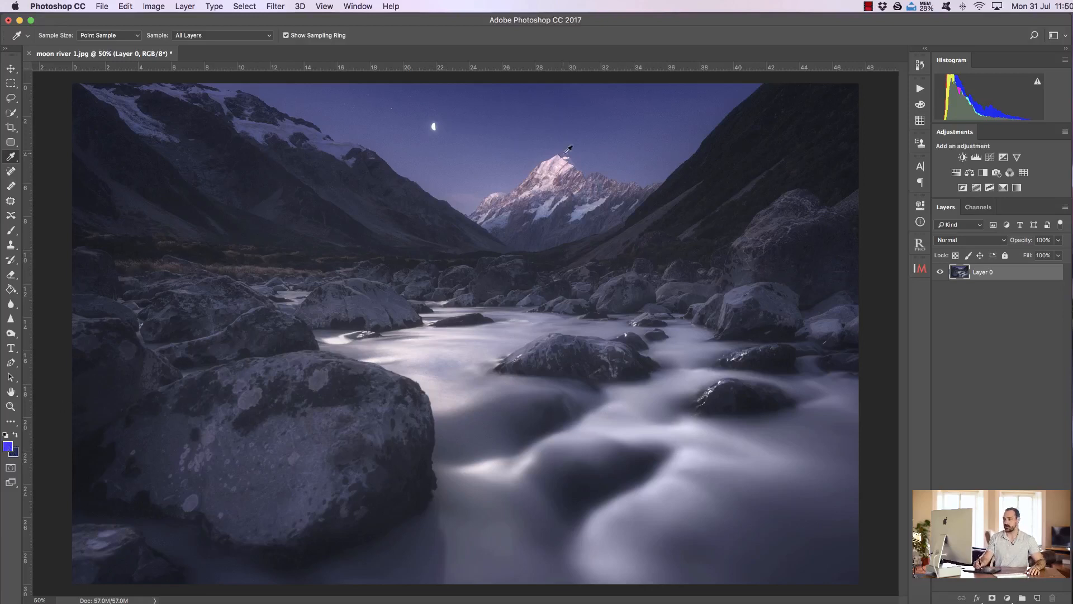
{"action": "left_click", "coordinate": [561, 162]}
{"action": "left_click", "coordinate": [434, 127]}
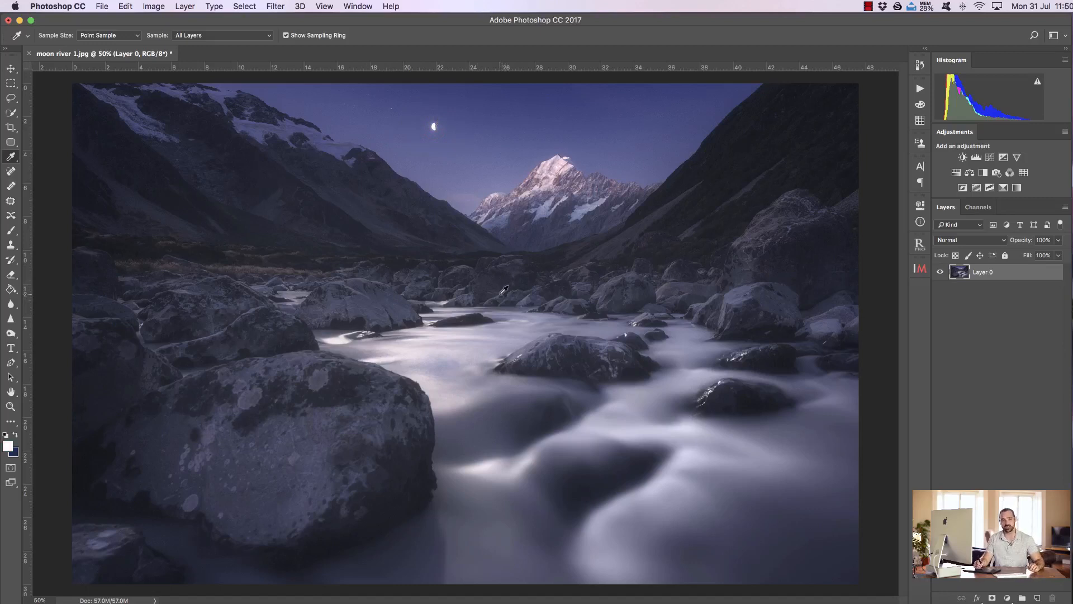
Step: Switch through the Spot Healing Brush and Healing Brush tools, ending on the Patch tool
{"action": "left_click", "coordinate": [11, 172]}
{"action": "left_click", "coordinate": [10, 187]}
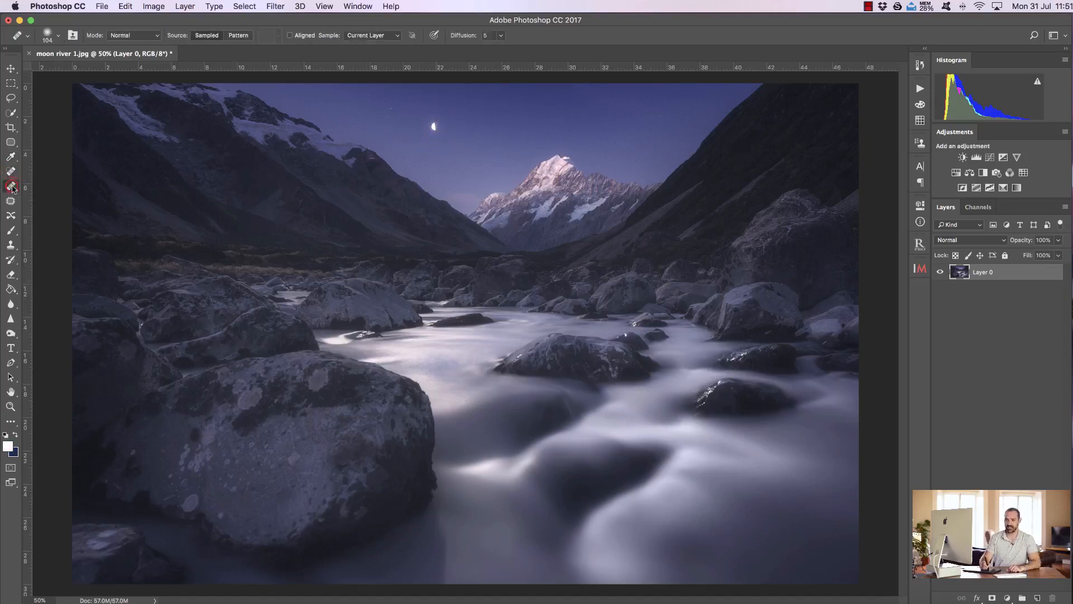
{"action": "left_click", "coordinate": [11, 200]}
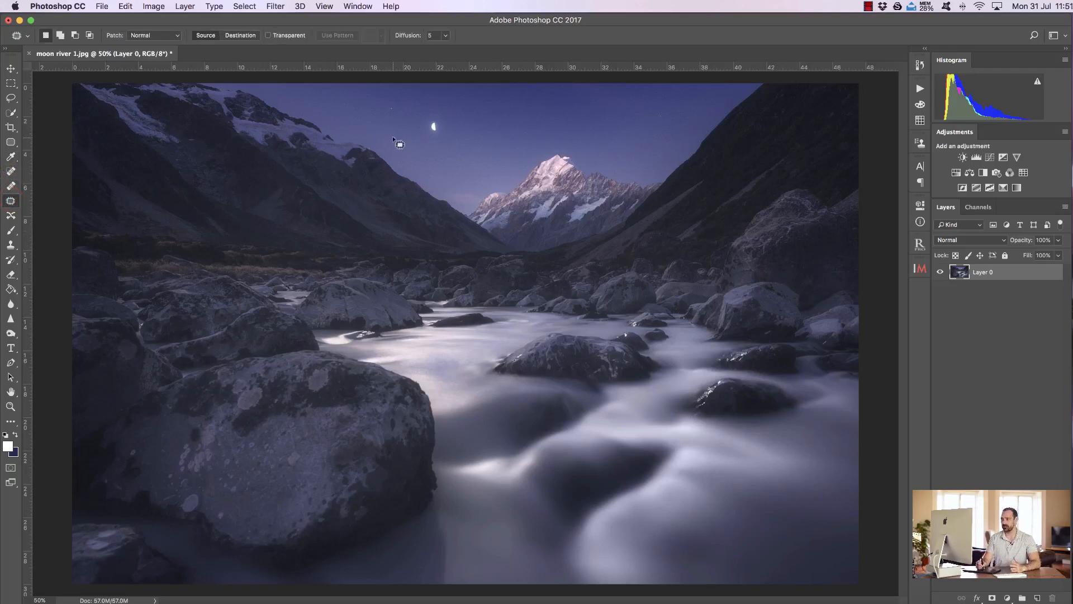
{"action": "left_click", "coordinate": [11, 171]}
{"action": "left_click", "coordinate": [11, 186]}
{"action": "left_click", "coordinate": [11, 200]}
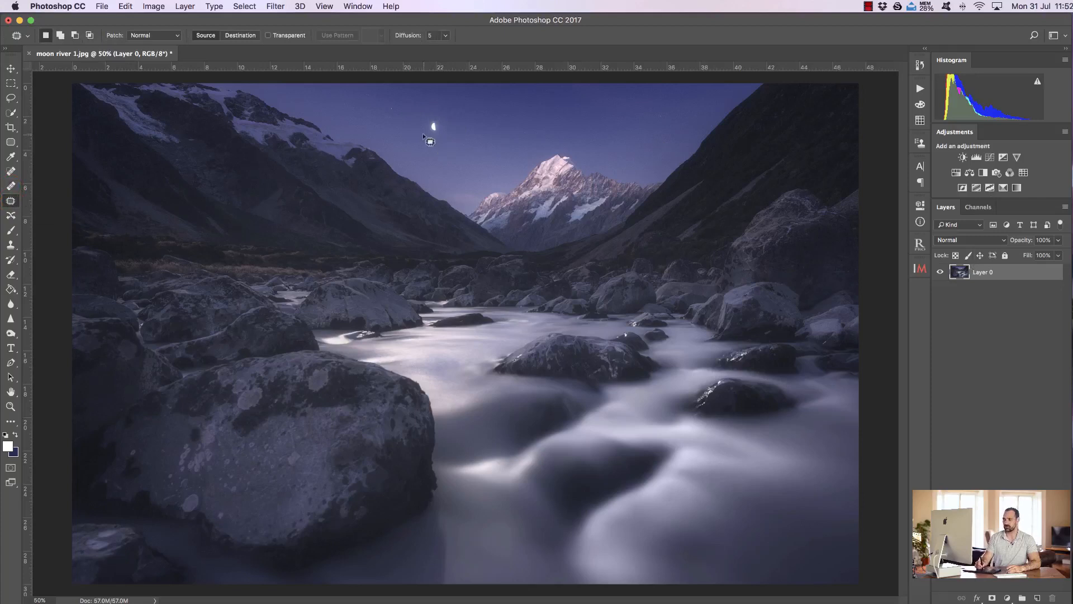
Step: Outline the moon with the Patch tool, replace it with the clear sky just beside it, and deselect
{"action": "mouse_move", "coordinate": [419, 129]}
{"action": "left_mouse_down"}
{"action": "mouse_move", "coordinate": [436, 145]}
{"action": "mouse_move", "coordinate": [450, 137]}
{"action": "mouse_move", "coordinate": [446, 117]}
{"action": "mouse_move", "coordinate": [431, 127]}
{"action": "left_mouse_up"}
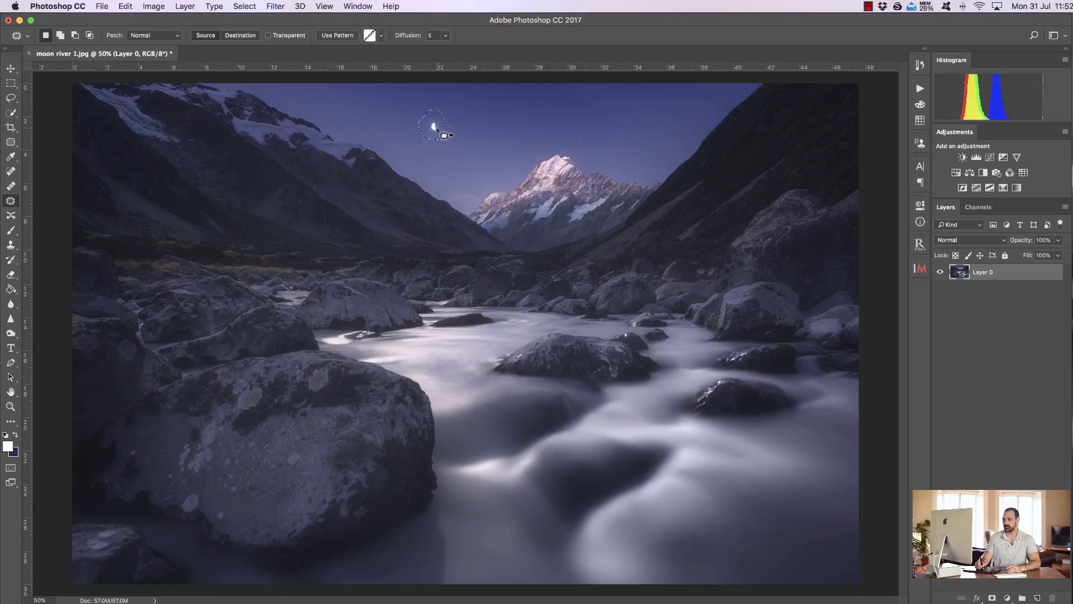
{"action": "left_click_drag", "start_coordinate": [431, 131], "coordinate": [468, 126]}
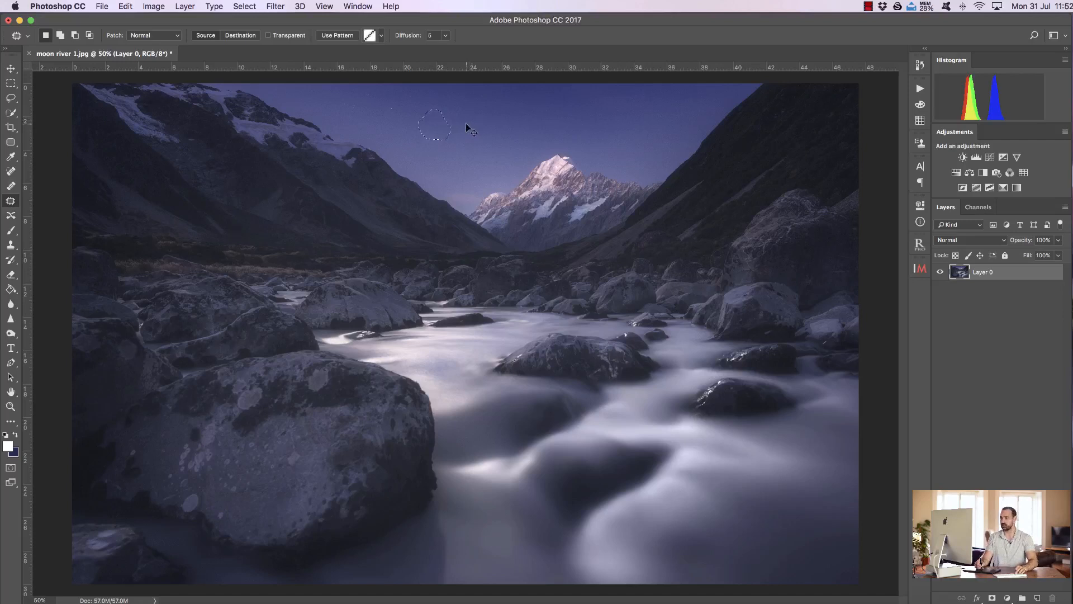
{"action": "key", "text": "super+d"}
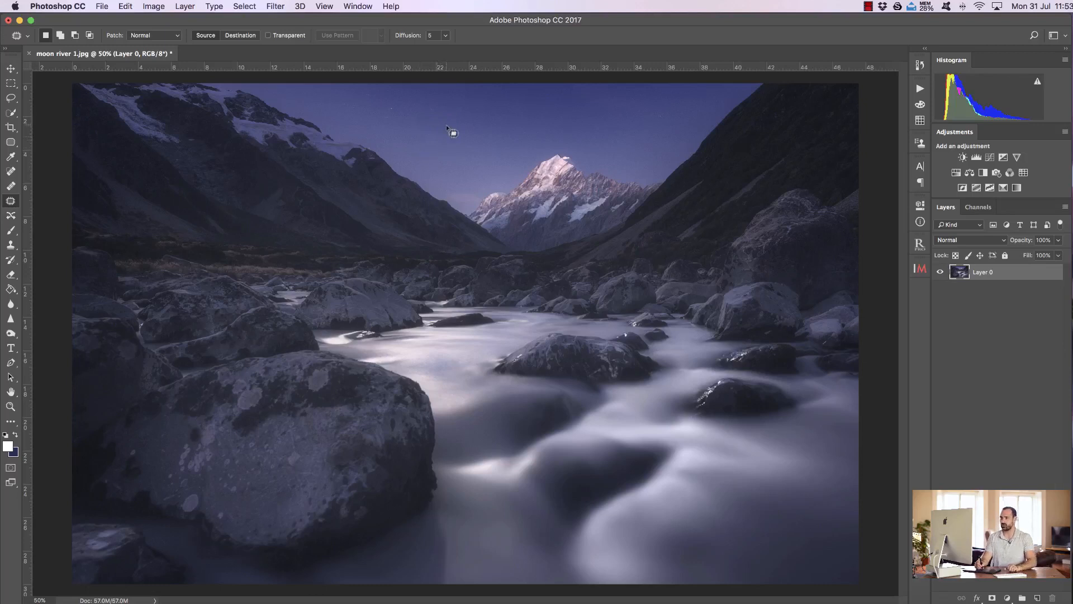
Step: Step back through the Patch tool edits until the moon is restored, and clear the selection
{"action": "left_click", "coordinate": [128, 8]}
{"action": "left_click", "coordinate": [137, 40]}
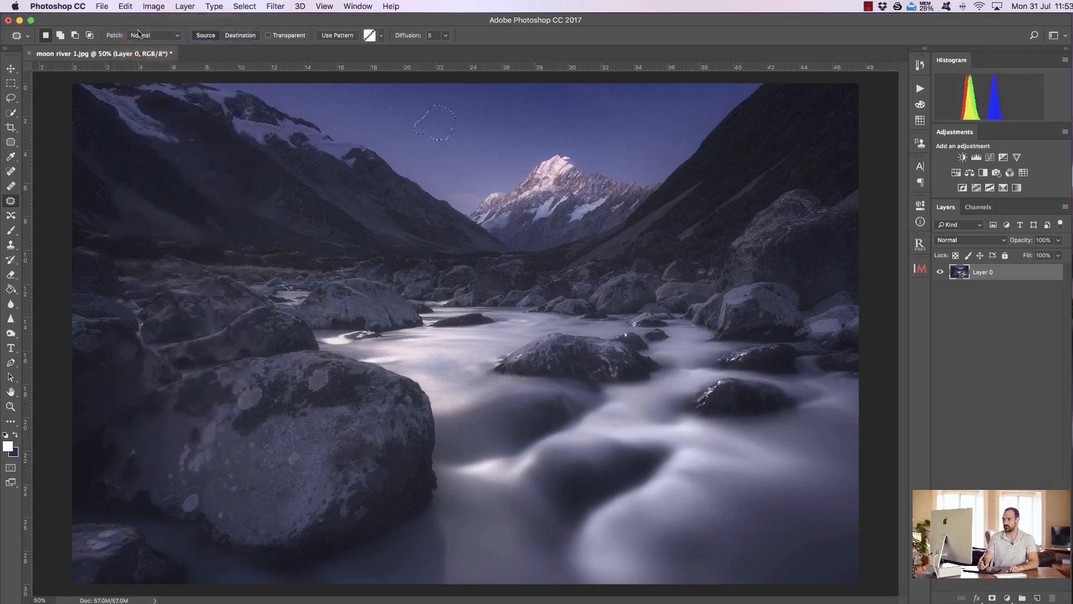
{"action": "left_click", "coordinate": [128, 8]}
{"action": "left_click", "coordinate": [137, 41]}
{"action": "left_click", "coordinate": [127, 8]}
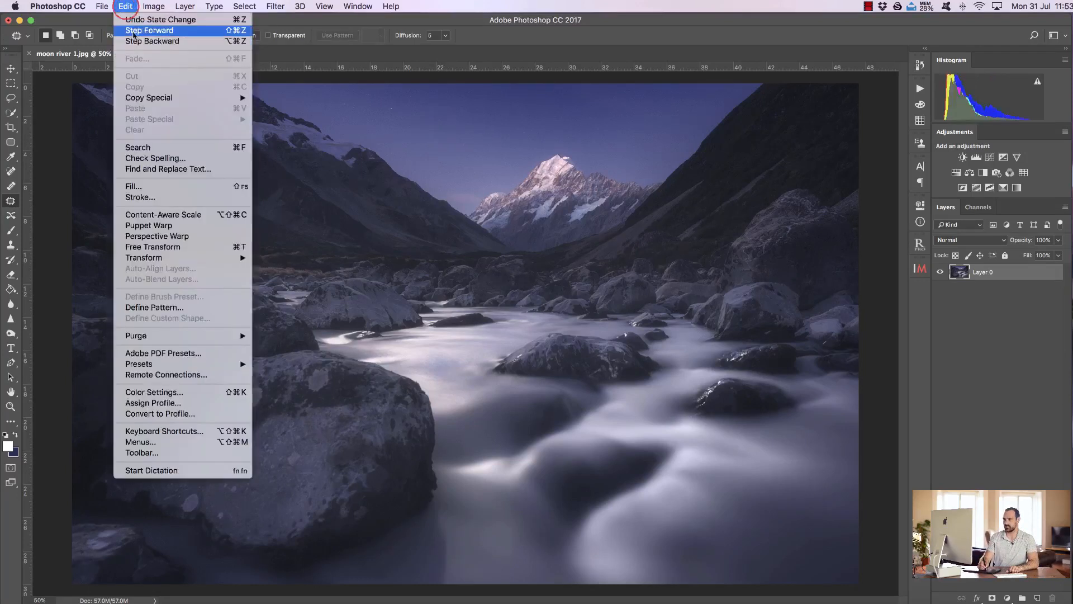
{"action": "left_click", "coordinate": [135, 40]}
{"action": "left_click", "coordinate": [127, 8]}
{"action": "left_click", "coordinate": [135, 41]}
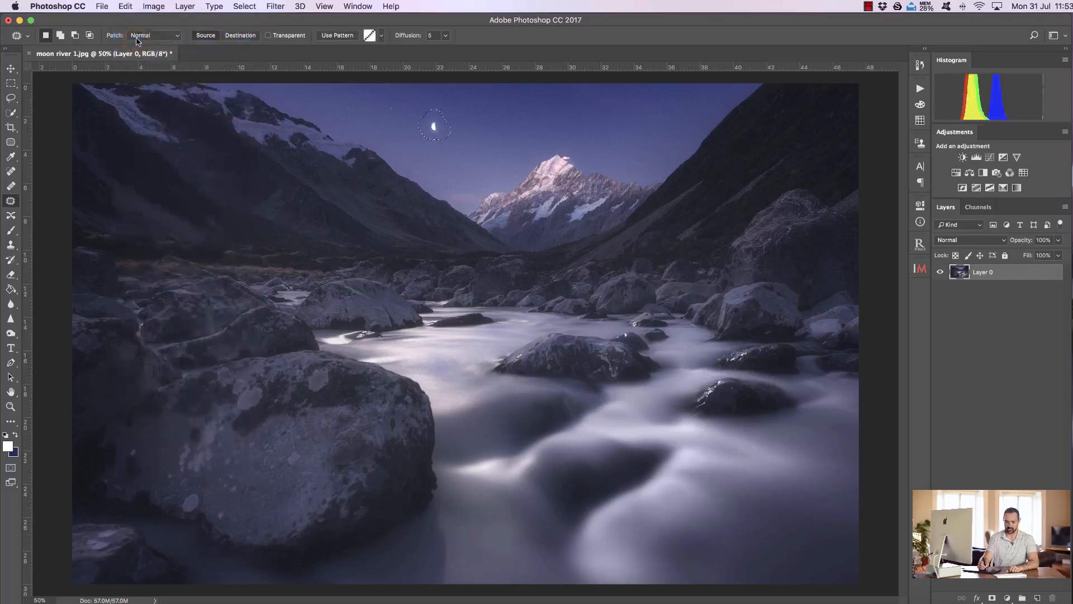
{"action": "key", "text": "super+d"}
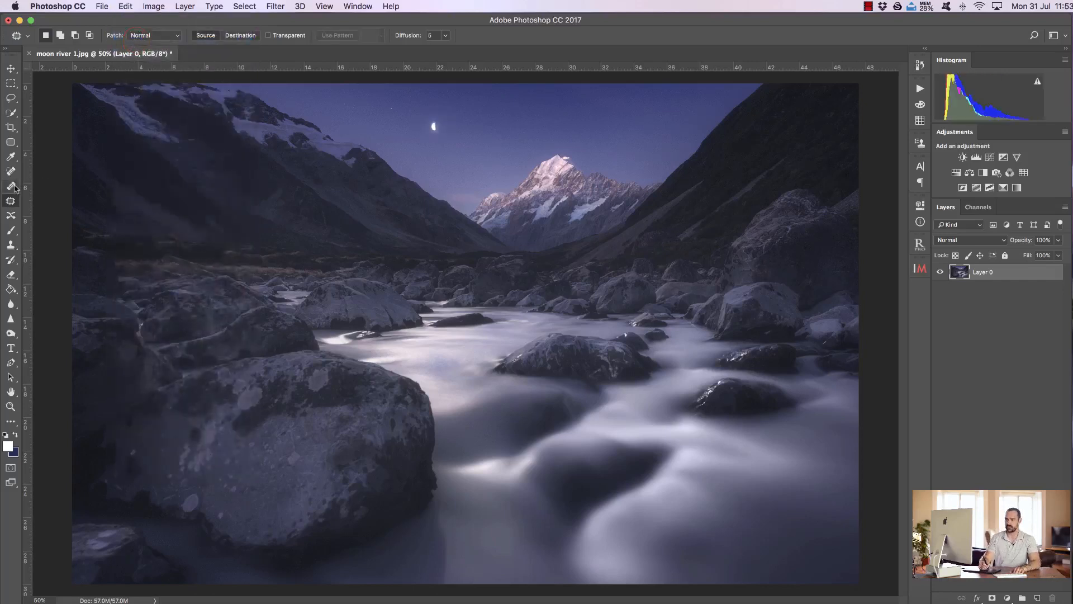
Step: Try the Healing Brush in the sky around the moon and enlarge its brush to 267 px
{"action": "left_click", "coordinate": [10, 188]}
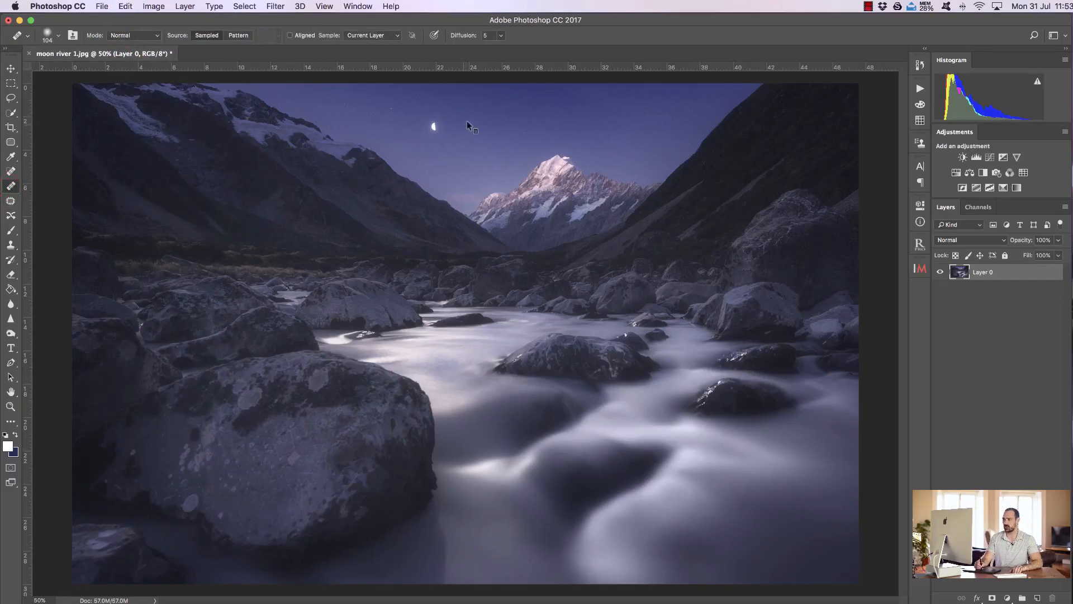
{"action": "left_click", "coordinate": [434, 128]}
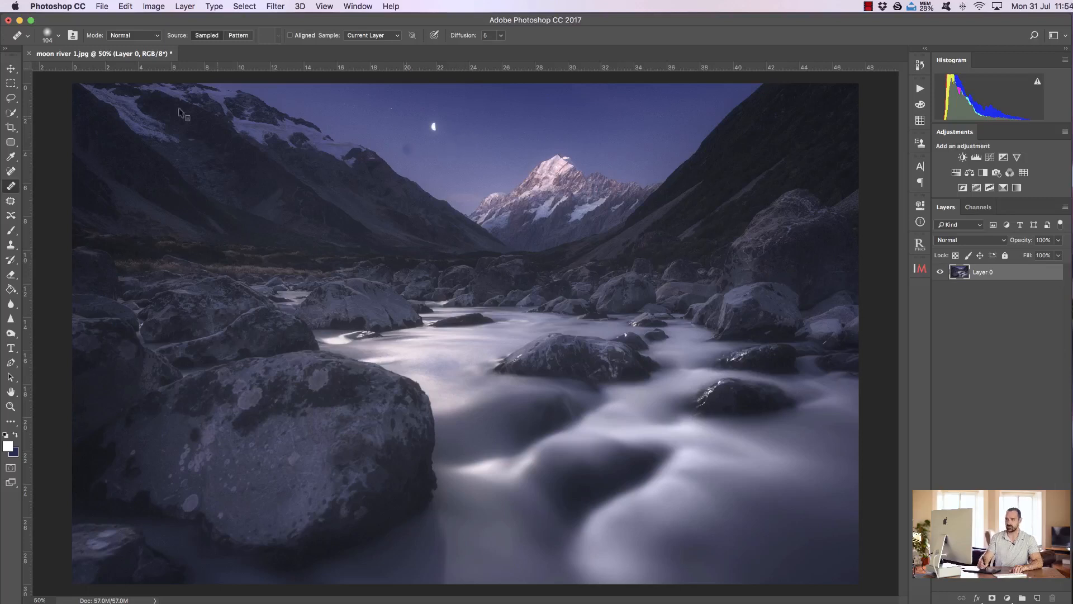
{"action": "left_click", "coordinate": [59, 36]}
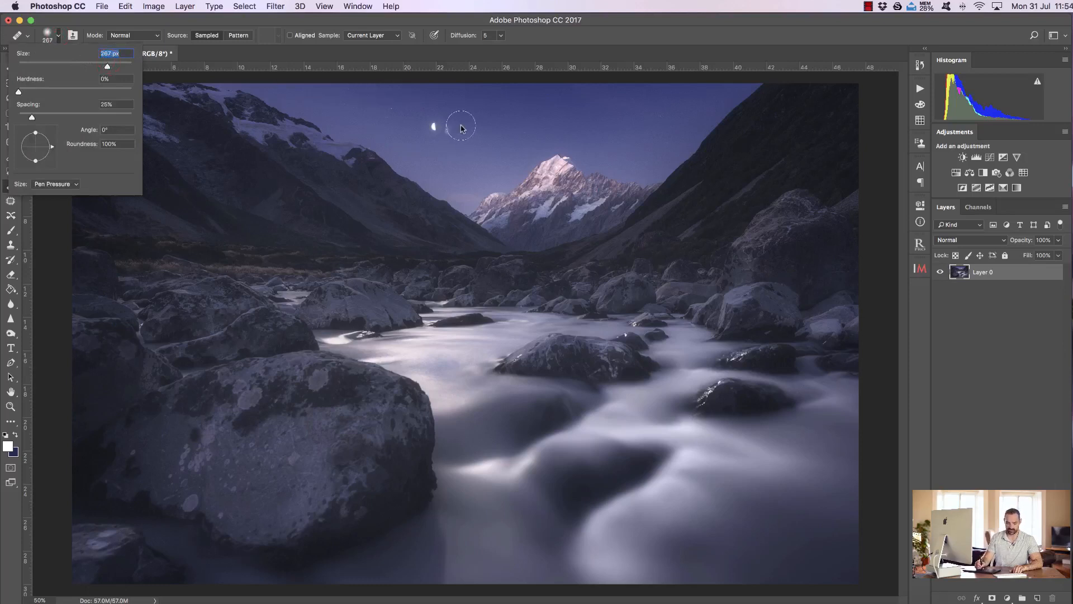
{"action": "left_click", "coordinate": [58, 38]}
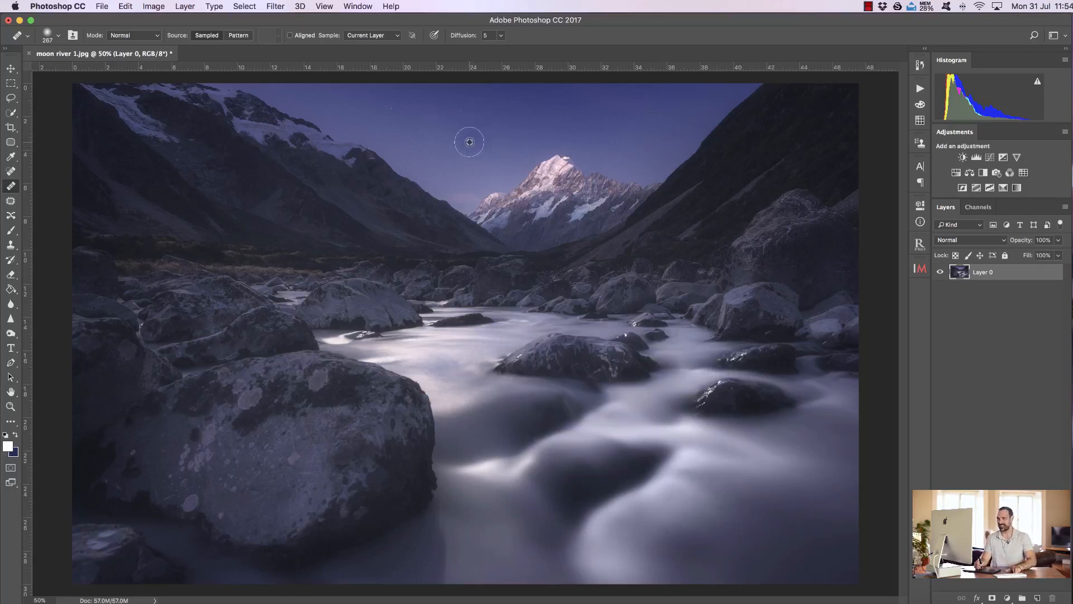
Step: Step back three times to undo the Healing Brush strokes over the moon
{"action": "key", "text": "alt+super+z"}
{"action": "key", "text": "alt+super+z"}
{"action": "key", "text": "alt+super+z"}
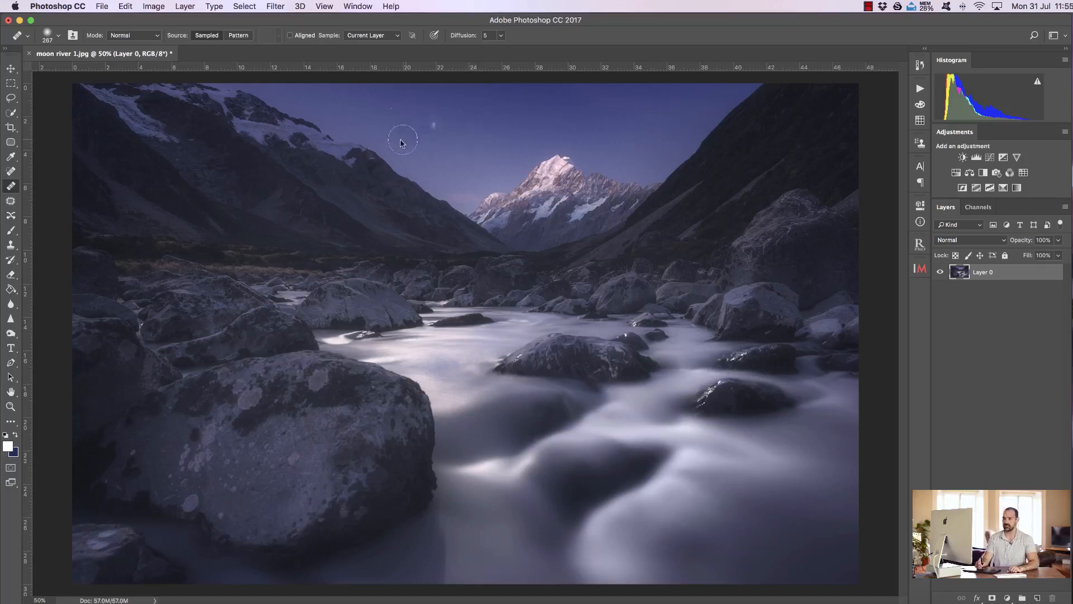
Step: Choose the Clone Stamp tool and set its brush size to 220 px
{"action": "left_click", "coordinate": [11, 246]}
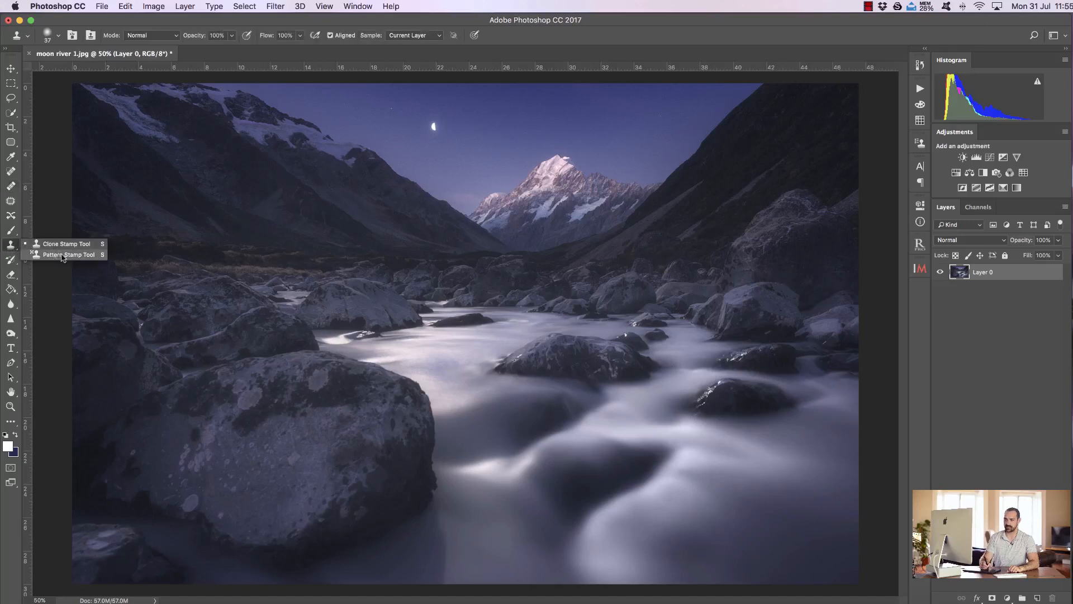
{"action": "left_click", "coordinate": [11, 248]}
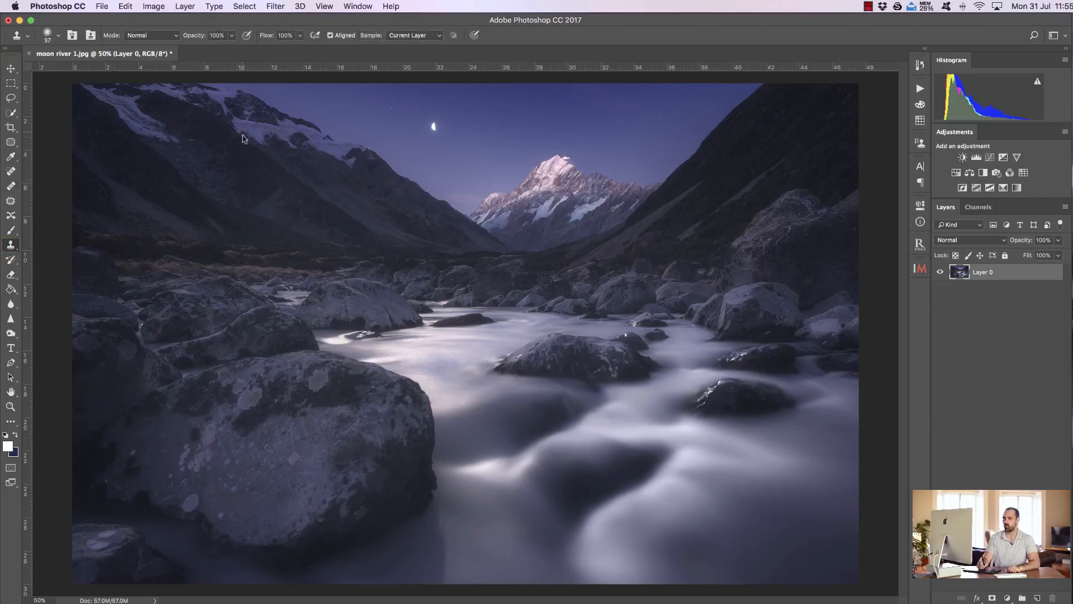
{"action": "left_click", "coordinate": [60, 37]}
{"action": "left_click_drag", "start_coordinate": [84, 71], "coordinate": [116, 71]}
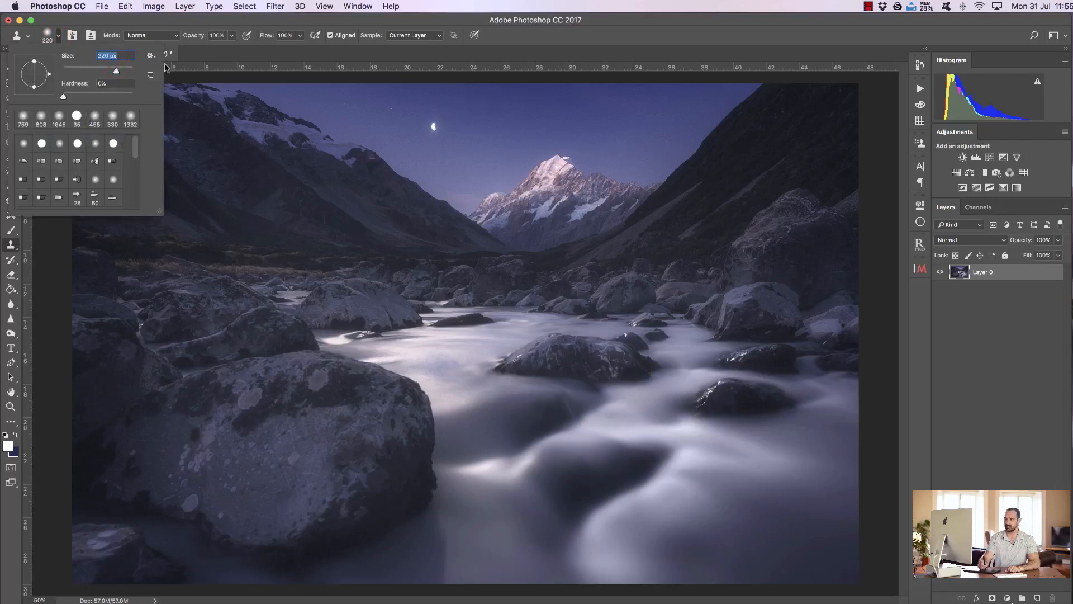
{"action": "left_click", "coordinate": [520, 39]}
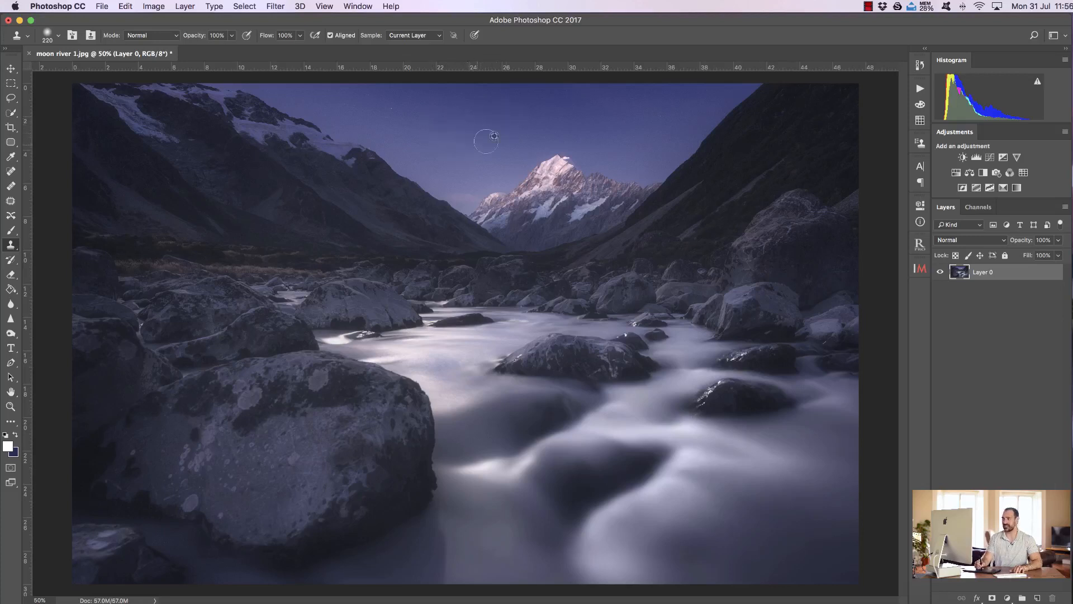
Step: Undo the last clone stroke, and try cloning sky from below the moon over it and around it
{"action": "key", "text": "super+z"}
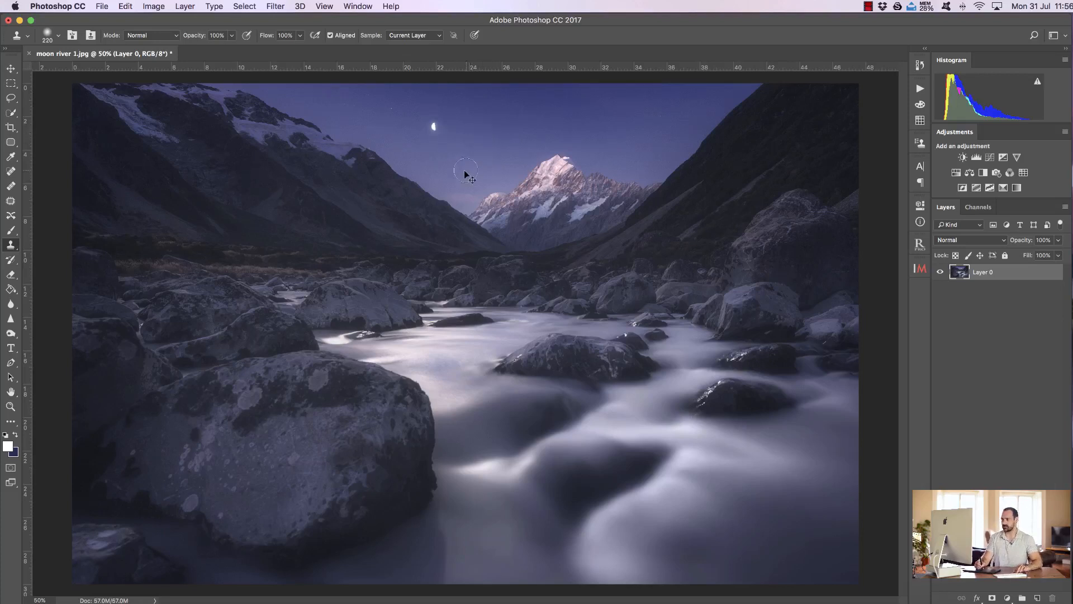
{"action": "left_click", "coordinate": [447, 170], "text": "alt"}
{"action": "left_click", "coordinate": [432, 128]}
{"action": "left_click", "coordinate": [437, 127]}
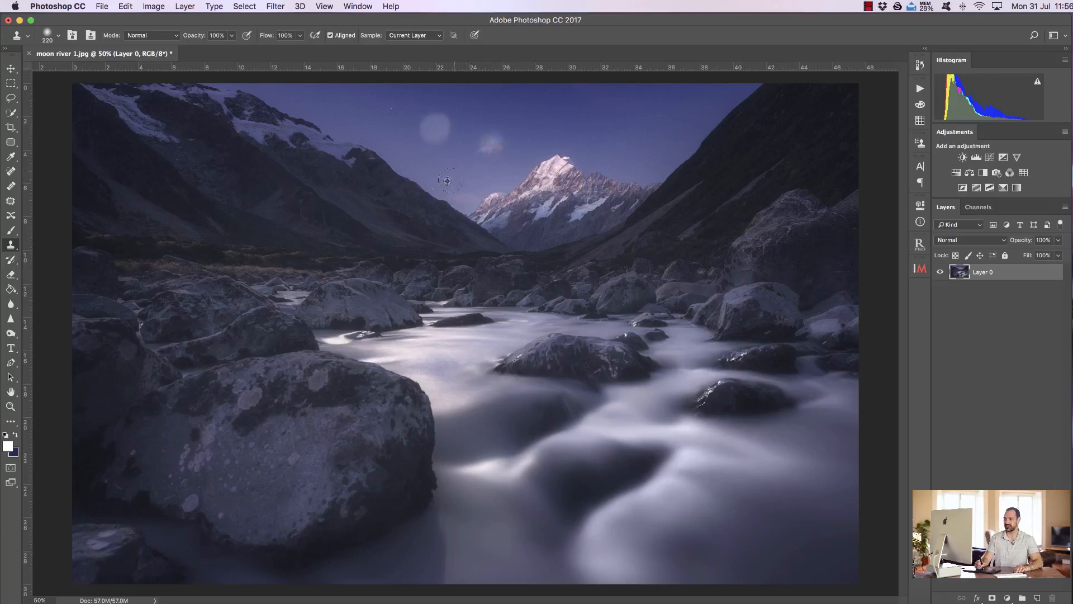
{"action": "left_click", "coordinate": [442, 135]}
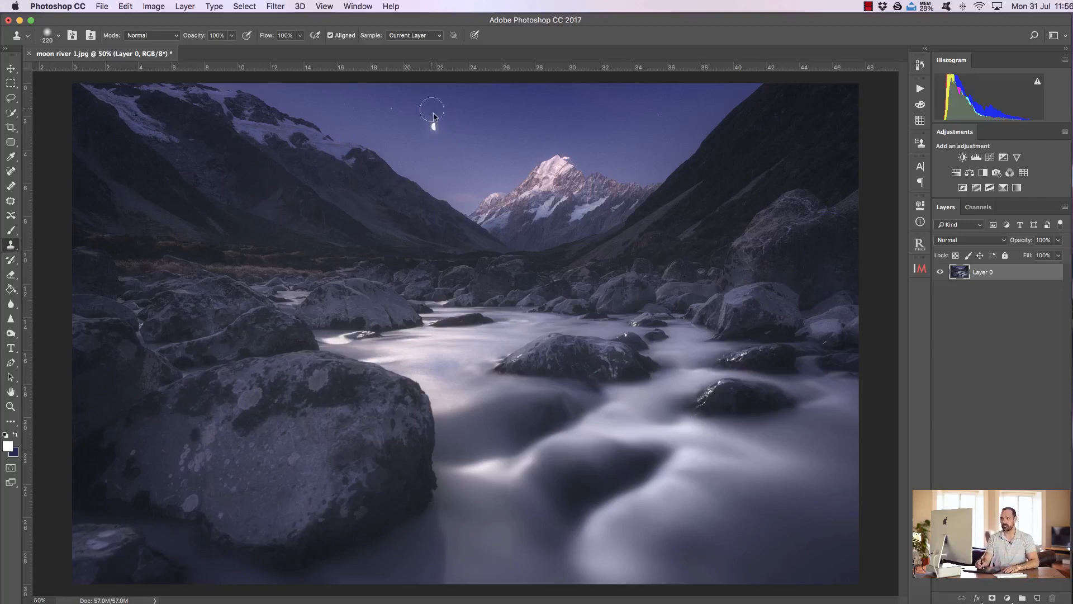
{"action": "left_click_drag", "start_coordinate": [417, 161], "coordinate": [424, 157]}
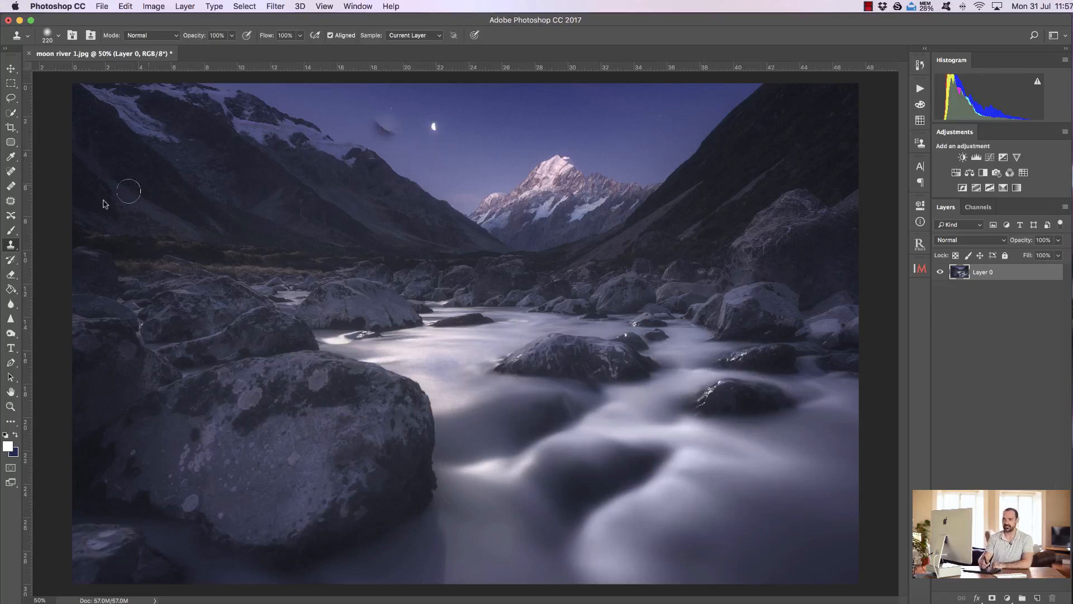
Step: Switch from the Brush tool to the Pencil tool and back to the Brush tool
{"action": "left_click", "coordinate": [10, 230]}
{"action": "right_click", "coordinate": [11, 230]}
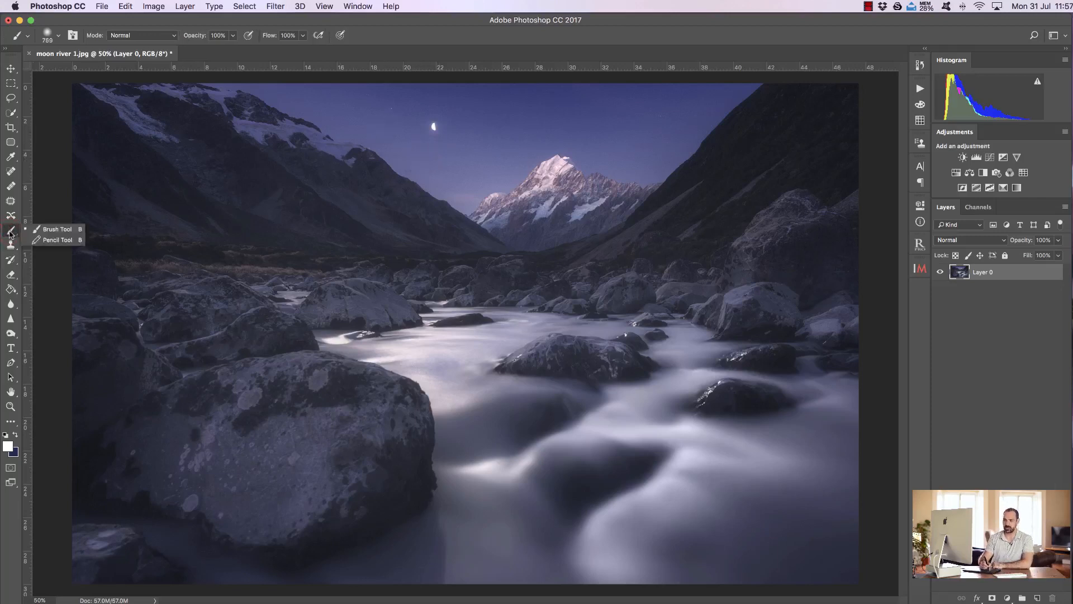
{"action": "left_click", "coordinate": [31, 235]}
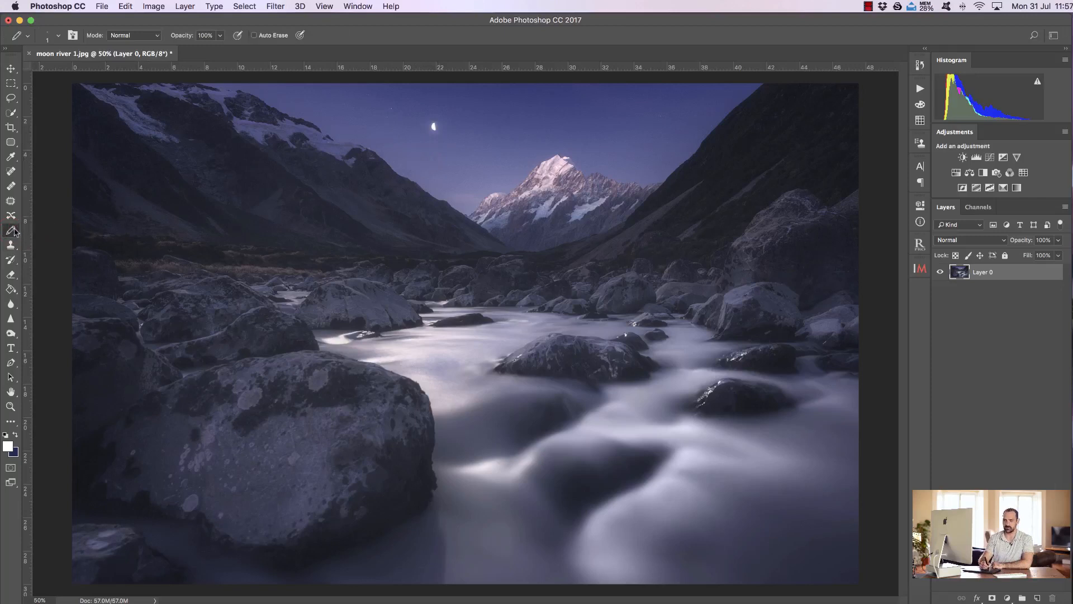
{"action": "right_click", "coordinate": [11, 231]}
{"action": "left_click", "coordinate": [44, 228]}
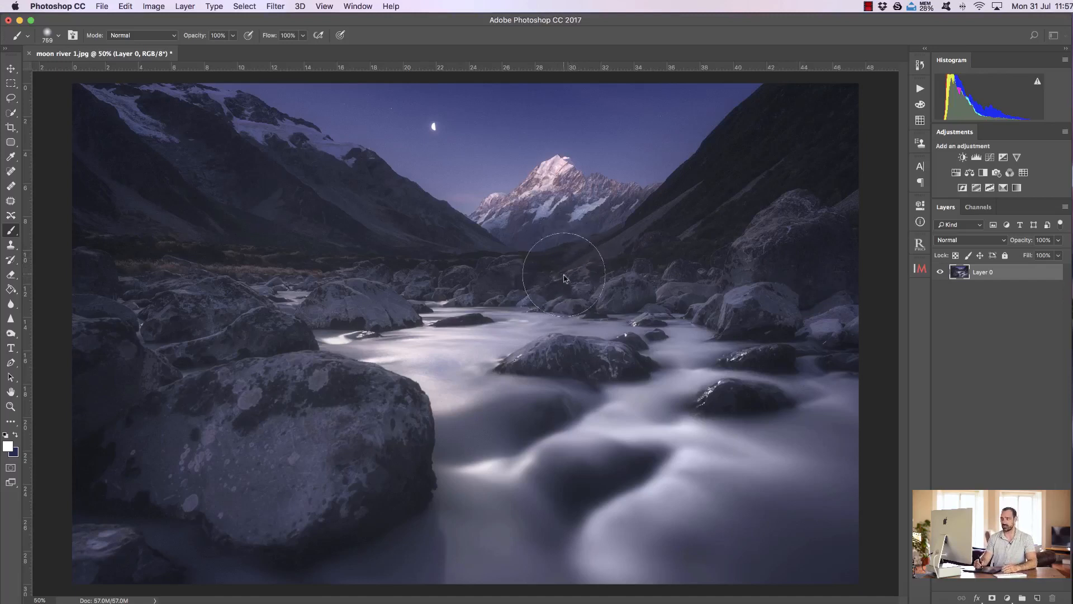
Step: Paint a broad white brush stroke across the middle of the valley and undo it
{"action": "mouse_move", "coordinate": [654, 242]}
{"action": "left_mouse_down"}
{"action": "mouse_move", "coordinate": [487, 265]}
{"action": "mouse_move", "coordinate": [291, 235]}
{"action": "mouse_move", "coordinate": [271, 326]}
{"action": "mouse_move", "coordinate": [666, 269]}
{"action": "mouse_move", "coordinate": [645, 322]}
{"action": "mouse_move", "coordinate": [312, 256]}
{"action": "mouse_move", "coordinate": [280, 323]}
{"action": "left_mouse_up"}
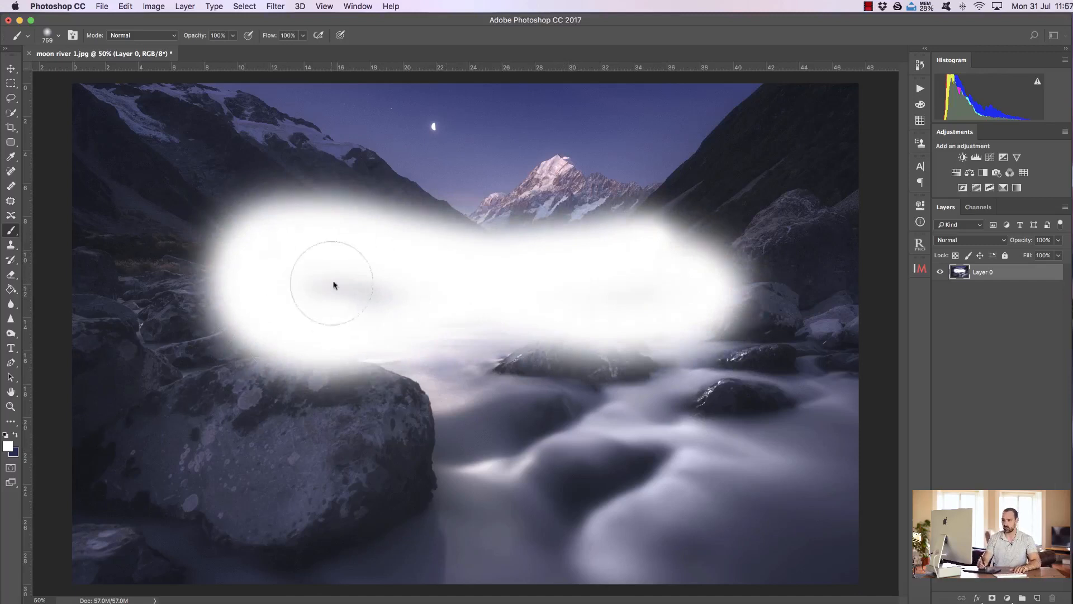
{"action": "key", "text": "super+z"}
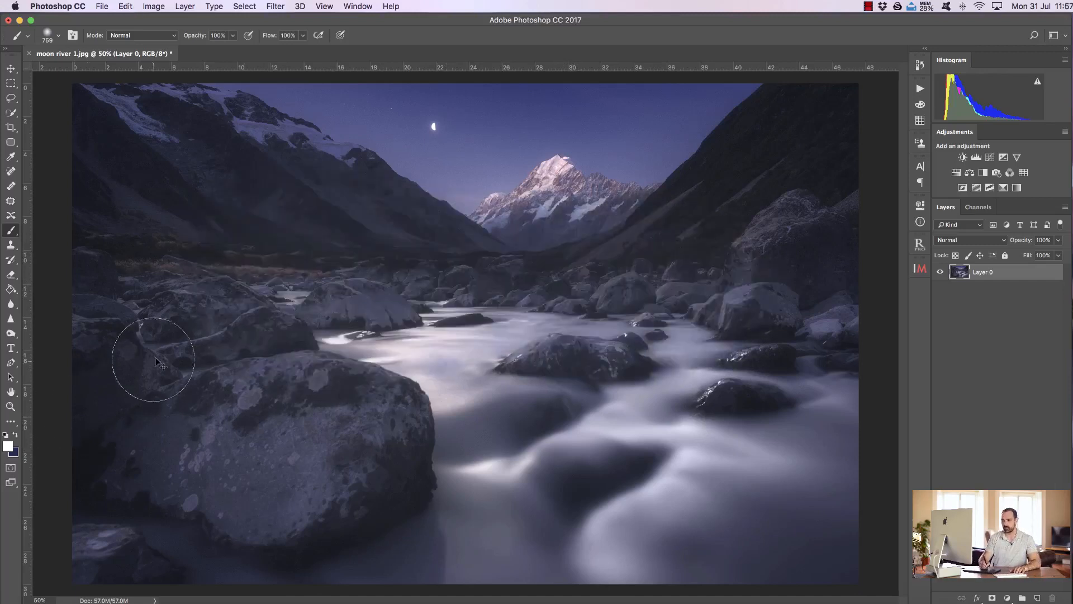
Step: Change the foreground colour to a bright red in the Color Picker
{"action": "left_click", "coordinate": [8, 446]}
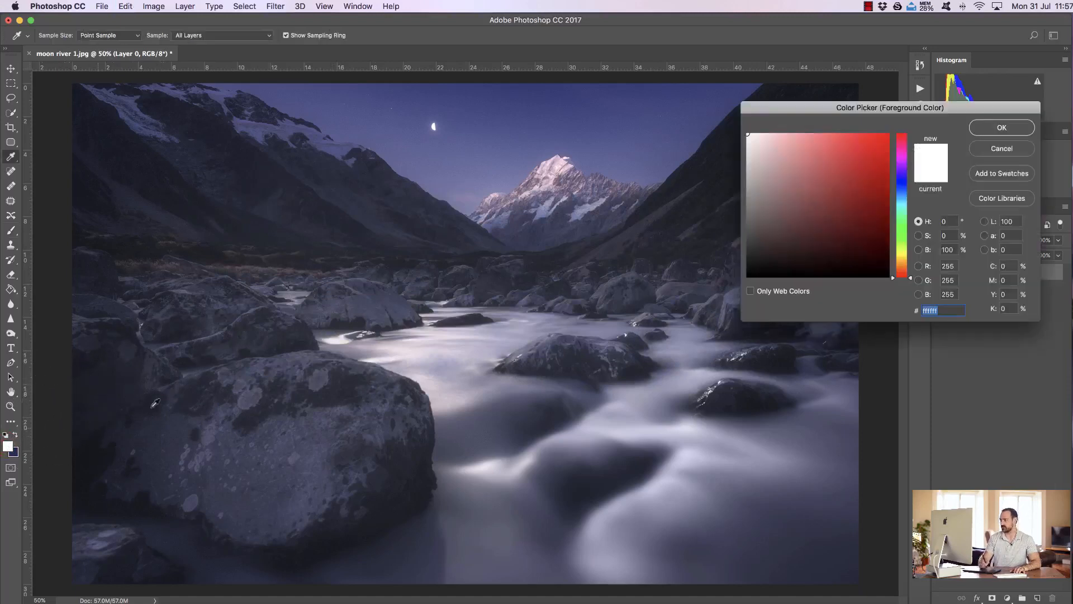
{"action": "left_click_drag", "start_coordinate": [863, 215], "coordinate": [852, 134]}
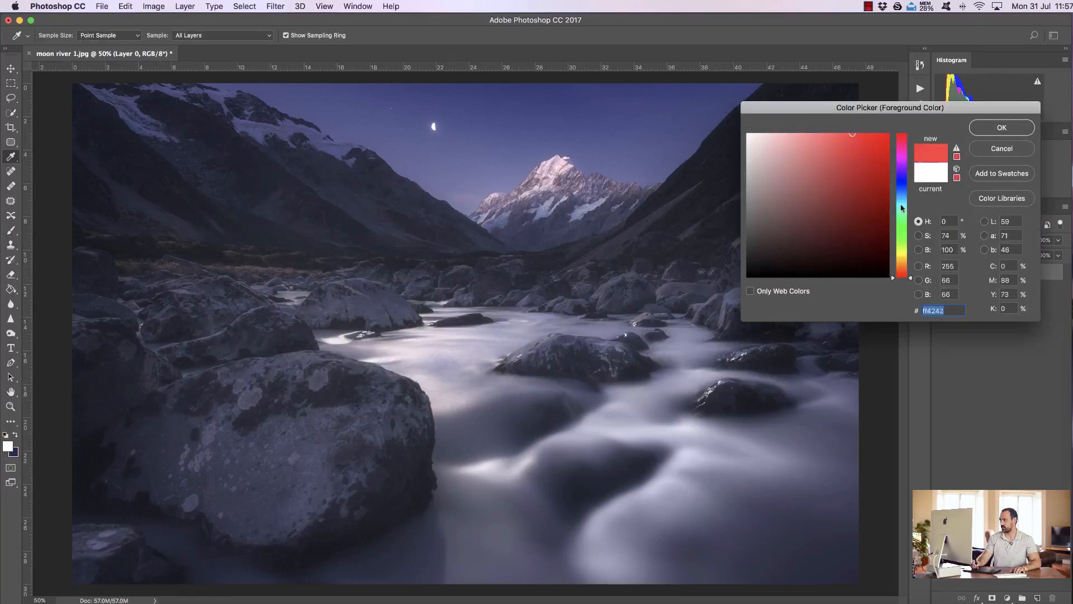
{"action": "left_click_drag", "start_coordinate": [911, 280], "coordinate": [911, 130]}
{"action": "left_click", "coordinate": [850, 145]}
{"action": "left_click", "coordinate": [855, 136]}
{"action": "left_click", "coordinate": [858, 147]}
{"action": "left_click", "coordinate": [855, 150]}
{"action": "left_click", "coordinate": [857, 141]}
{"action": "left_click", "coordinate": [1005, 128]}
Step: Paint wide red brush strokes across the mountains and valley, and undo them
{"action": "key", "text": "b"}
{"action": "left_click_drag", "start_coordinate": [313, 218], "coordinate": [715, 184]}
{"action": "mouse_move", "coordinate": [710, 226]}
{"action": "left_mouse_down"}
{"action": "mouse_move", "coordinate": [501, 224]}
{"action": "mouse_move", "coordinate": [297, 250]}
{"action": "mouse_move", "coordinate": [322, 315]}
{"action": "mouse_move", "coordinate": [723, 255]}
{"action": "mouse_move", "coordinate": [593, 299]}
{"action": "mouse_move", "coordinate": [625, 217]}
{"action": "left_mouse_up"}
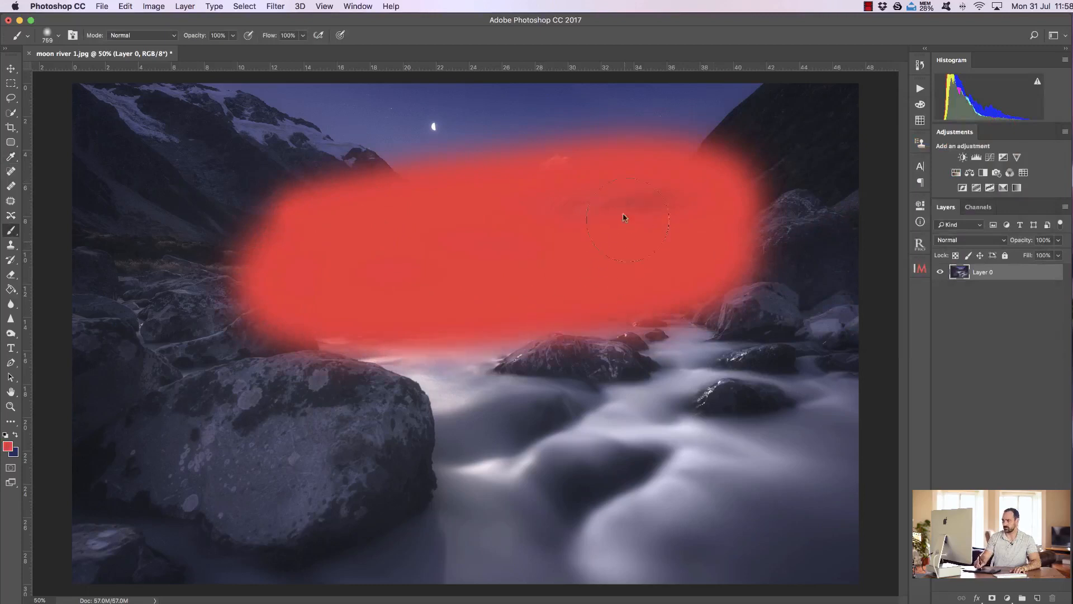
{"action": "key", "text": "super+z"}
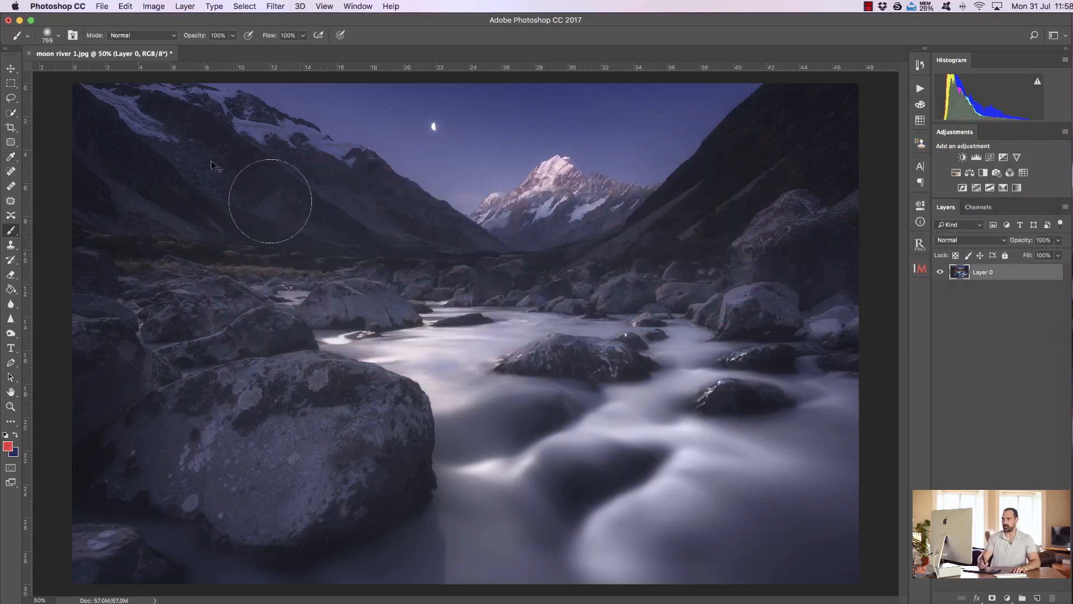
Step: Enlarge the soft brush to 1040 px and paint a red stroke across the middle of the valley
{"action": "left_click", "coordinate": [59, 37]}
{"action": "mouse_move", "coordinate": [127, 73]}
{"action": "left_mouse_down"}
{"action": "mouse_move", "coordinate": [98, 74]}
{"action": "mouse_move", "coordinate": [127, 73]}
{"action": "left_mouse_up"}
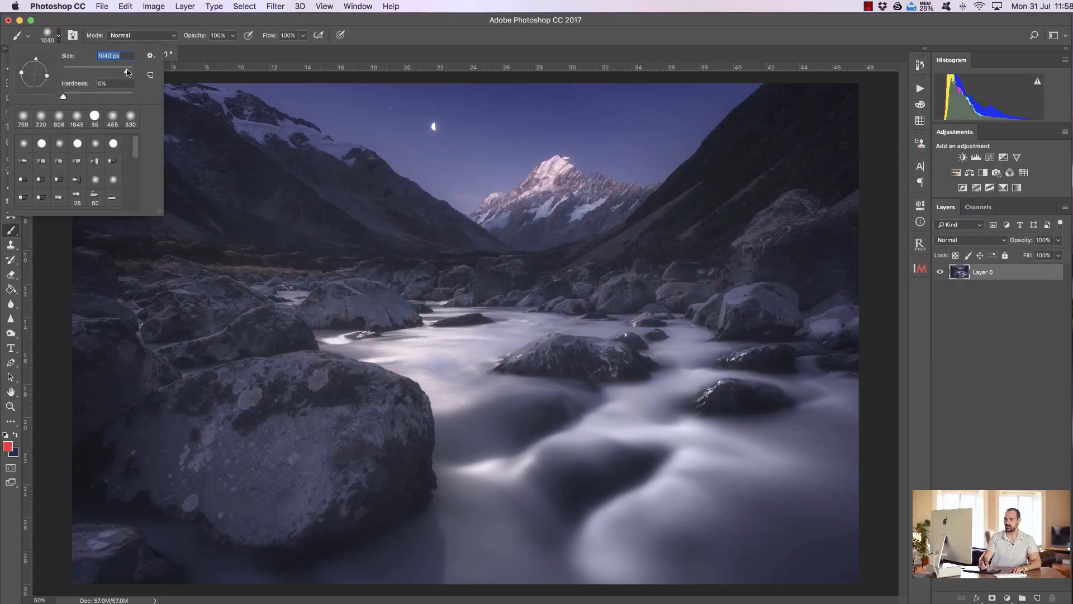
{"action": "mouse_move", "coordinate": [386, 223]}
{"action": "left_mouse_down"}
{"action": "mouse_move", "coordinate": [577, 215]}
{"action": "mouse_move", "coordinate": [675, 236]}
{"action": "mouse_move", "coordinate": [573, 263]}
{"action": "mouse_move", "coordinate": [419, 237]}
{"action": "mouse_move", "coordinate": [325, 264]}
{"action": "mouse_move", "coordinate": [443, 288]}
{"action": "mouse_move", "coordinate": [612, 265]}
{"action": "mouse_move", "coordinate": [649, 279]}
{"action": "mouse_move", "coordinate": [329, 259]}
{"action": "mouse_move", "coordinate": [457, 228]}
{"action": "mouse_move", "coordinate": [603, 228]}
{"action": "left_mouse_up"}
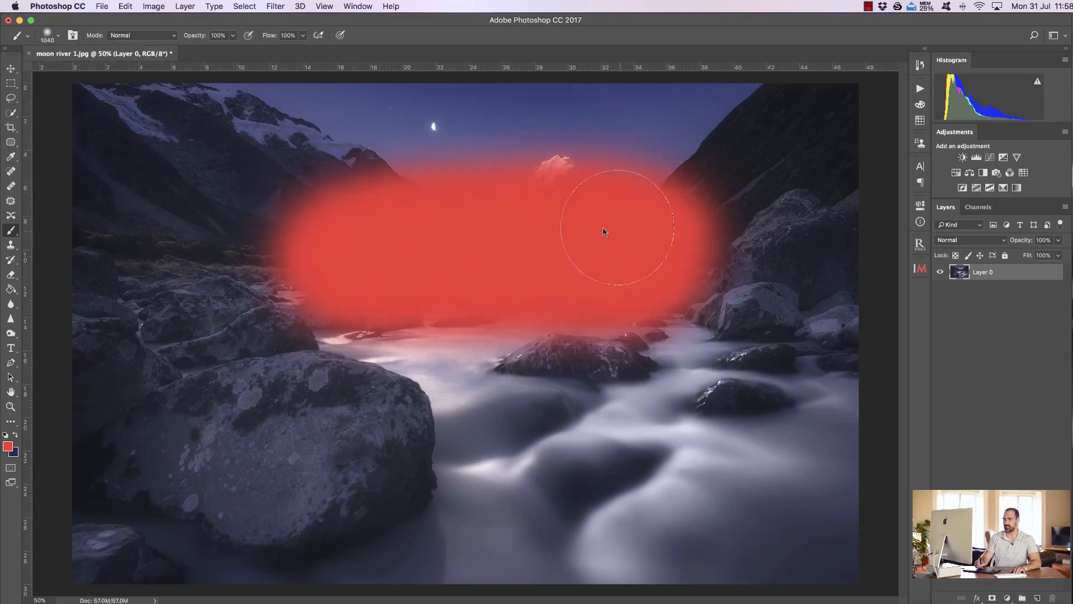
Step: Set the brush hardness to 100%
{"action": "left_click", "coordinate": [60, 35]}
{"action": "left_click_drag", "start_coordinate": [62, 97], "coordinate": [131, 96]}
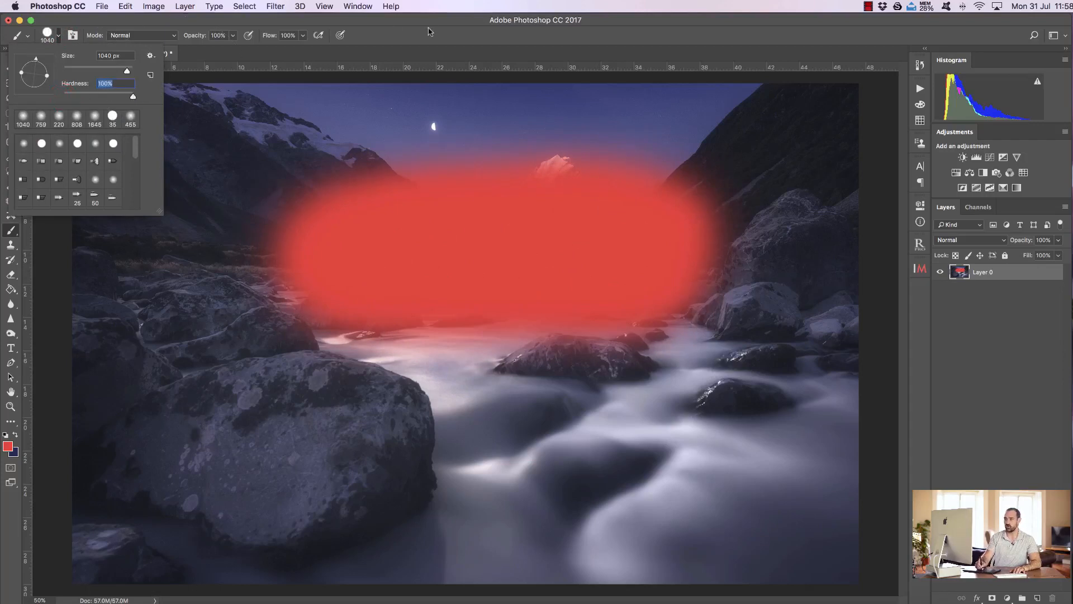
Step: Paint hard-edged red brush strokes across the large boulder and lower river at 100% hardness, and undo them
{"action": "key", "text": "Return"}
{"action": "mouse_move", "coordinate": [335, 408]}
{"action": "left_mouse_down"}
{"action": "mouse_move", "coordinate": [508, 420]}
{"action": "mouse_move", "coordinate": [724, 423]}
{"action": "mouse_move", "coordinate": [736, 451]}
{"action": "mouse_move", "coordinate": [410, 437]}
{"action": "left_mouse_up"}
{"action": "mouse_move", "coordinate": [249, 470]}
{"action": "left_mouse_down"}
{"action": "mouse_move", "coordinate": [722, 465]}
{"action": "mouse_move", "coordinate": [744, 449]}
{"action": "left_mouse_up"}
{"action": "key", "text": "super+z"}
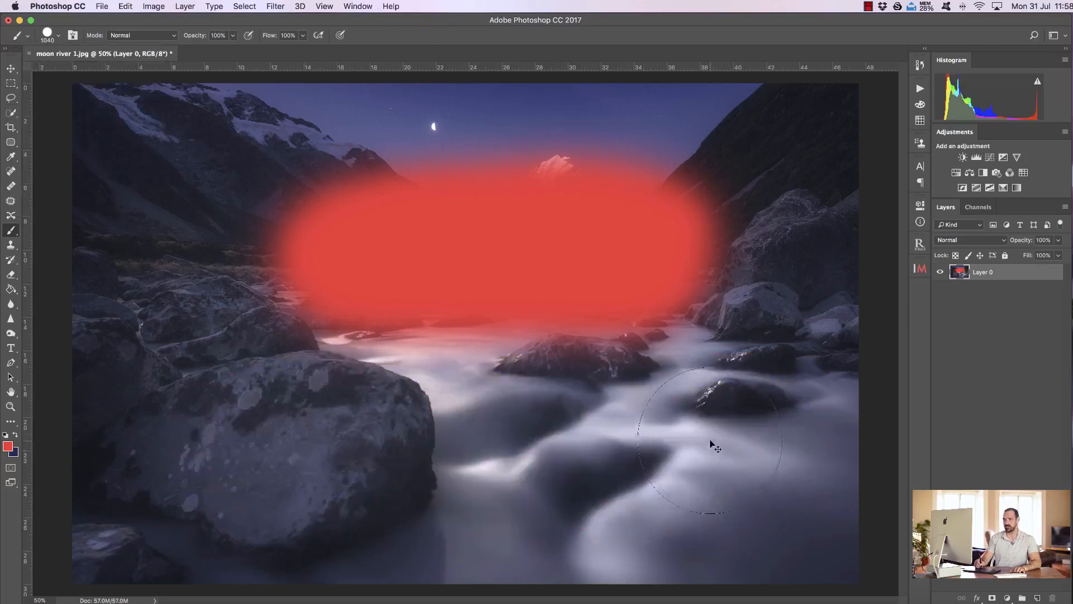
Step: Set the brush hardness to 0%
{"action": "left_click", "coordinate": [58, 37]}
{"action": "left_click_drag", "start_coordinate": [92, 93], "coordinate": [67, 96]}
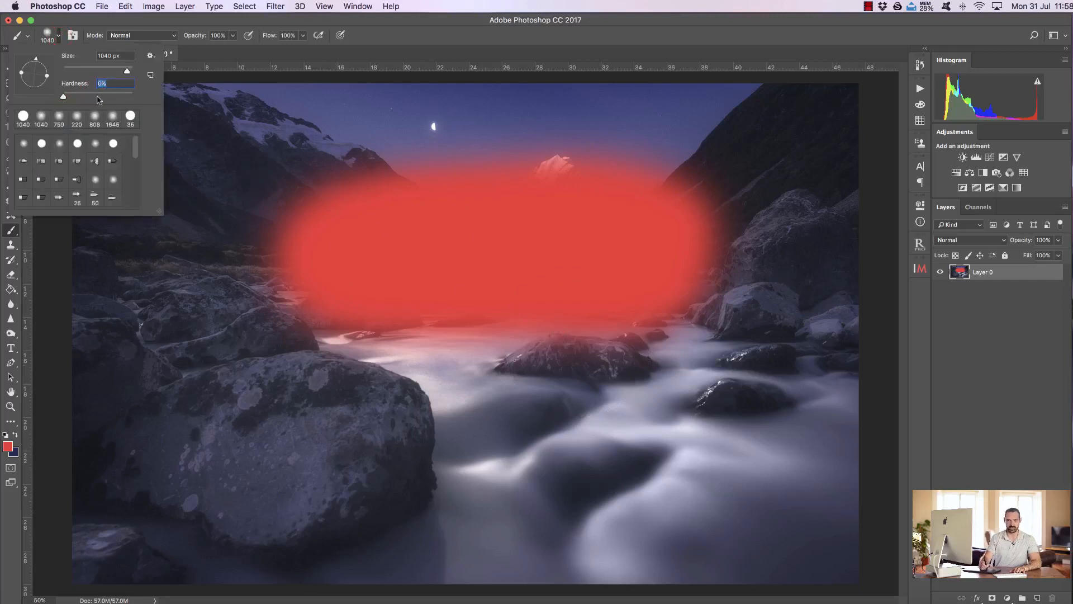
{"action": "left_click", "coordinate": [58, 35]}
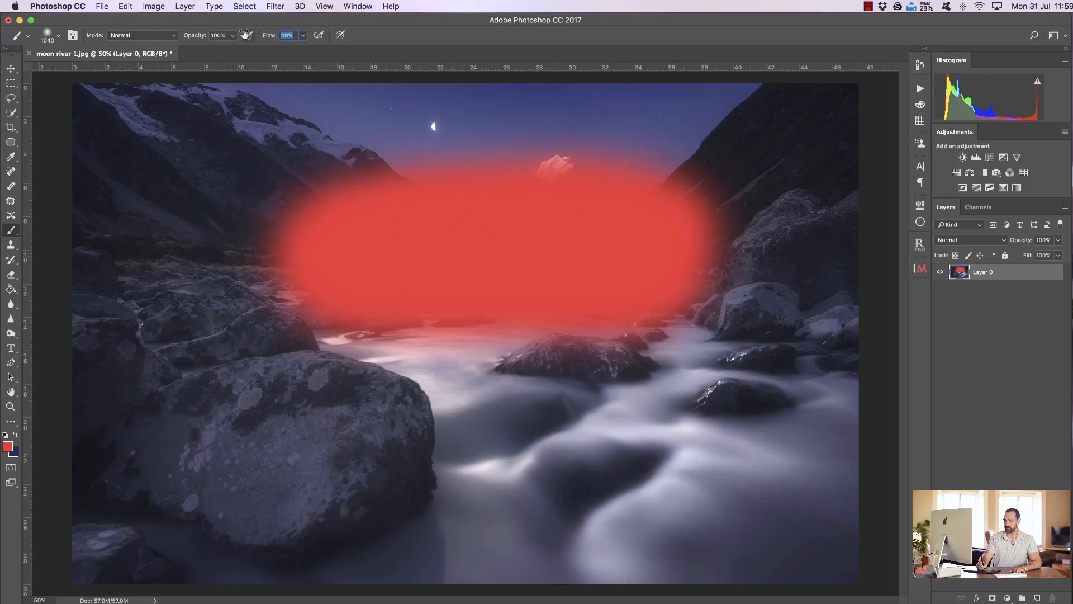
Step: Paint overlapping soft red strokes across the boulder and lower river at 51% flow, and undo them
{"action": "mouse_move", "coordinate": [189, 453]}
{"action": "left_mouse_down"}
{"action": "mouse_move", "coordinate": [237, 466]}
{"action": "mouse_move", "coordinate": [794, 483]}
{"action": "left_mouse_up"}
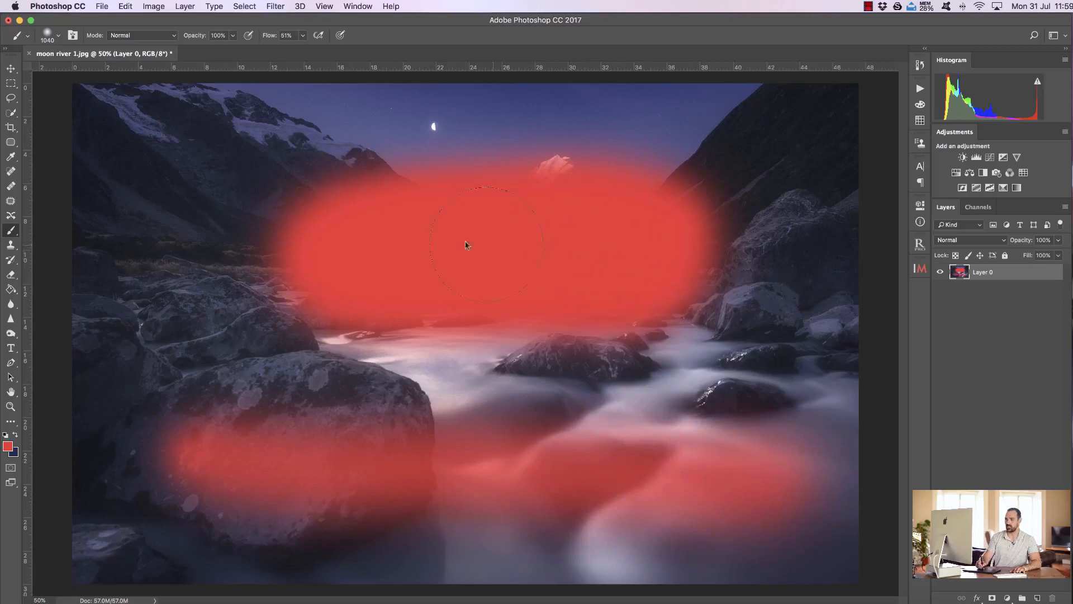
{"action": "mouse_move", "coordinate": [168, 443]}
{"action": "left_mouse_down"}
{"action": "mouse_move", "coordinate": [170, 464]}
{"action": "mouse_move", "coordinate": [788, 464]}
{"action": "left_mouse_up"}
{"action": "mouse_move", "coordinate": [207, 470]}
{"action": "left_mouse_down"}
{"action": "mouse_move", "coordinate": [551, 455]}
{"action": "mouse_move", "coordinate": [739, 467]}
{"action": "left_mouse_up"}
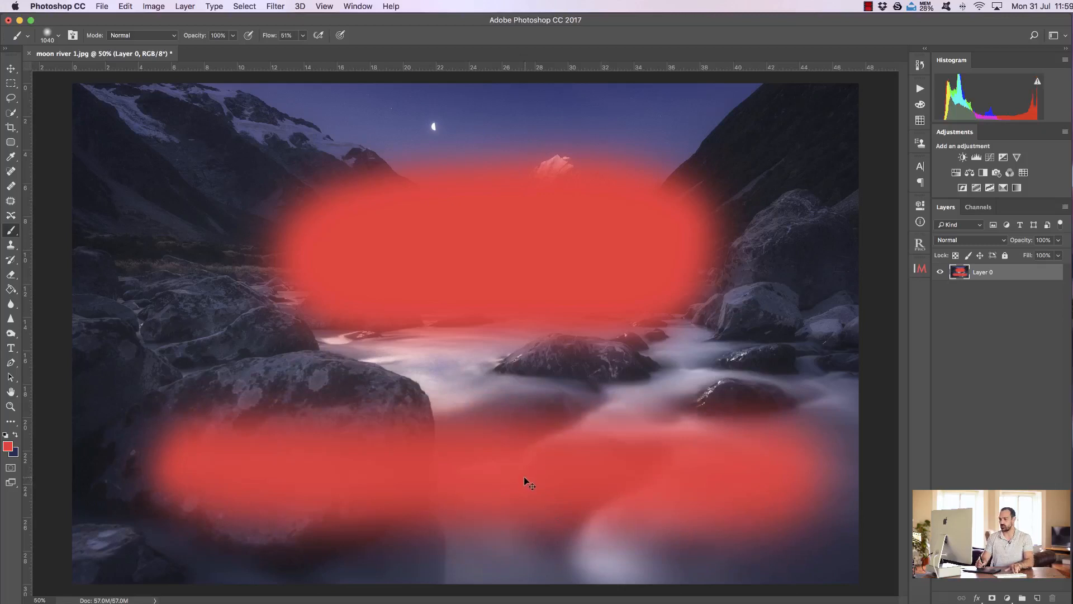
{"action": "key", "text": "super+z"}
{"action": "key", "text": "super+alt+z"}
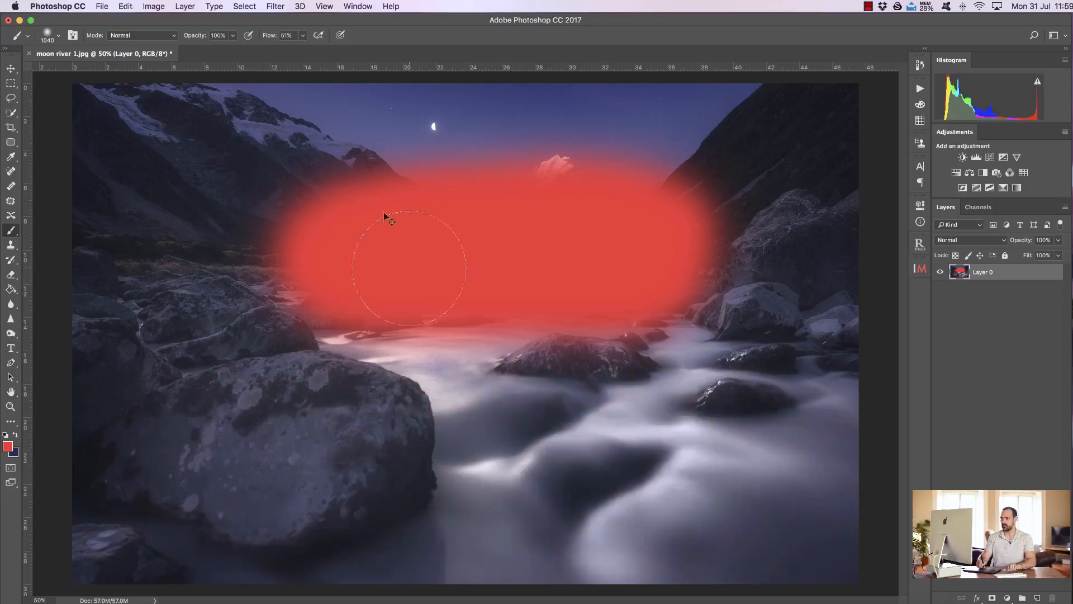
Step: Set the brush flow to 100%, paint a red stroke across the boulder and lower river, and undo it
{"action": "left_click", "coordinate": [304, 35]}
{"action": "left_click_drag", "start_coordinate": [310, 50], "coordinate": [374, 44]}
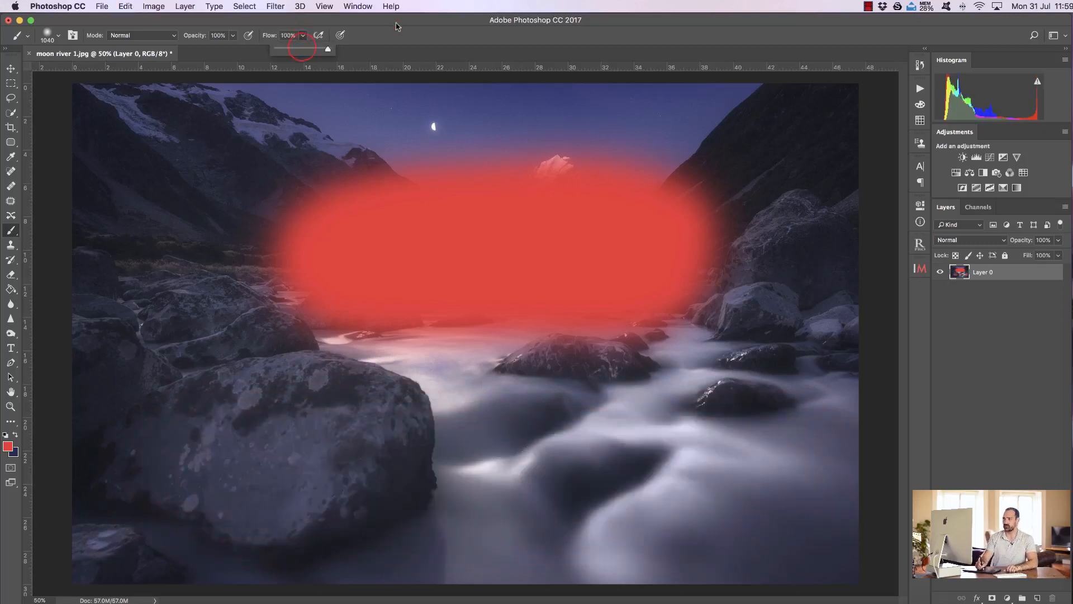
{"action": "mouse_move", "coordinate": [214, 455]}
{"action": "left_mouse_down"}
{"action": "mouse_move", "coordinate": [481, 472]}
{"action": "mouse_move", "coordinate": [460, 469]}
{"action": "left_mouse_up"}
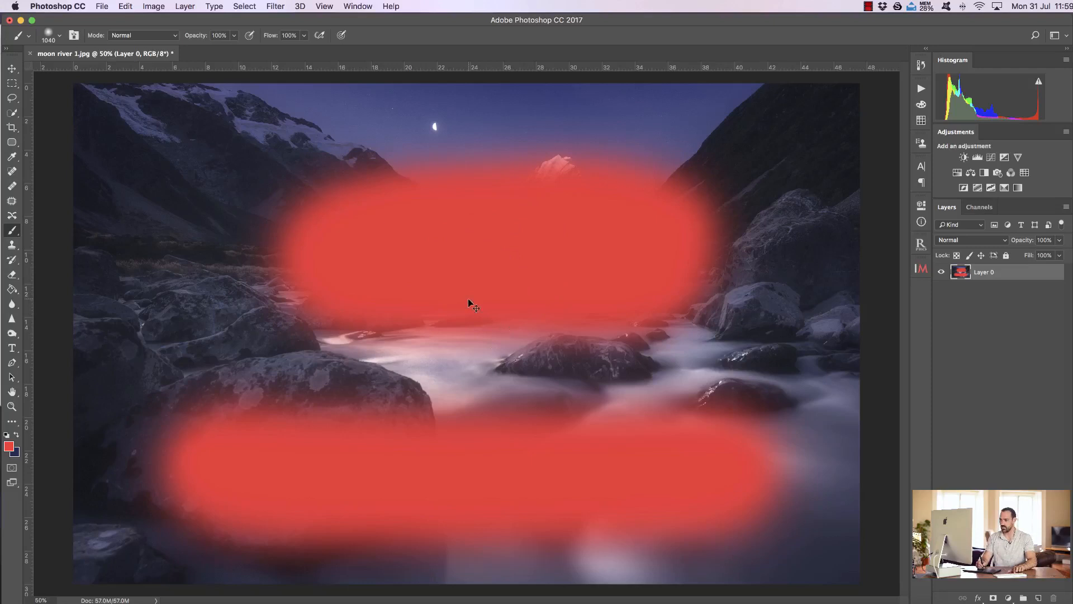
{"action": "key", "text": "super+alt+z"}
Step: Lower the brush flow to 52%, paint back and forth in red across the boulder and lower river, and undo it
{"action": "left_click_drag", "start_coordinate": [280, 35], "coordinate": [269, 39]}
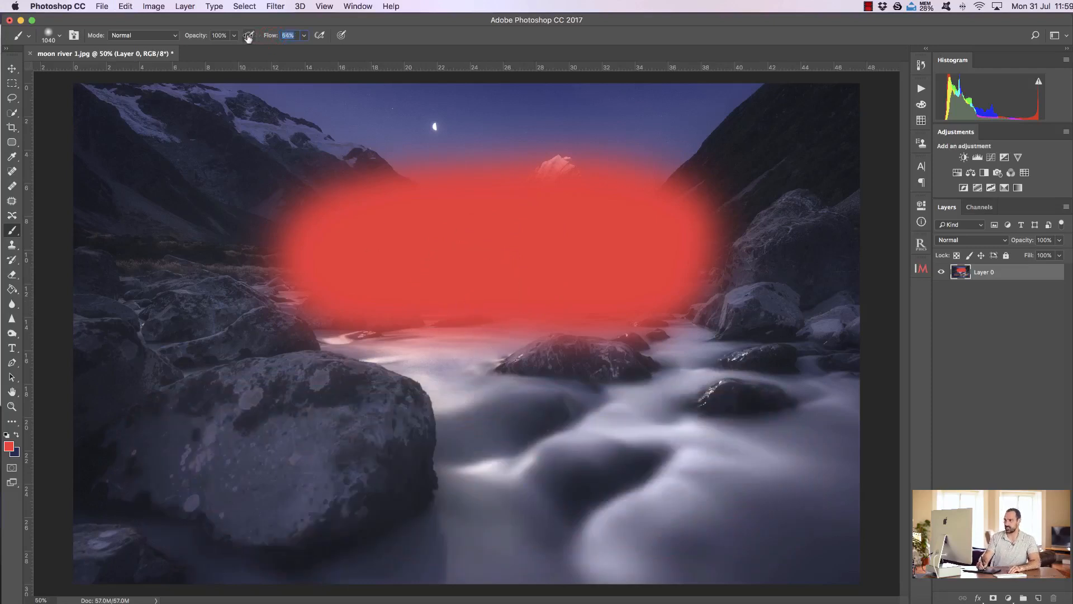
{"action": "left_click_drag", "start_coordinate": [246, 38], "coordinate": [241, 37]}
{"action": "mouse_move", "coordinate": [254, 447]}
{"action": "left_mouse_down"}
{"action": "mouse_move", "coordinate": [367, 484]}
{"action": "mouse_move", "coordinate": [890, 471]}
{"action": "mouse_move", "coordinate": [553, 449]}
{"action": "mouse_move", "coordinate": [217, 455]}
{"action": "mouse_move", "coordinate": [490, 475]}
{"action": "mouse_move", "coordinate": [704, 477]}
{"action": "mouse_move", "coordinate": [733, 464]}
{"action": "mouse_move", "coordinate": [502, 450]}
{"action": "mouse_move", "coordinate": [266, 457]}
{"action": "mouse_move", "coordinate": [234, 469]}
{"action": "mouse_move", "coordinate": [467, 477]}
{"action": "left_mouse_up"}
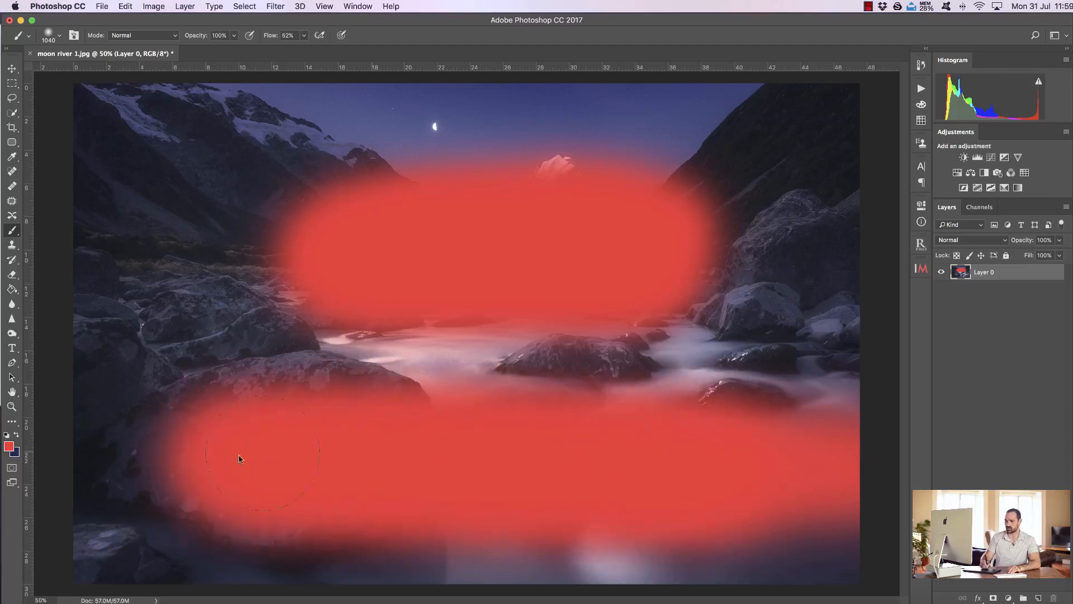
{"action": "key", "text": "super+z"}
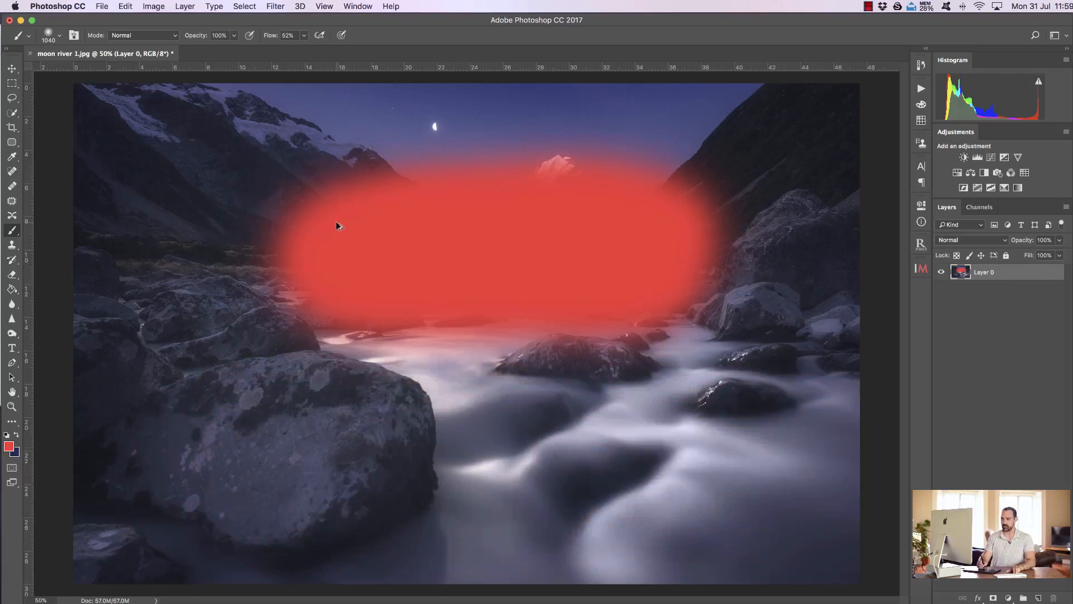
Step: Undo the red stroke across the middle of the valley and set the brush to 100% flow and 50% opacity
{"action": "key", "text": "super+z"}
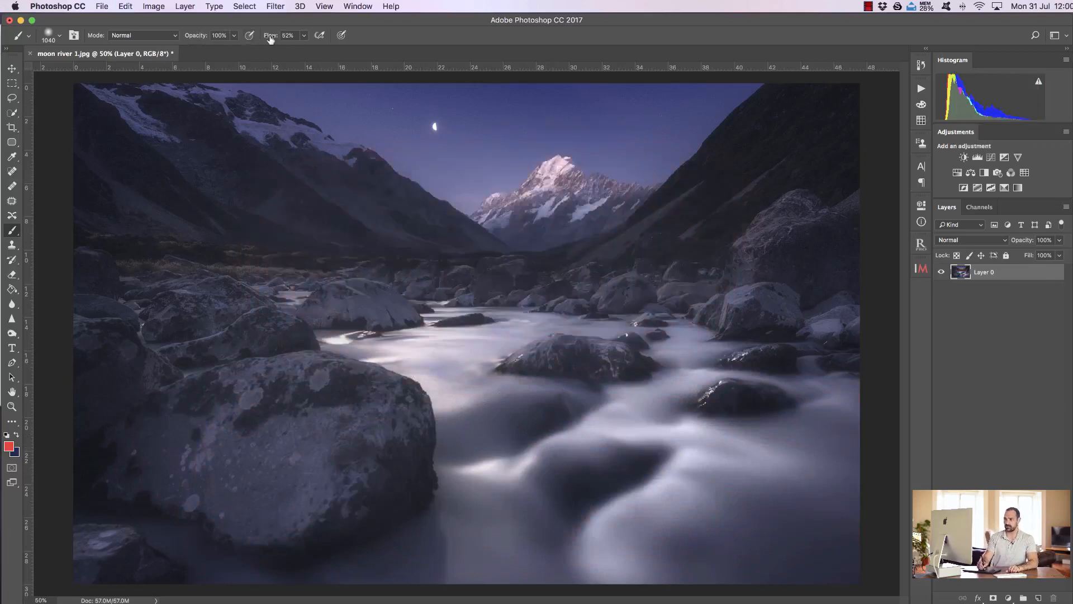
{"action": "type", "text": "100"}
{"action": "key", "text": "Return"}
{"action": "left_click_drag", "start_coordinate": [267, 35], "coordinate": [306, 36]}
Step: Paint red over the valley at 50% opacity, add a stroke across the lower river at 52% flow, and undo both
{"action": "mouse_move", "coordinate": [176, 274]}
{"action": "left_mouse_down"}
{"action": "mouse_move", "coordinate": [442, 262]}
{"action": "mouse_move", "coordinate": [759, 290]}
{"action": "mouse_move", "coordinate": [599, 280]}
{"action": "mouse_move", "coordinate": [203, 323]}
{"action": "left_mouse_up"}
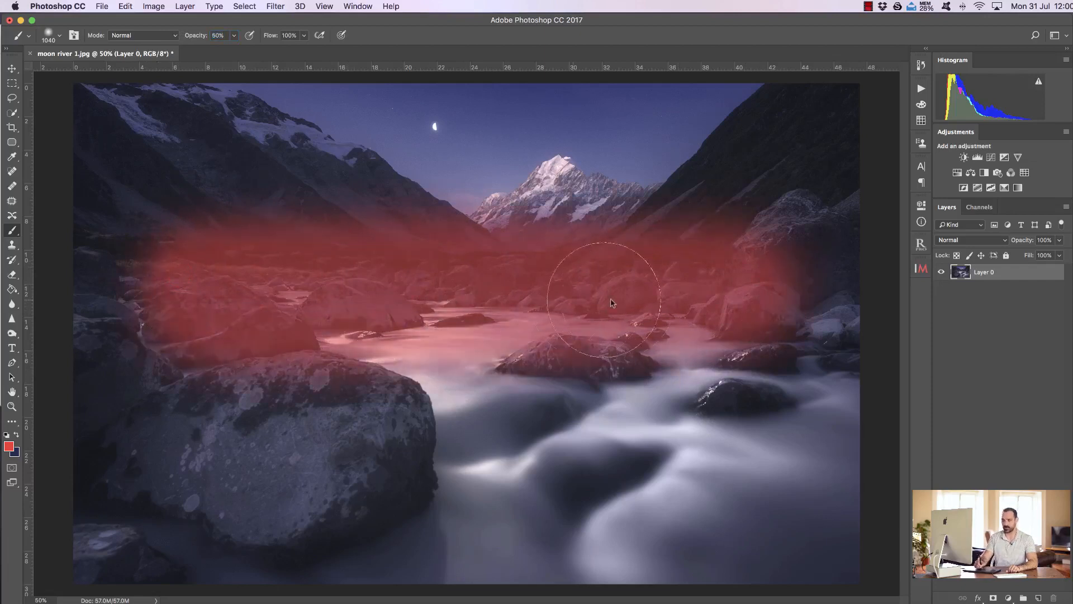
{"action": "mouse_move", "coordinate": [555, 322]}
{"action": "left_mouse_down"}
{"action": "mouse_move", "coordinate": [306, 290]}
{"action": "mouse_move", "coordinate": [265, 296]}
{"action": "mouse_move", "coordinate": [688, 289]}
{"action": "mouse_move", "coordinate": [381, 293]}
{"action": "mouse_move", "coordinate": [696, 298]}
{"action": "mouse_move", "coordinate": [277, 296]}
{"action": "mouse_move", "coordinate": [675, 303]}
{"action": "mouse_move", "coordinate": [358, 290]}
{"action": "mouse_move", "coordinate": [250, 305]}
{"action": "mouse_move", "coordinate": [700, 301]}
{"action": "mouse_move", "coordinate": [230, 303]}
{"action": "mouse_move", "coordinate": [661, 299]}
{"action": "mouse_move", "coordinate": [507, 290]}
{"action": "mouse_move", "coordinate": [265, 299]}
{"action": "mouse_move", "coordinate": [276, 335]}
{"action": "mouse_move", "coordinate": [529, 331]}
{"action": "mouse_move", "coordinate": [610, 289]}
{"action": "mouse_move", "coordinate": [406, 266]}
{"action": "mouse_move", "coordinate": [458, 300]}
{"action": "left_mouse_up"}
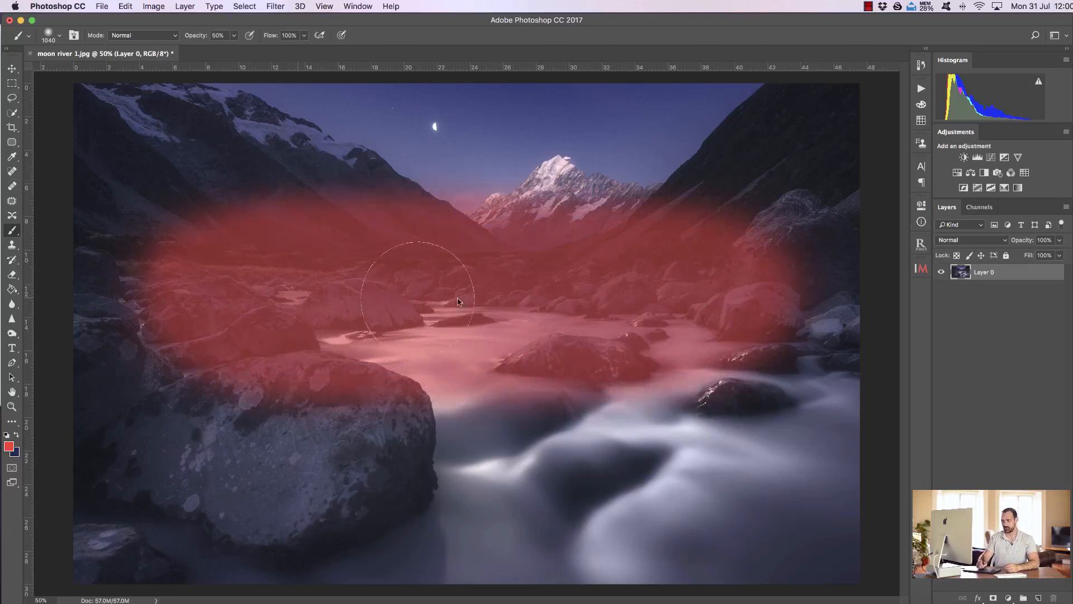
{"action": "left_click", "coordinate": [304, 36]}
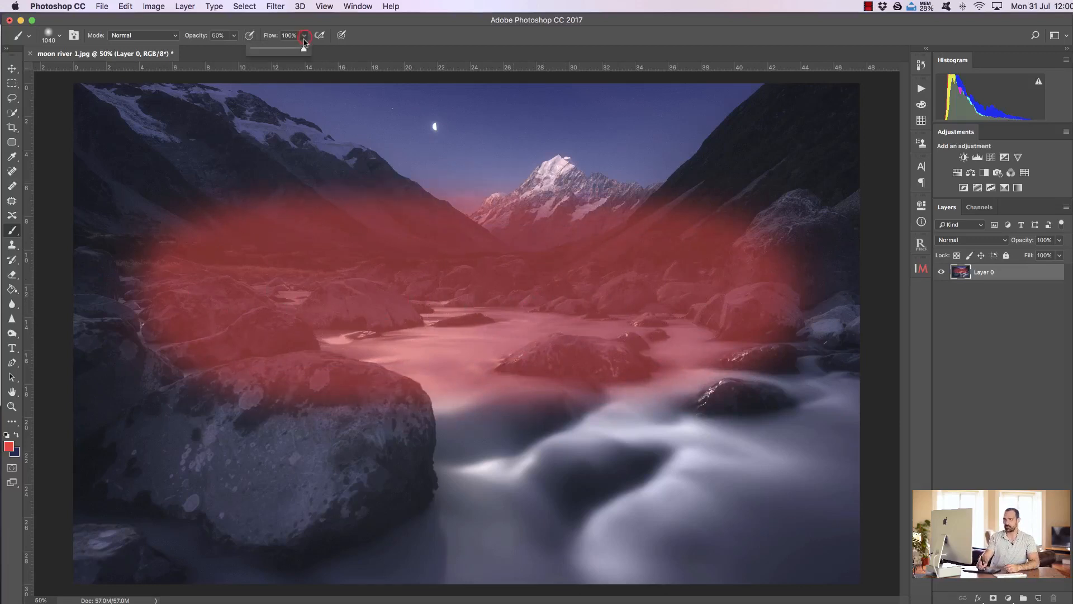
{"action": "left_click_drag", "start_coordinate": [302, 51], "coordinate": [292, 53]}
{"action": "mouse_move", "coordinate": [288, 503]}
{"action": "left_mouse_down"}
{"action": "mouse_move", "coordinate": [368, 520]}
{"action": "mouse_move", "coordinate": [742, 514]}
{"action": "mouse_move", "coordinate": [252, 507]}
{"action": "mouse_move", "coordinate": [343, 512]}
{"action": "mouse_move", "coordinate": [665, 507]}
{"action": "mouse_move", "coordinate": [235, 494]}
{"action": "mouse_move", "coordinate": [296, 515]}
{"action": "mouse_move", "coordinate": [685, 511]}
{"action": "mouse_move", "coordinate": [277, 494]}
{"action": "mouse_move", "coordinate": [659, 515]}
{"action": "mouse_move", "coordinate": [346, 520]}
{"action": "mouse_move", "coordinate": [253, 510]}
{"action": "mouse_move", "coordinate": [682, 512]}
{"action": "left_mouse_up"}
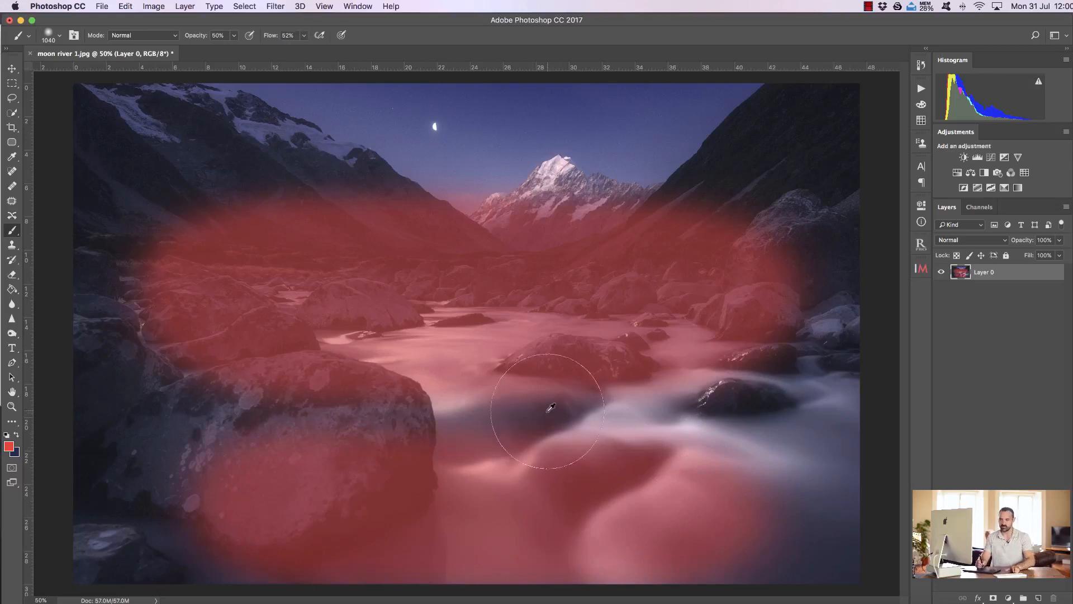
{"action": "key", "text": "super+z"}
{"action": "key", "text": "super+z"}
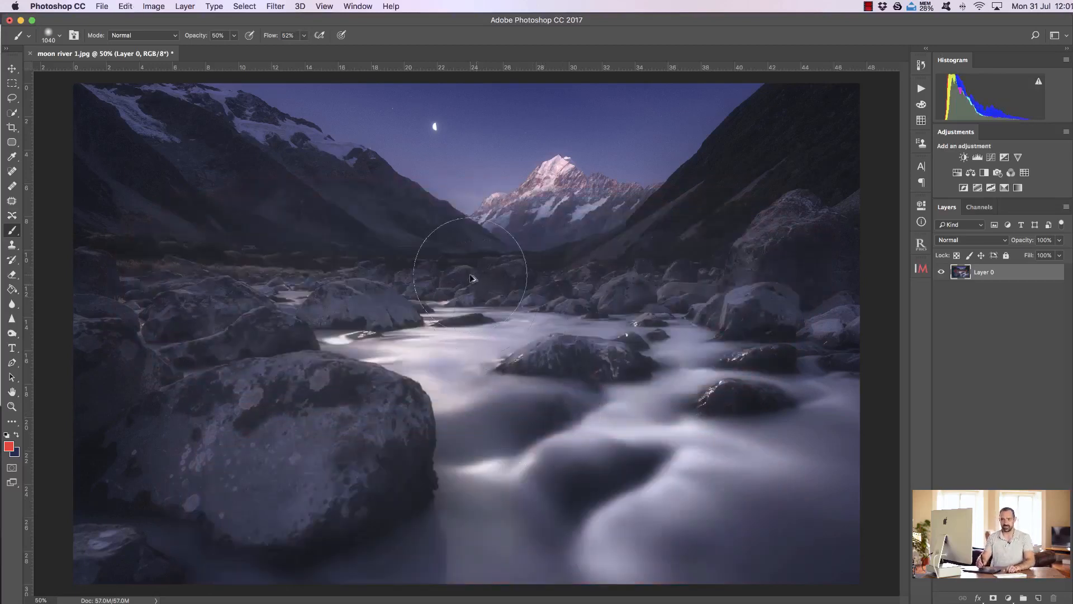
Step: Set the brush flow to 100%, paint one red stroke across the valley at 50% opacity, and undo it
{"action": "left_click_drag", "start_coordinate": [267, 40], "coordinate": [293, 41]}
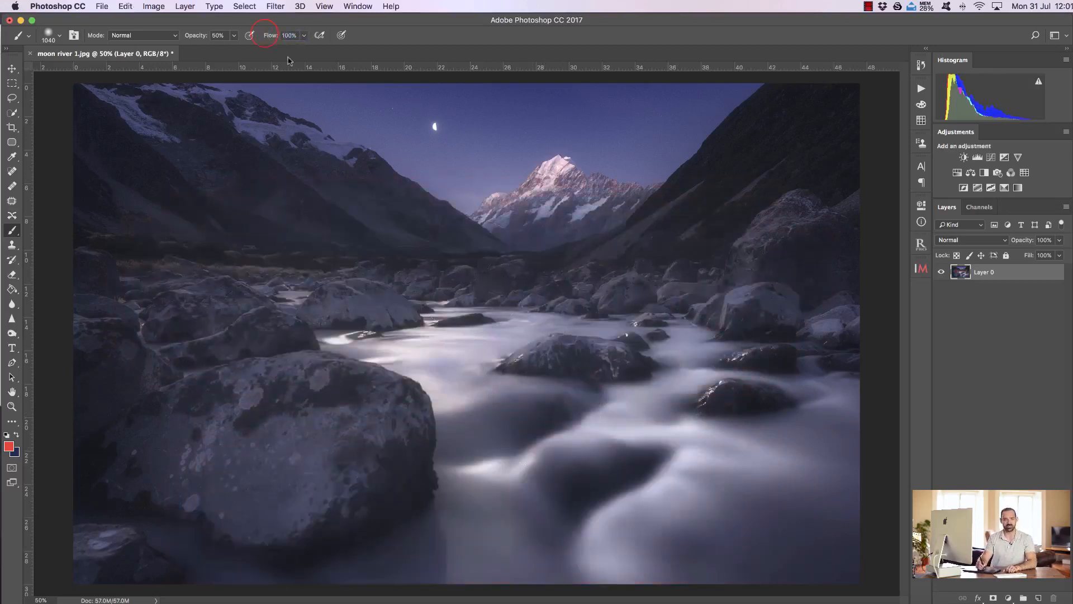
{"action": "mouse_move", "coordinate": [239, 280]}
{"action": "left_mouse_down"}
{"action": "mouse_move", "coordinate": [500, 270]}
{"action": "mouse_move", "coordinate": [660, 290]}
{"action": "left_mouse_up"}
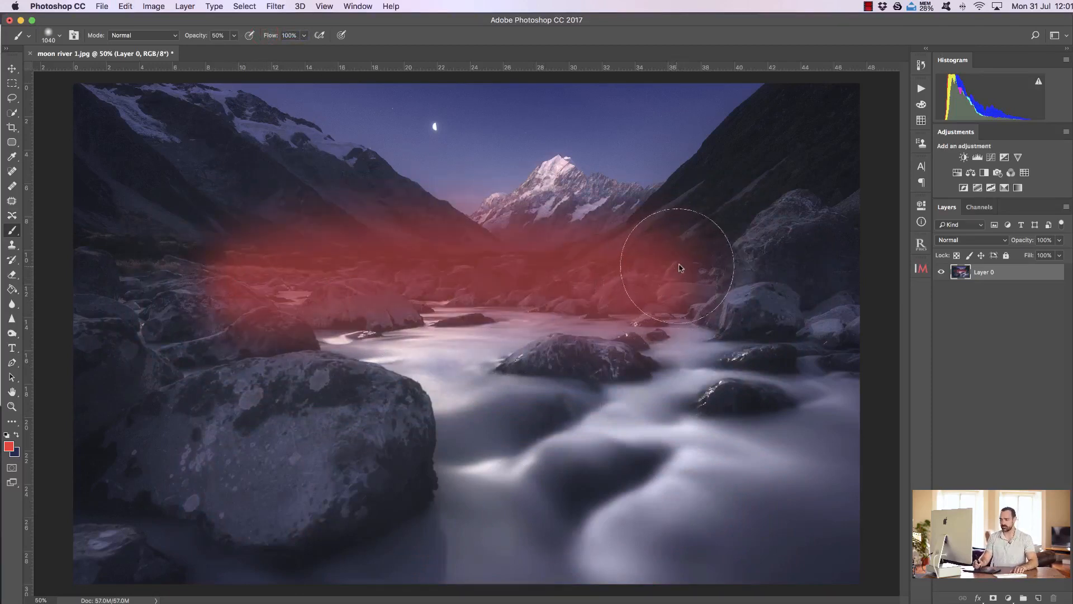
{"action": "key", "text": "super+z"}
Step: Set the brush opacity to 100%, try red strokes across the valley and river, and undo them
{"action": "left_click_drag", "start_coordinate": [190, 39], "coordinate": [257, 35]}
{"action": "mouse_move", "coordinate": [288, 293]}
{"action": "left_mouse_down"}
{"action": "mouse_move", "coordinate": [503, 286]}
{"action": "mouse_move", "coordinate": [485, 303]}
{"action": "mouse_move", "coordinate": [218, 346]}
{"action": "mouse_move", "coordinate": [686, 338]}
{"action": "left_mouse_up"}
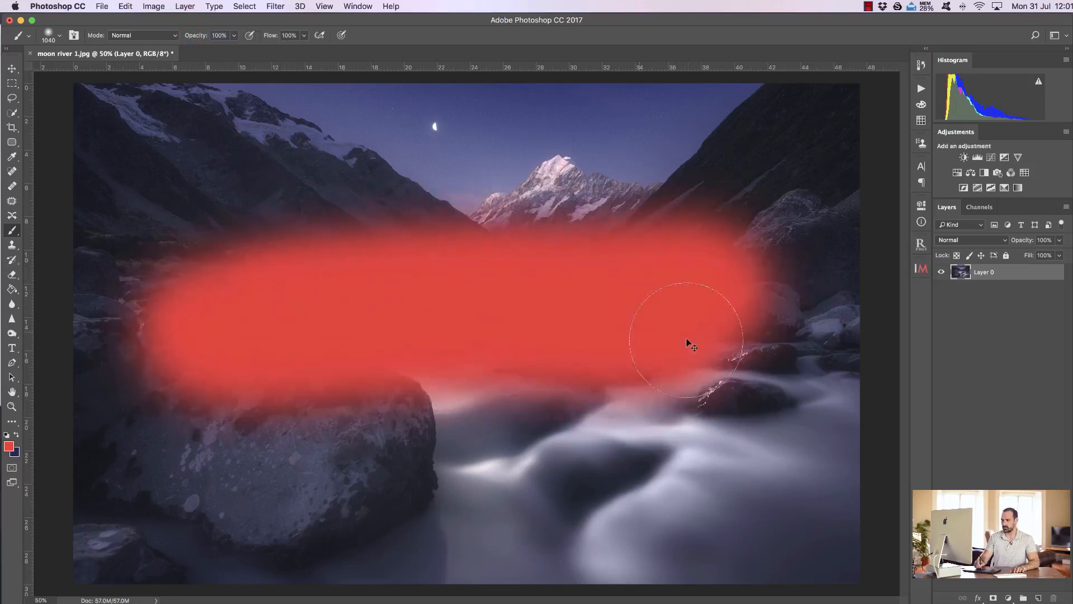
{"action": "key", "text": "super+z"}
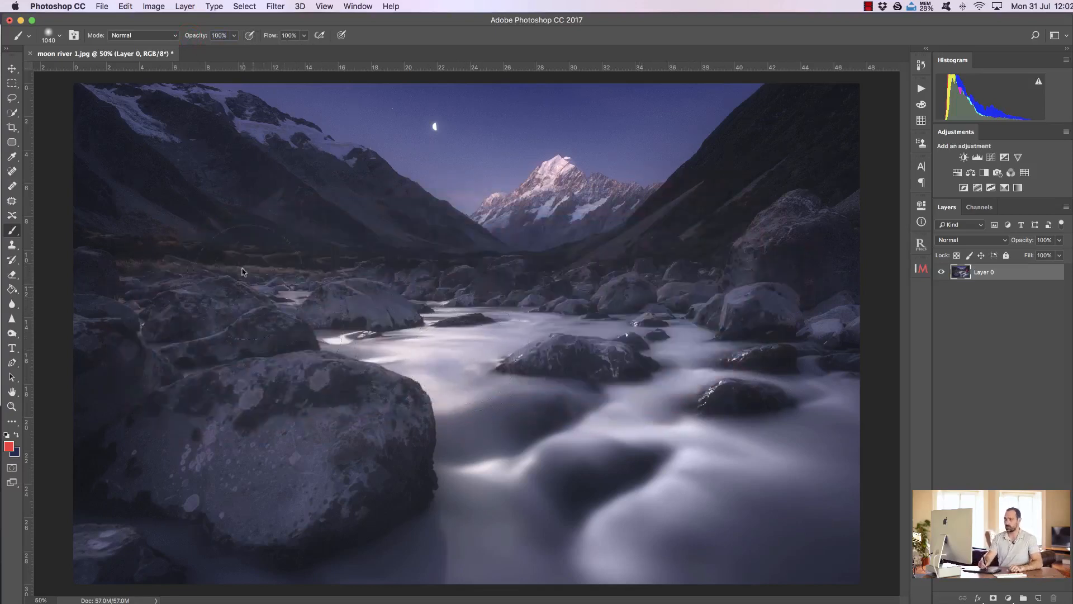
{"action": "mouse_move", "coordinate": [282, 301]}
{"action": "left_mouse_down"}
{"action": "mouse_move", "coordinate": [575, 263]}
{"action": "mouse_move", "coordinate": [431, 299]}
{"action": "mouse_move", "coordinate": [551, 320]}
{"action": "left_mouse_up"}
{"action": "mouse_move", "coordinate": [476, 312]}
{"action": "left_mouse_down"}
{"action": "mouse_move", "coordinate": [574, 331]}
{"action": "mouse_move", "coordinate": [632, 327]}
{"action": "mouse_move", "coordinate": [288, 318]}
{"action": "mouse_move", "coordinate": [695, 340]}
{"action": "mouse_move", "coordinate": [225, 335]}
{"action": "mouse_move", "coordinate": [305, 379]}
{"action": "mouse_move", "coordinate": [502, 374]}
{"action": "left_mouse_up"}
{"action": "key", "text": "super+z"}
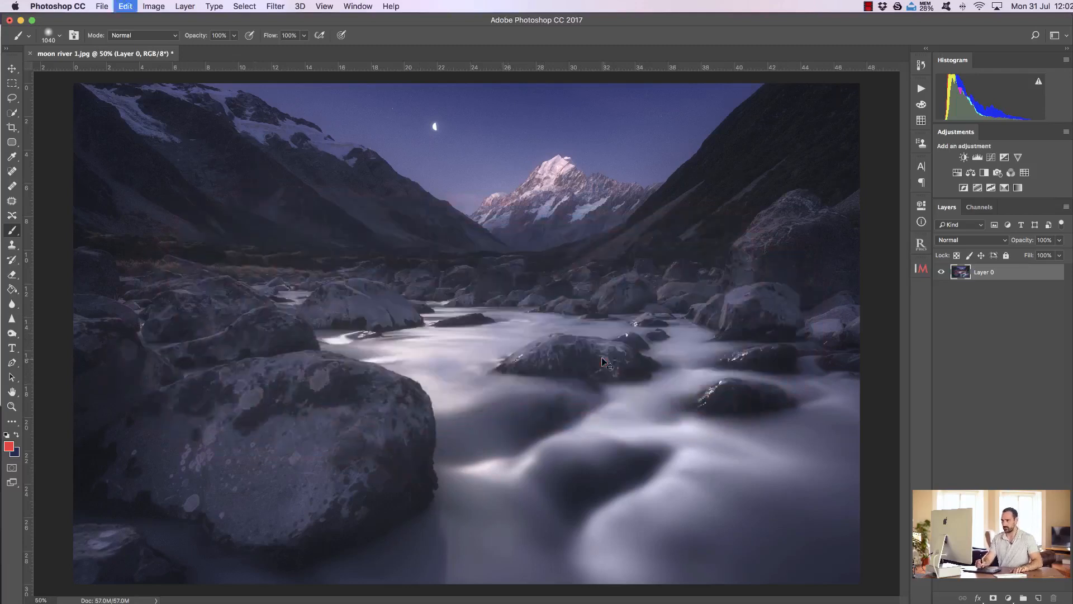
Step: Paint overlapping red strokes across the valley at 49% flow, undo them and return the flow to 100%
{"action": "left_click_drag", "start_coordinate": [273, 35], "coordinate": [264, 36]}
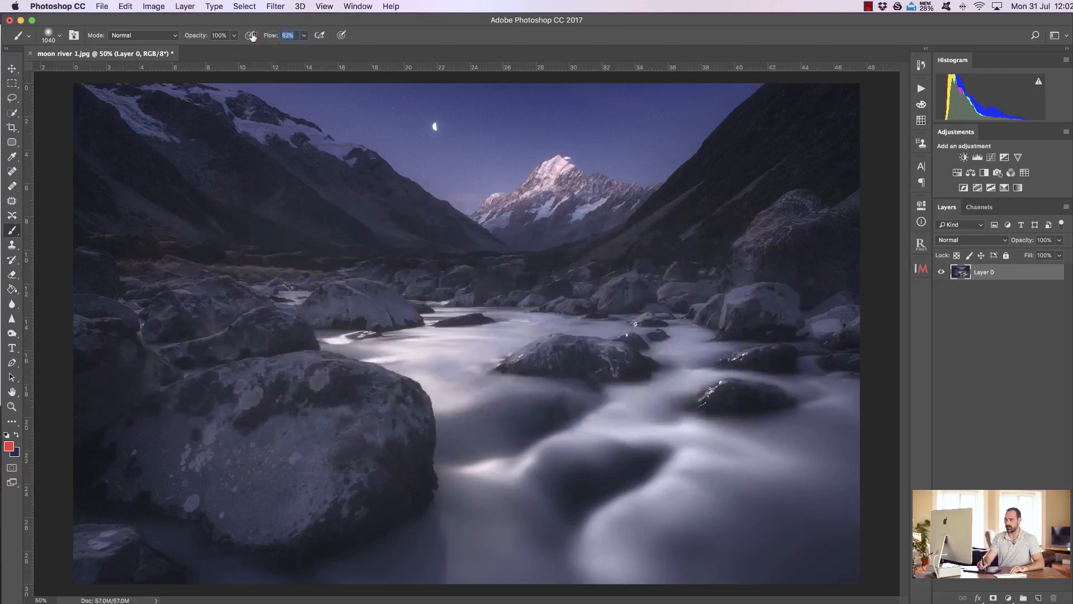
{"action": "type", "text": "49"}
{"action": "mouse_move", "coordinate": [240, 321]}
{"action": "left_mouse_down"}
{"action": "mouse_move", "coordinate": [745, 338]}
{"action": "mouse_move", "coordinate": [253, 312]}
{"action": "mouse_move", "coordinate": [262, 323]}
{"action": "mouse_move", "coordinate": [680, 339]}
{"action": "mouse_move", "coordinate": [268, 308]}
{"action": "mouse_move", "coordinate": [211, 334]}
{"action": "mouse_move", "coordinate": [660, 344]}
{"action": "left_mouse_up"}
{"action": "mouse_move", "coordinate": [190, 322]}
{"action": "left_mouse_down"}
{"action": "mouse_move", "coordinate": [230, 350]}
{"action": "mouse_move", "coordinate": [668, 360]}
{"action": "left_mouse_up"}
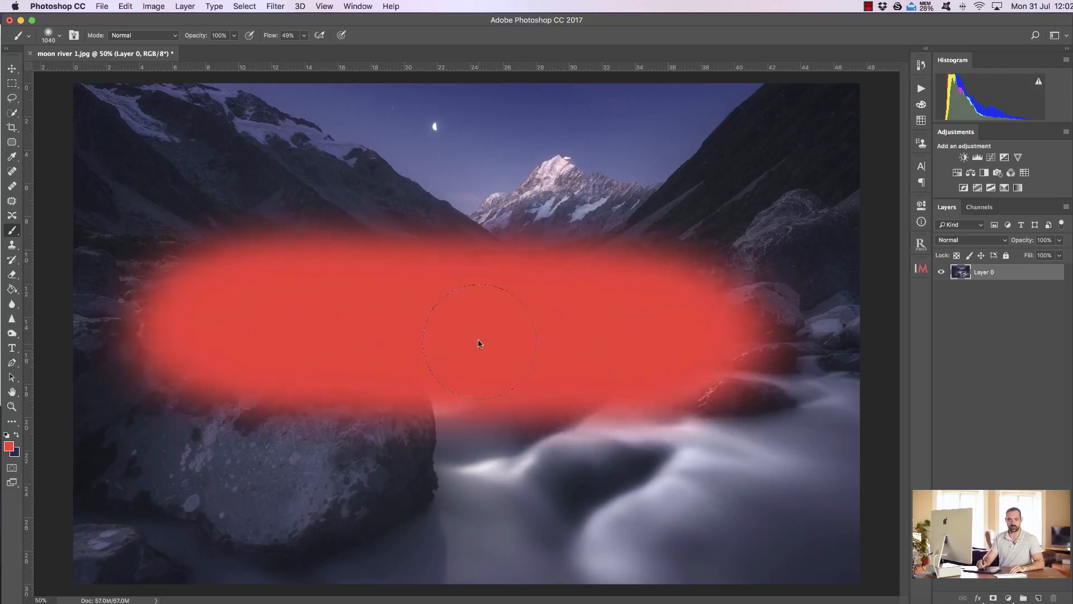
{"action": "left_click_drag", "start_coordinate": [271, 35], "coordinate": [250, 37]}
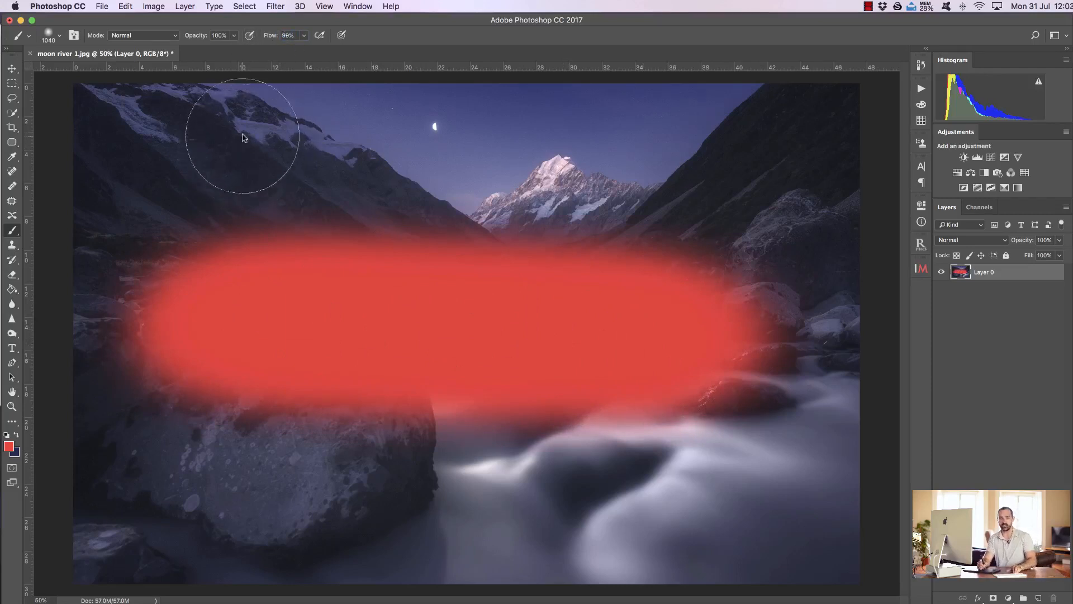
{"action": "key", "text": "super+z"}
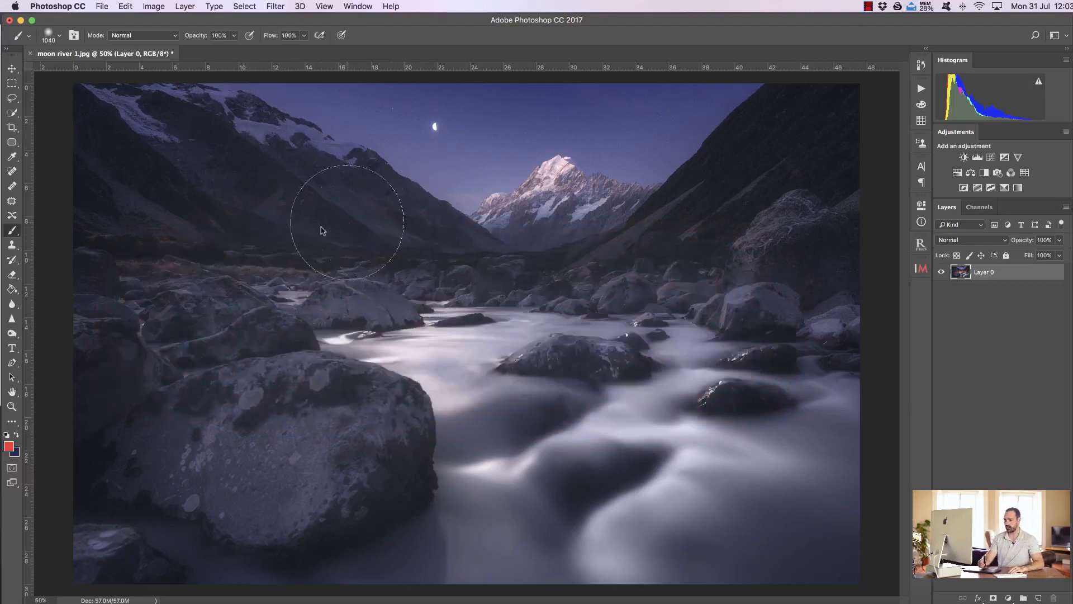
Step: Try the Zoom tool on the image, viewing it zoomed out, at 100% and fitted to the screen
{"action": "left_click", "coordinate": [11, 407]}
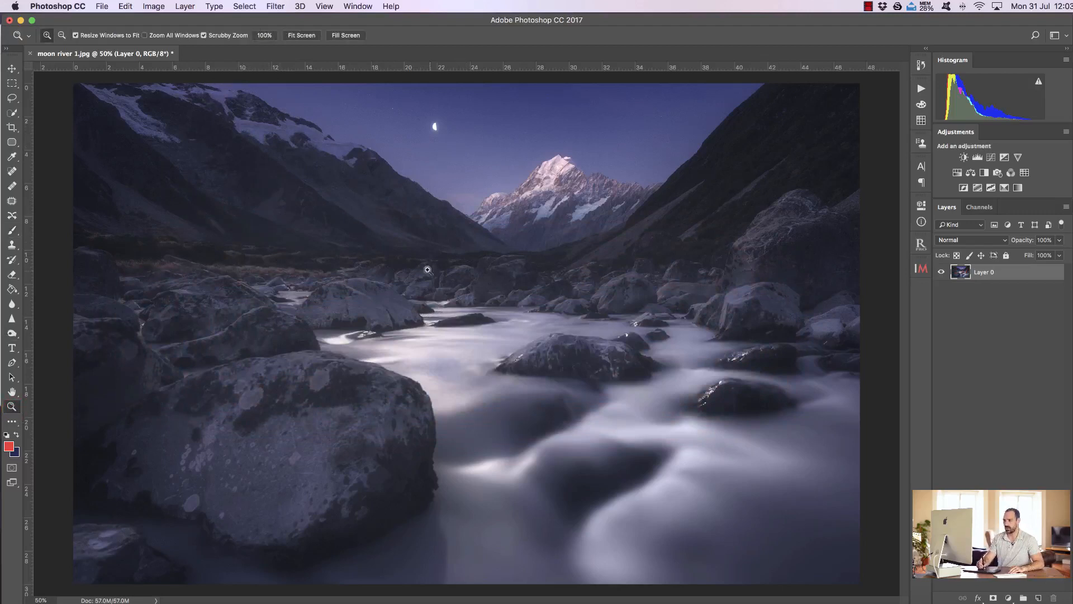
{"action": "mouse_move", "coordinate": [404, 300]}
{"action": "left_mouse_down"}
{"action": "mouse_move", "coordinate": [490, 302]}
{"action": "mouse_move", "coordinate": [386, 297]}
{"action": "mouse_move", "coordinate": [401, 296]}
{"action": "left_mouse_up"}
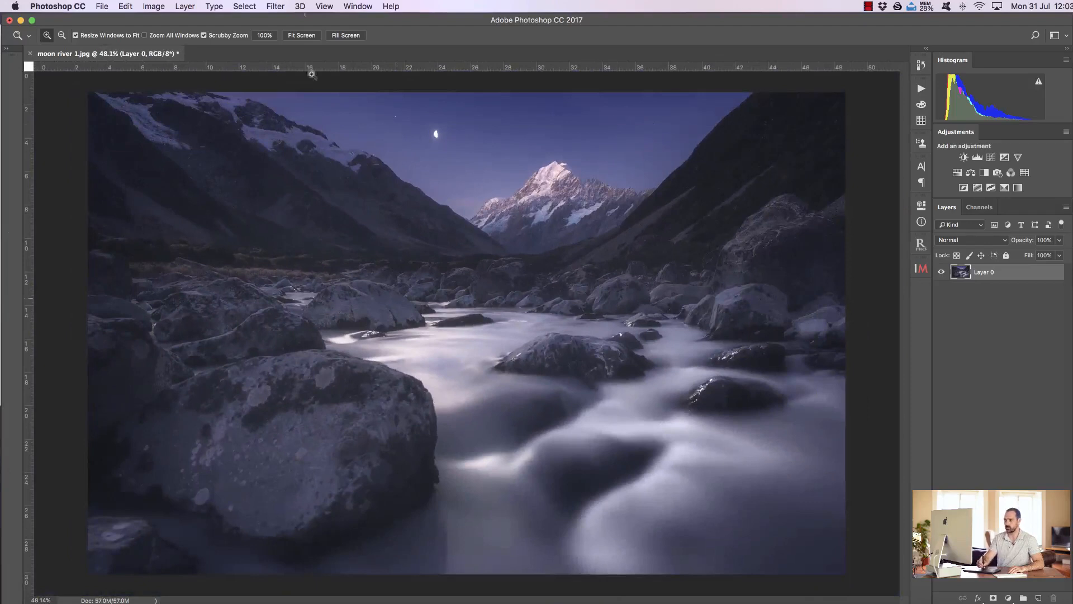
{"action": "left_click", "coordinate": [264, 35]}
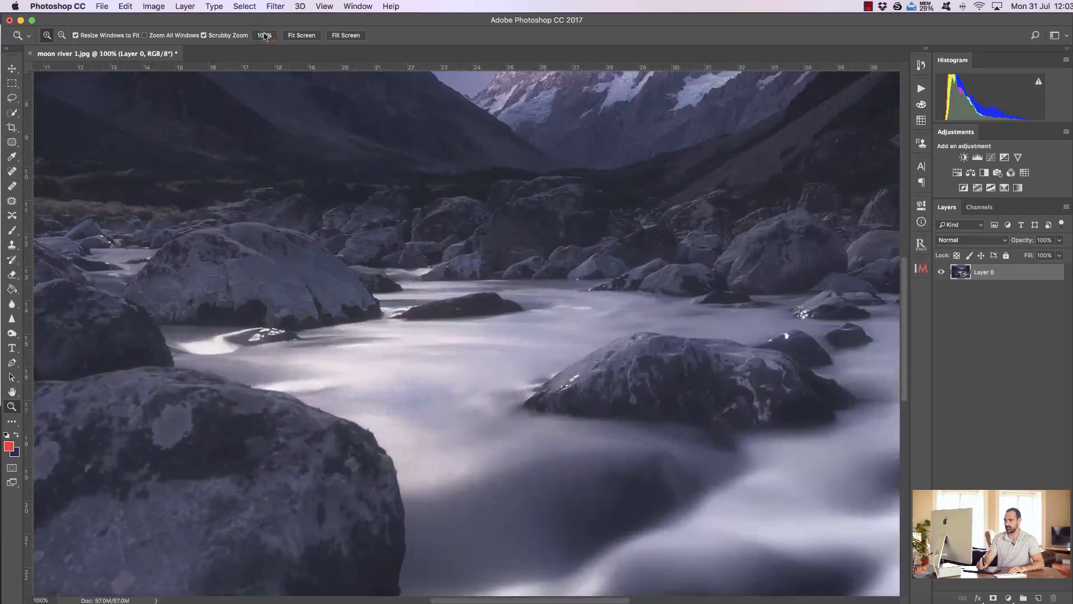
{"action": "left_click", "coordinate": [302, 36]}
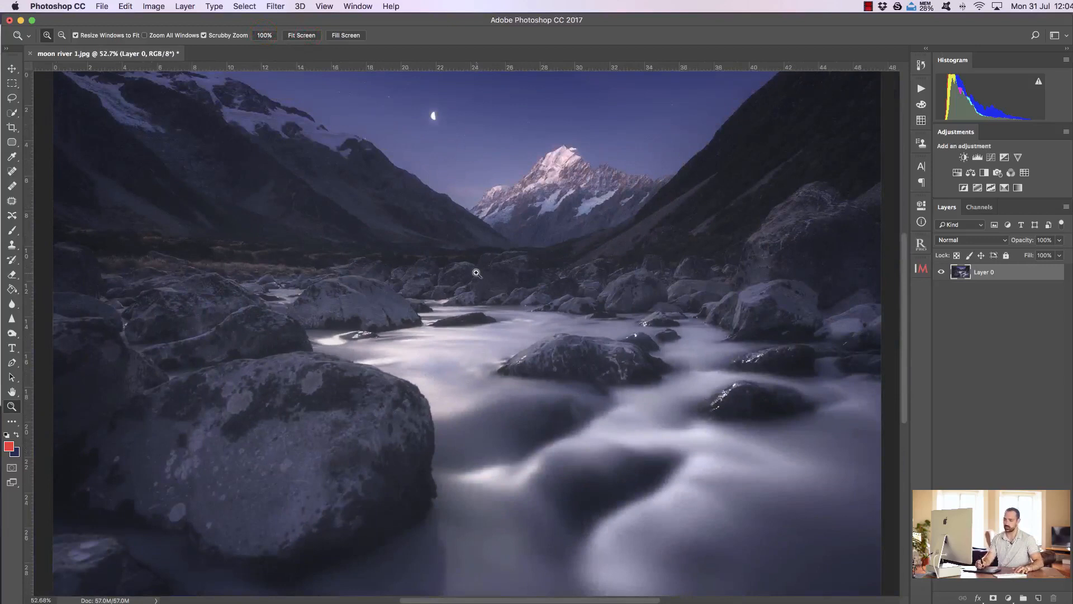
{"action": "key", "text": "super+1"}
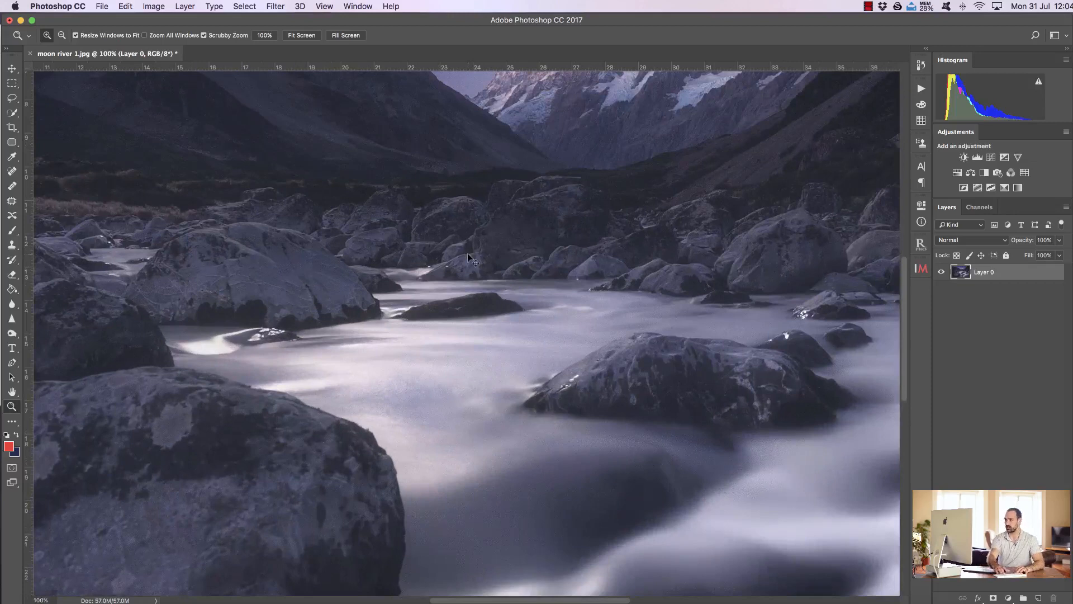
{"action": "key", "text": "super+0"}
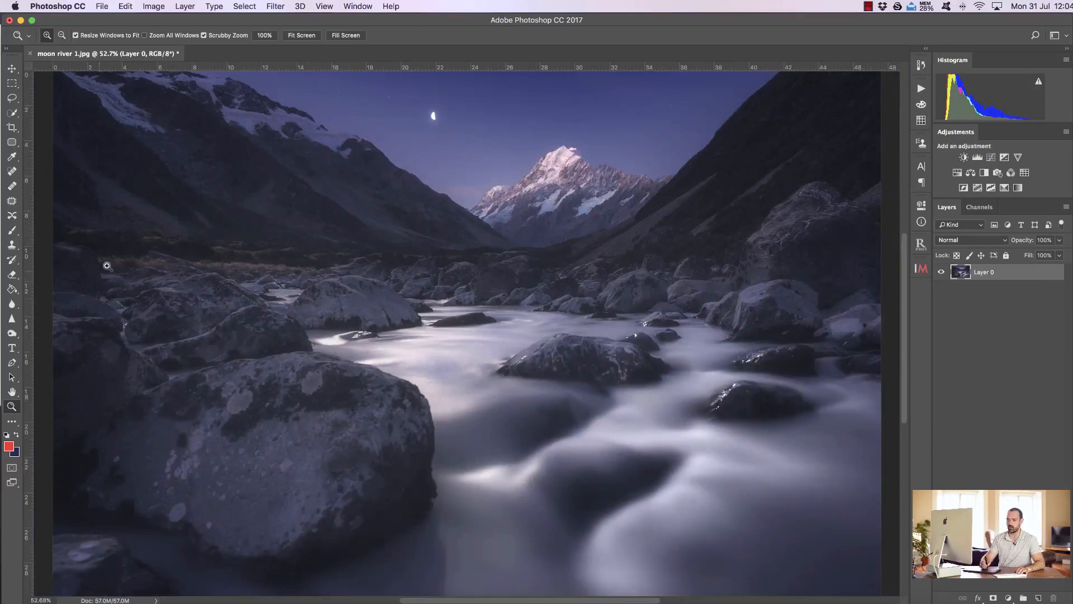
Step: Switch to the Gradient tool and back to the Paint Bucket tool
{"action": "left_click", "coordinate": [12, 292]}
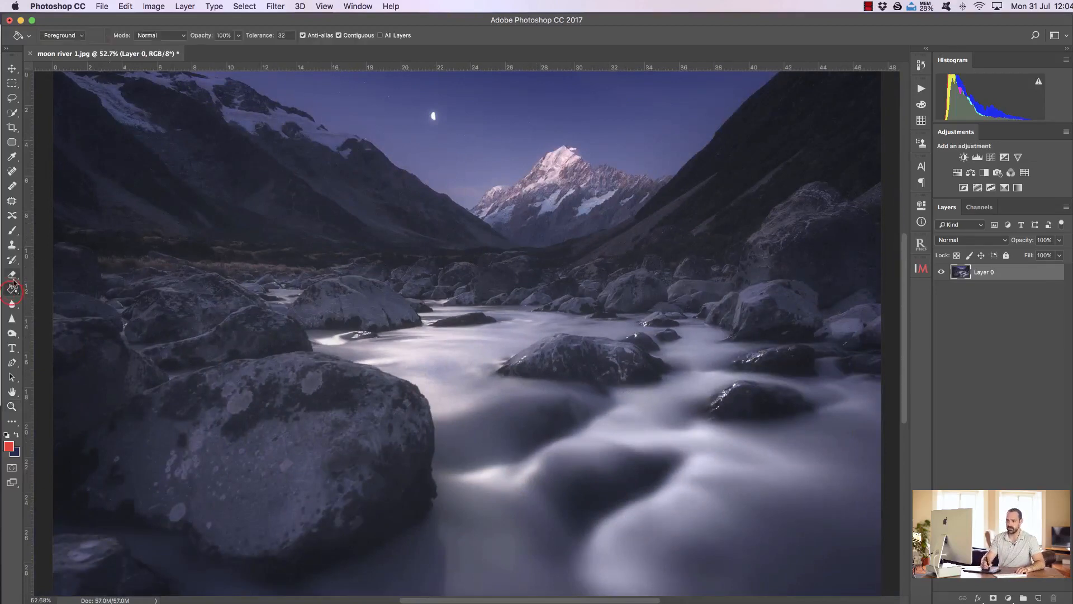
{"action": "left_click", "coordinate": [61, 299]}
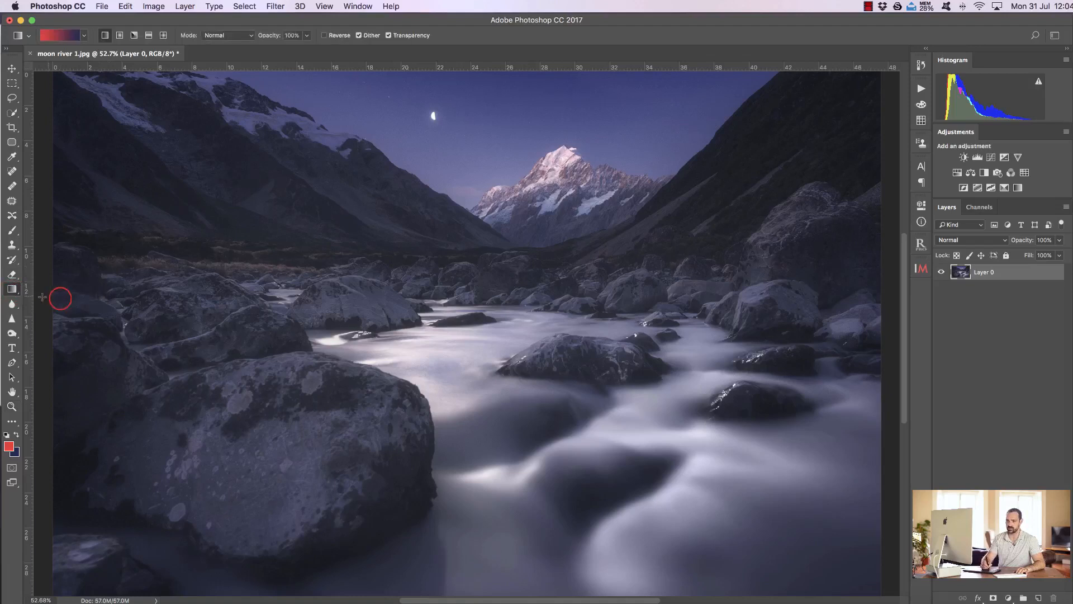
{"action": "left_click", "coordinate": [12, 289]}
{"action": "left_click", "coordinate": [44, 289]}
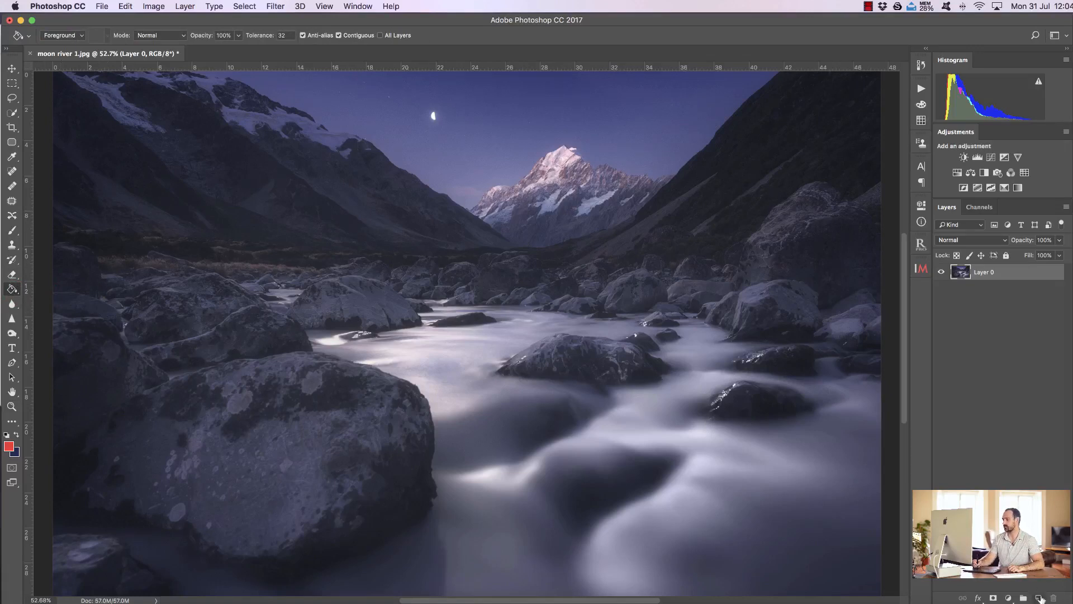
Step: Add a new layer above Layer 0 and fill it with the red foreground colour using the Paint Bucket
{"action": "left_click", "coordinate": [1035, 596]}
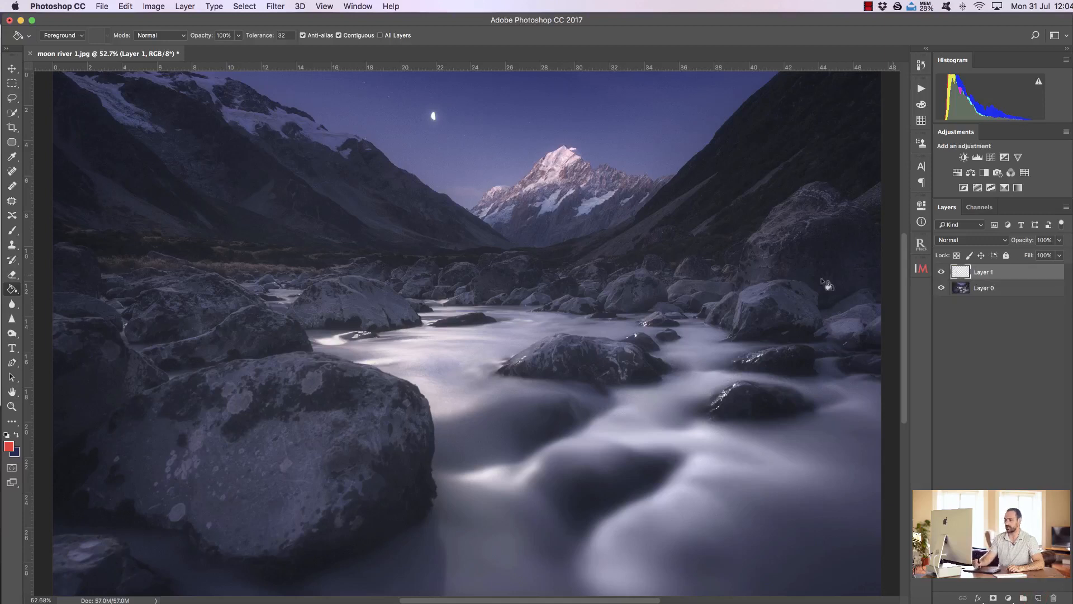
{"action": "left_click", "coordinate": [439, 232]}
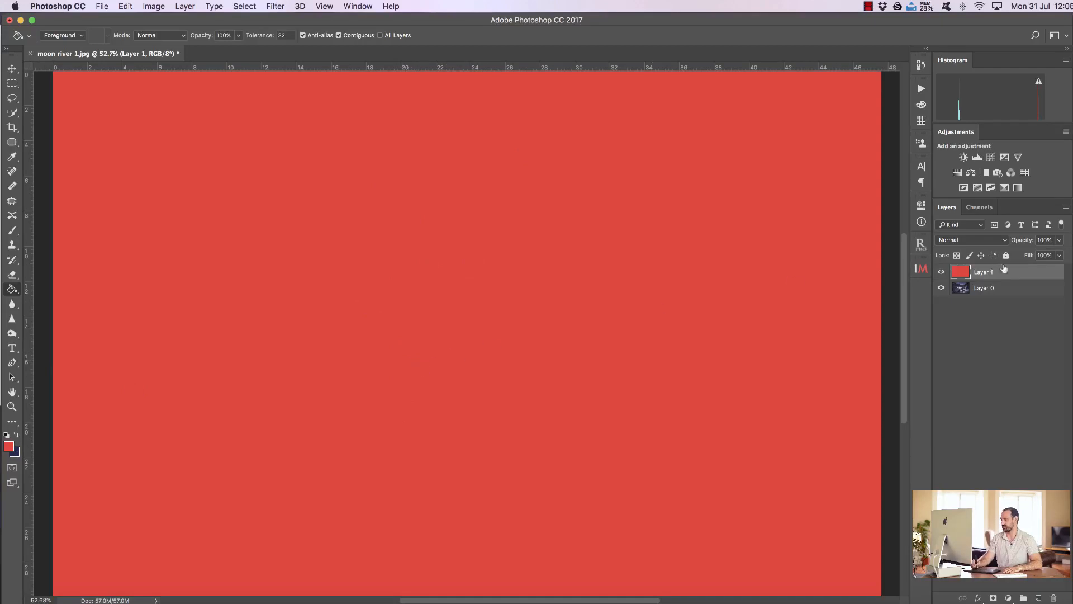
Step: Delete the red-filled layer above the river photo
{"action": "mouse_move", "coordinate": [1018, 272]}
{"action": "left_mouse_down"}
{"action": "mouse_move", "coordinate": [1053, 595]}
{"action": "mouse_move", "coordinate": [1013, 268]}
{"action": "left_mouse_up"}
{"action": "right_click", "coordinate": [1006, 276]}
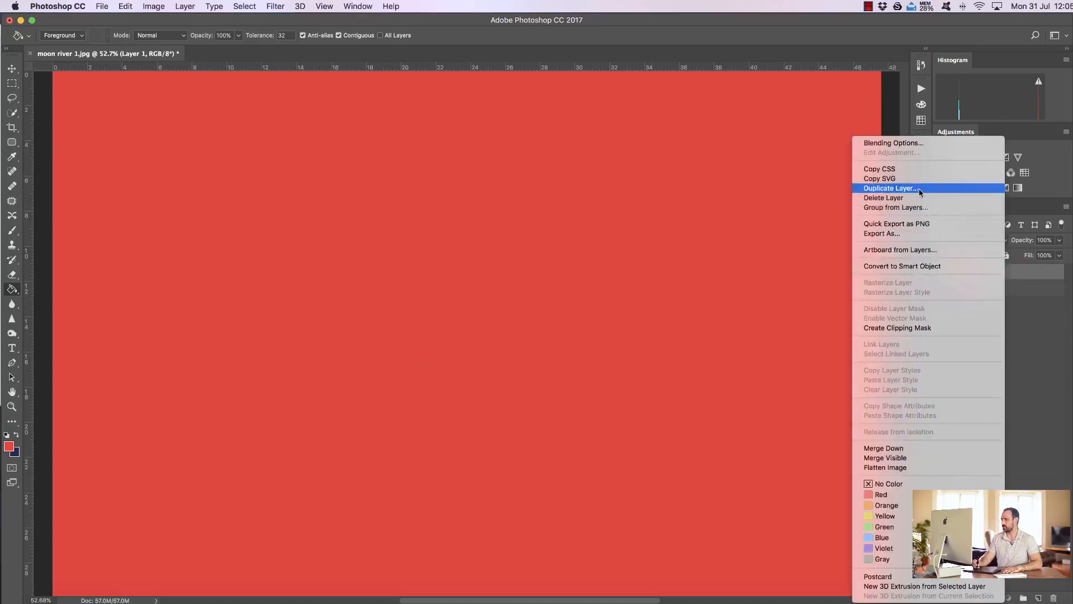
{"action": "left_click", "coordinate": [1037, 275]}
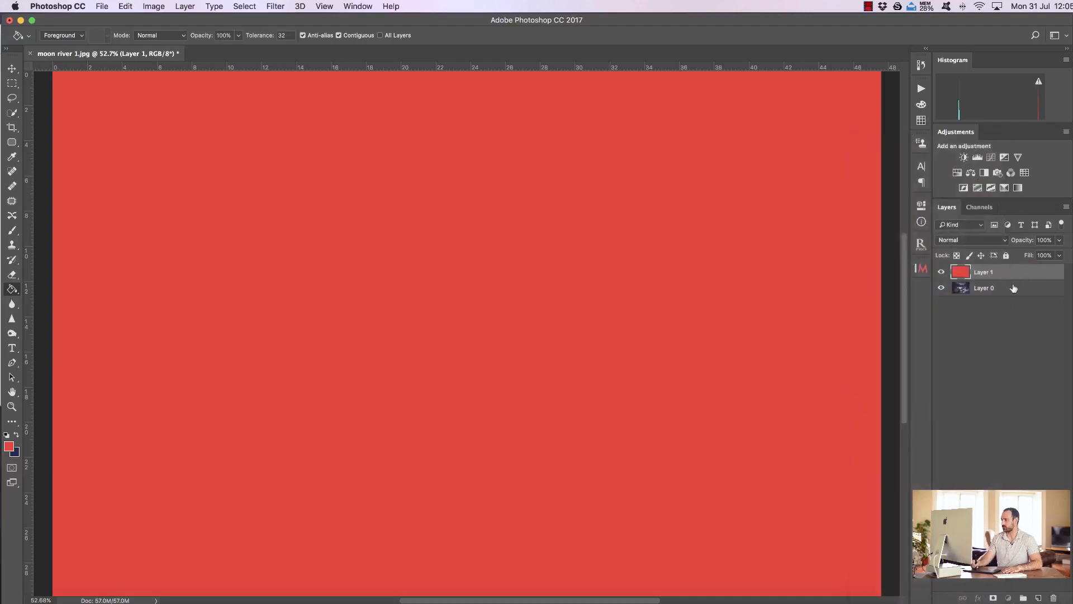
{"action": "left_click_drag", "start_coordinate": [1016, 274], "coordinate": [1054, 598]}
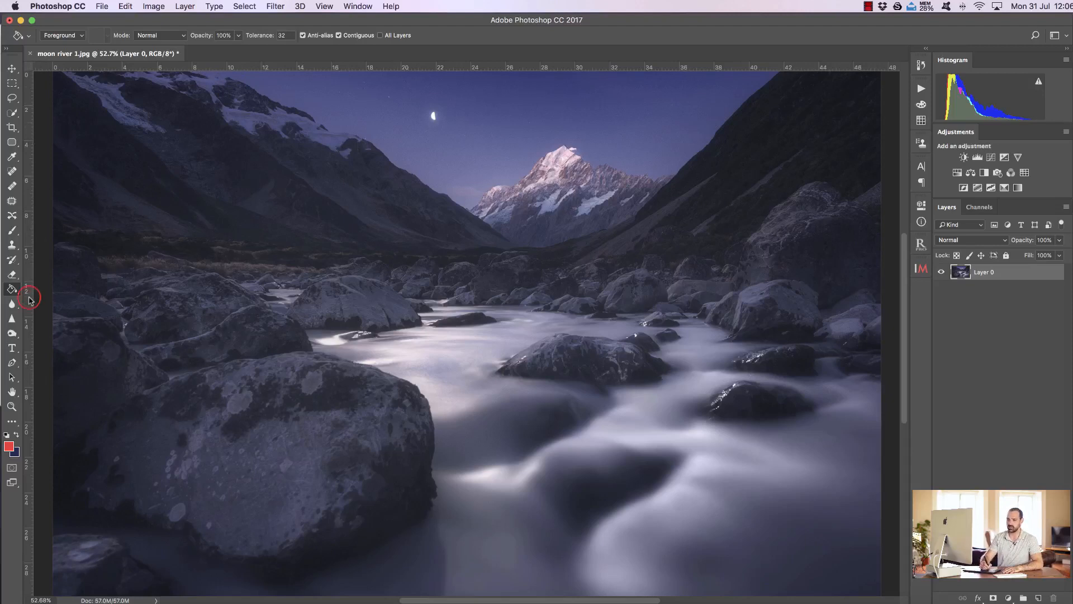
Step: Place a vertical guide near the middle of the image and a horizontal guide just above the river
{"action": "left_click_drag", "start_coordinate": [29, 300], "coordinate": [420, 324]}
{"action": "left_click_drag", "start_coordinate": [523, 69], "coordinate": [554, 274]}
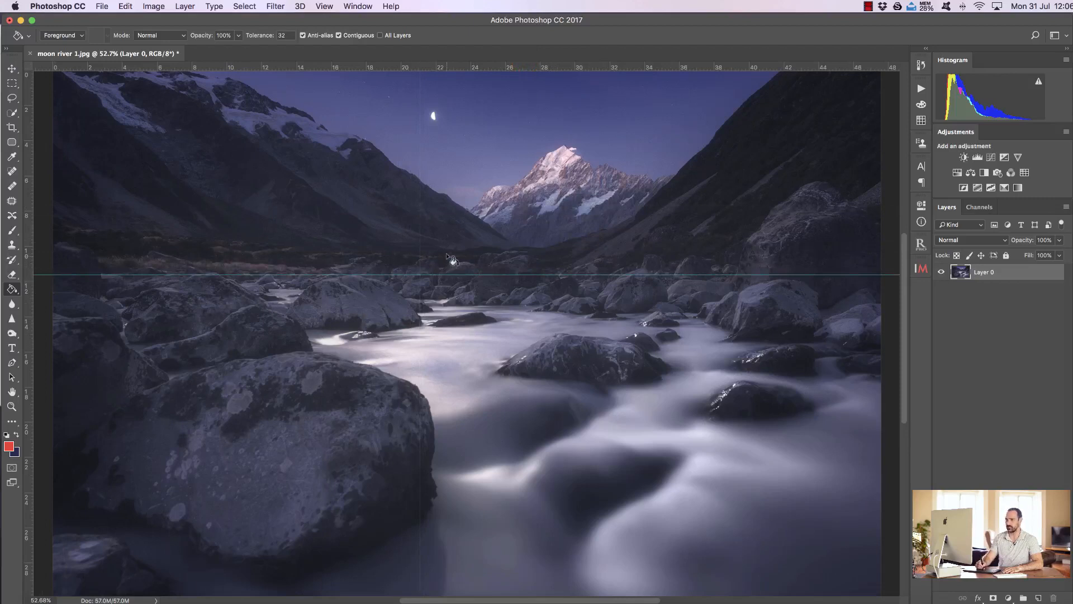
Step: Remove both the horizontal and the vertical guide from the image using the Move tool
{"action": "left_click", "coordinate": [12, 68]}
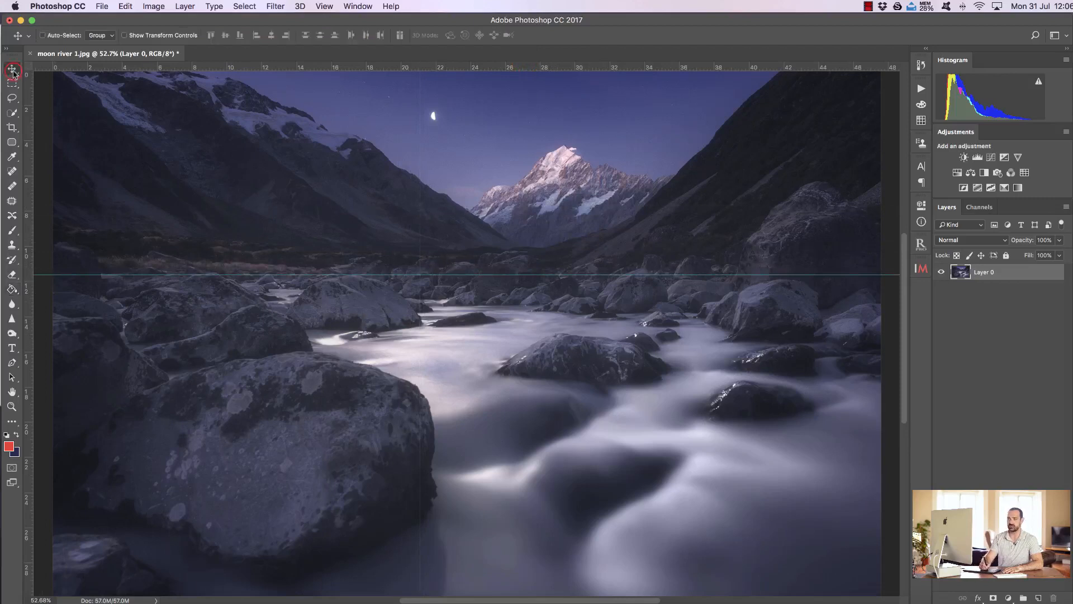
{"action": "left_click_drag", "start_coordinate": [516, 274], "coordinate": [515, 20]}
{"action": "left_click_drag", "start_coordinate": [421, 212], "coordinate": [3, 214]}
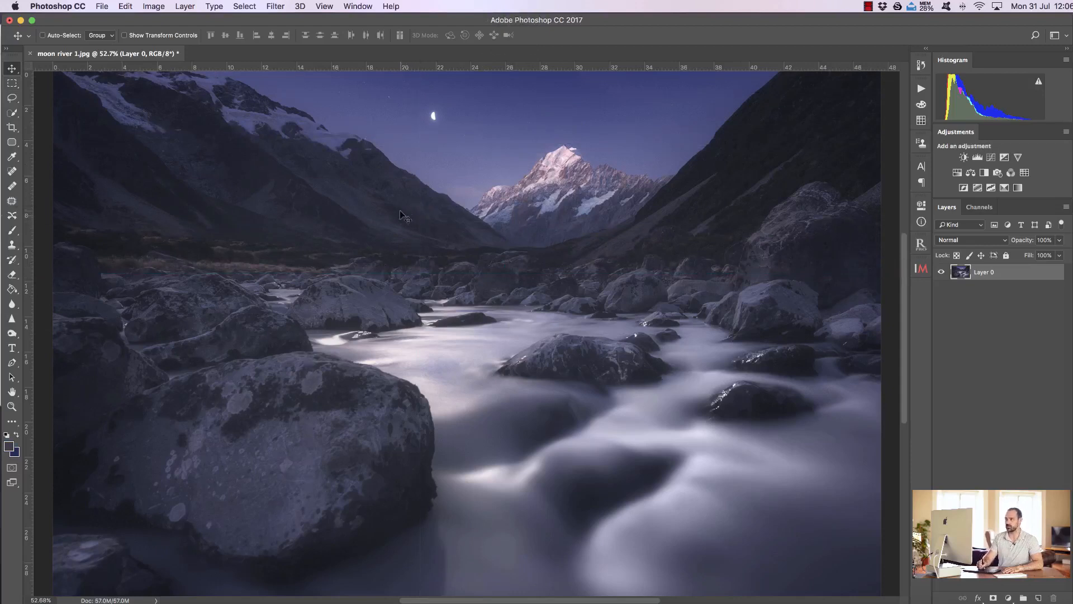
Step: Hide the rulers around the image and show them again
{"action": "left_click", "coordinate": [324, 7]}
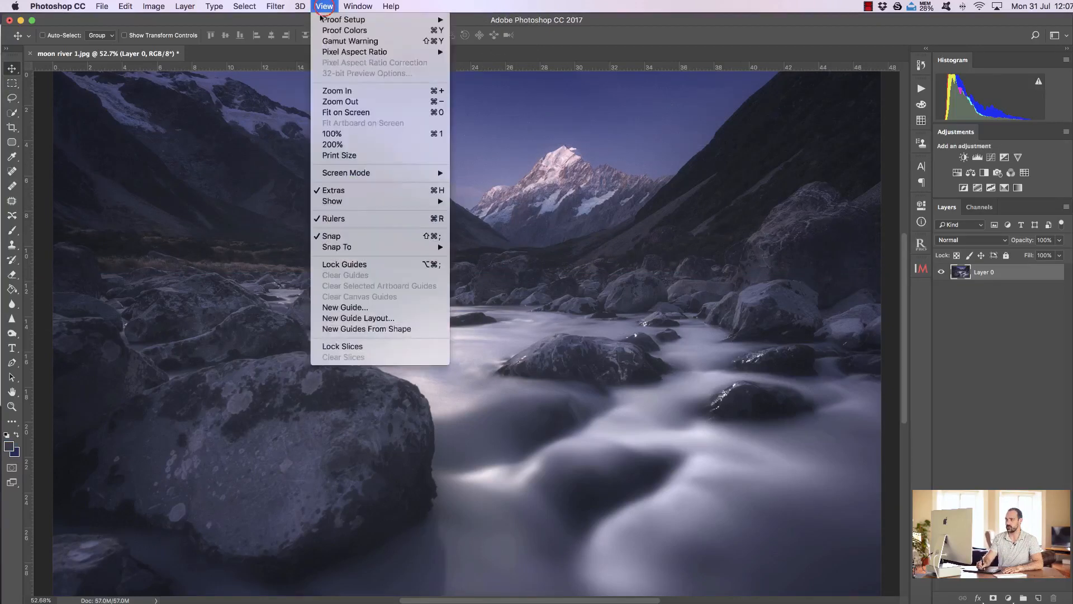
{"action": "left_click", "coordinate": [346, 219]}
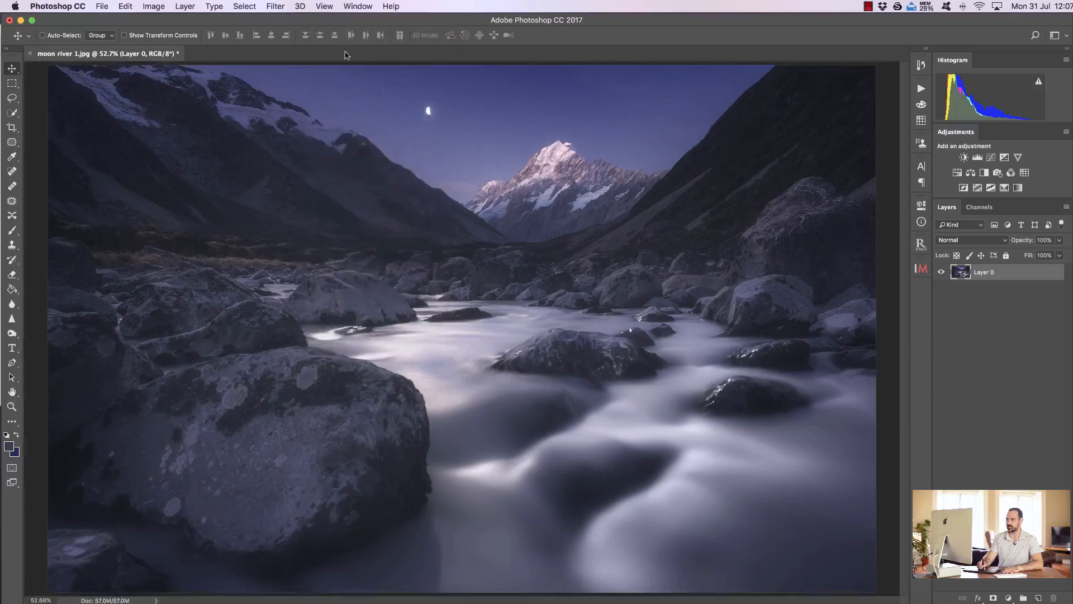
{"action": "left_click", "coordinate": [326, 7]}
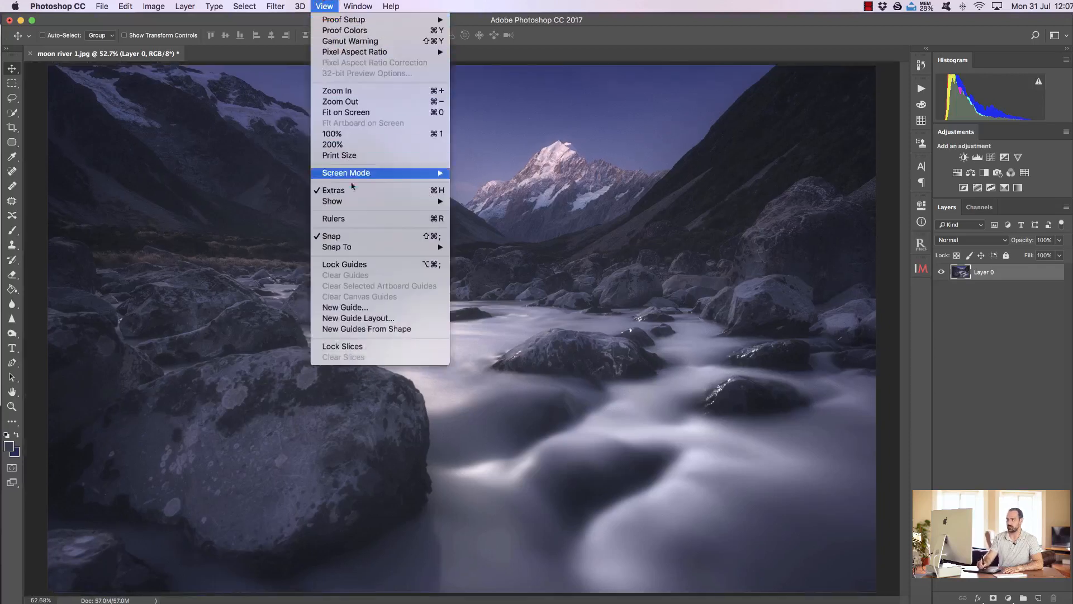
{"action": "left_click", "coordinate": [354, 221]}
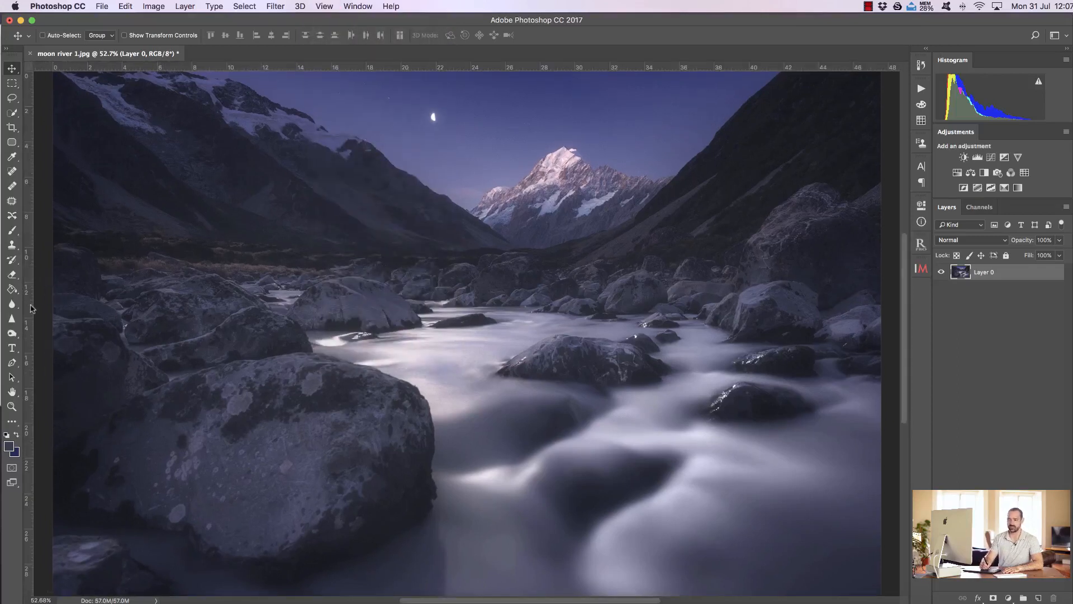
{"action": "left_click_drag", "start_coordinate": [32, 307], "coordinate": [2, 259]}
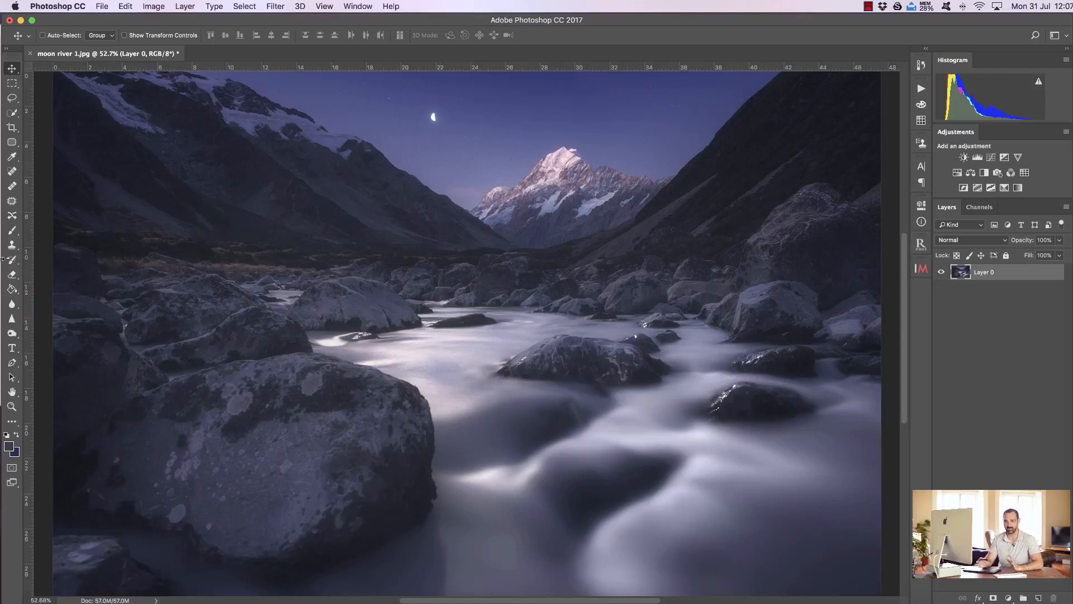
{"action": "left_click_drag", "start_coordinate": [28, 305], "coordinate": [27, 276]}
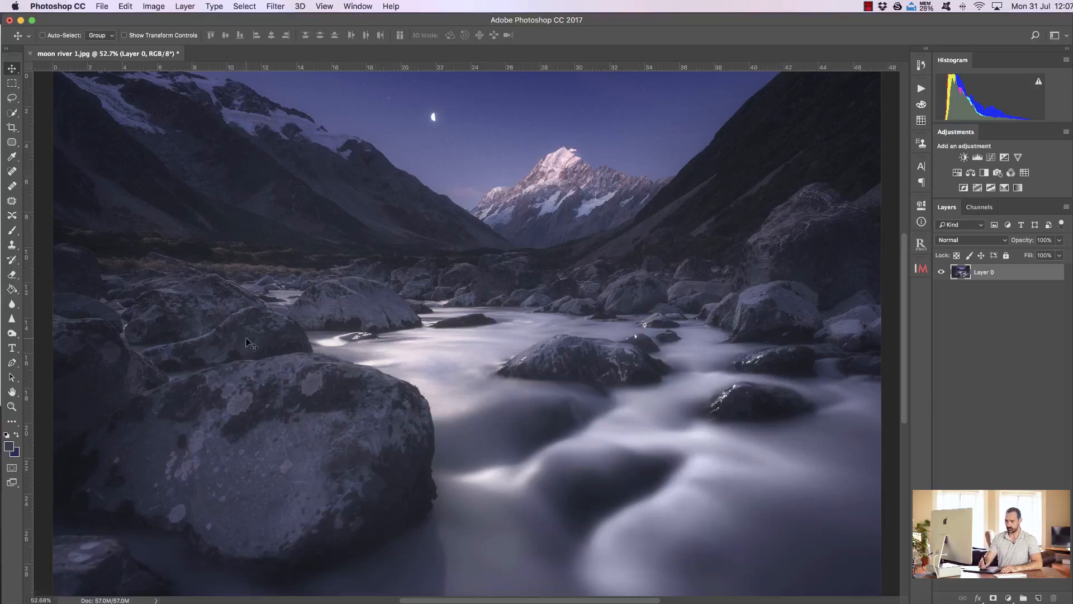
Step: Place Library Osaka Japan.jpg from the photos folder as a layer over the river image, and delete that layer
{"action": "left_click", "coordinate": [53, 598]}
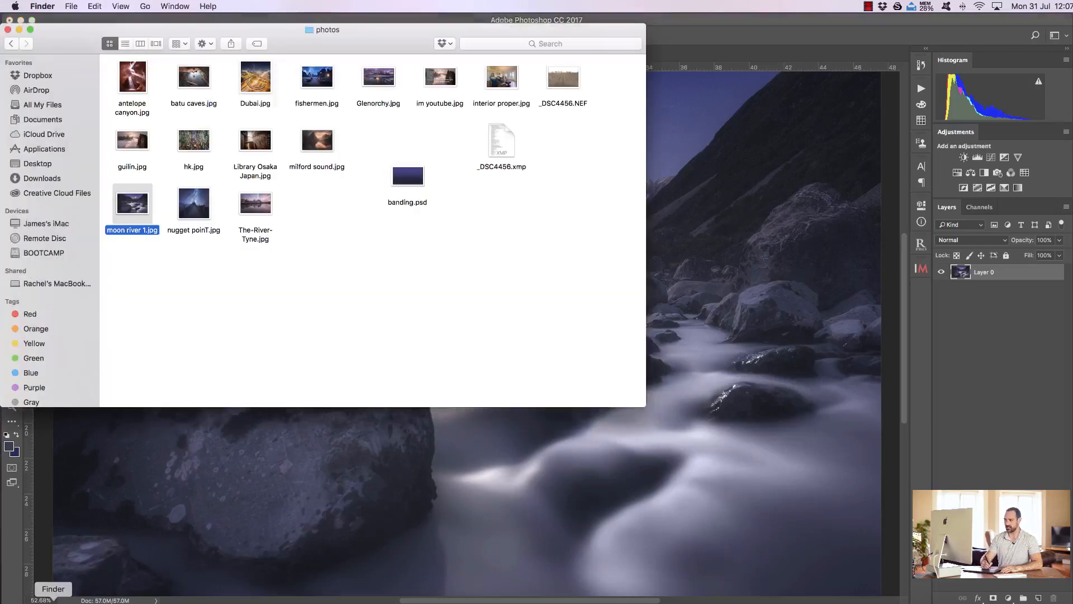
{"action": "left_click", "coordinate": [352, 289]}
{"action": "left_click_drag", "start_coordinate": [252, 145], "coordinate": [432, 278]}
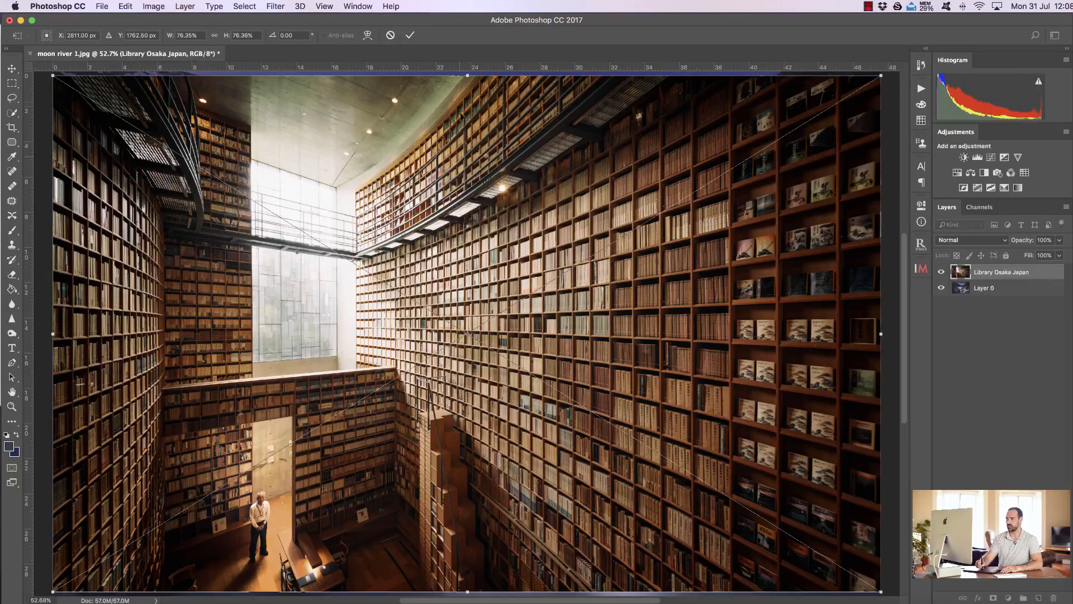
{"action": "left_click", "coordinate": [410, 34]}
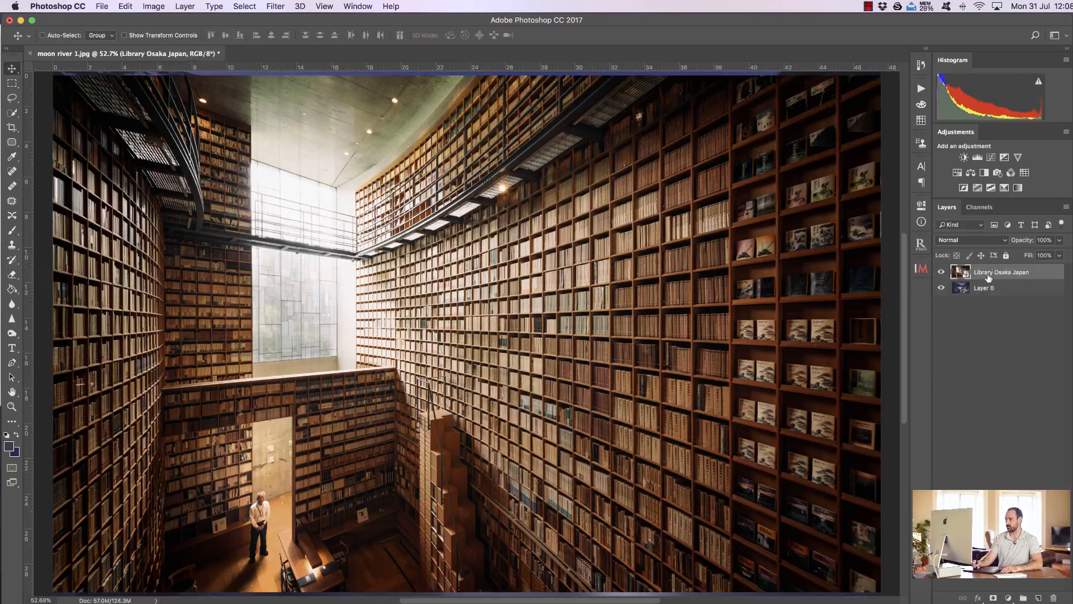
{"action": "left_click_drag", "start_coordinate": [990, 278], "coordinate": [1053, 597]}
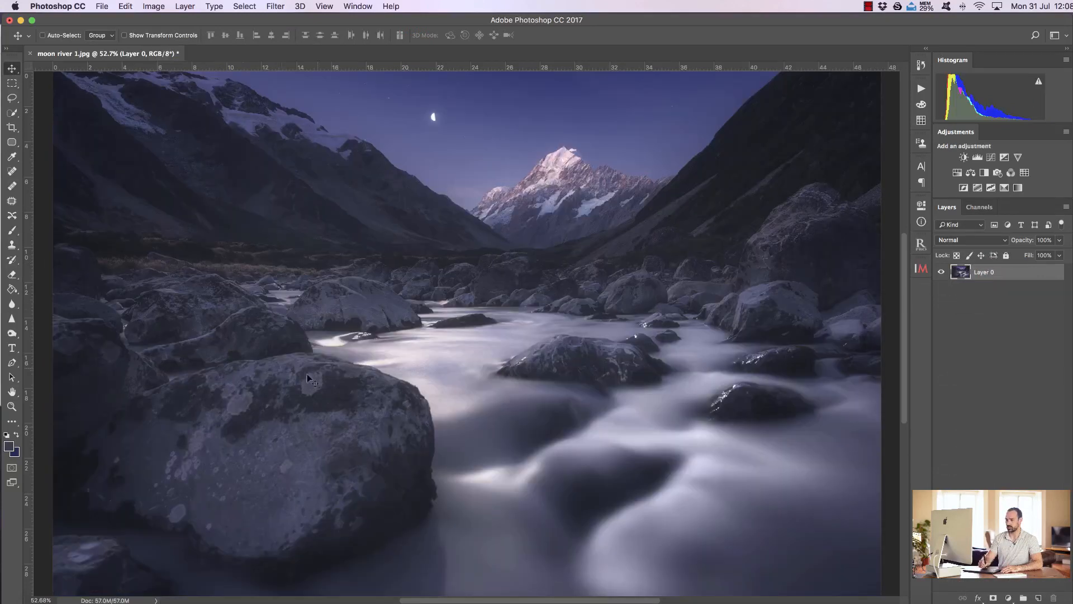
Step: Open Library Osaka Japan.jpg from the photos folder as a separate document beside moon river 1.jpg
{"action": "left_click", "coordinate": [53, 599]}
{"action": "left_click_drag", "start_coordinate": [248, 140], "coordinate": [251, 54]}
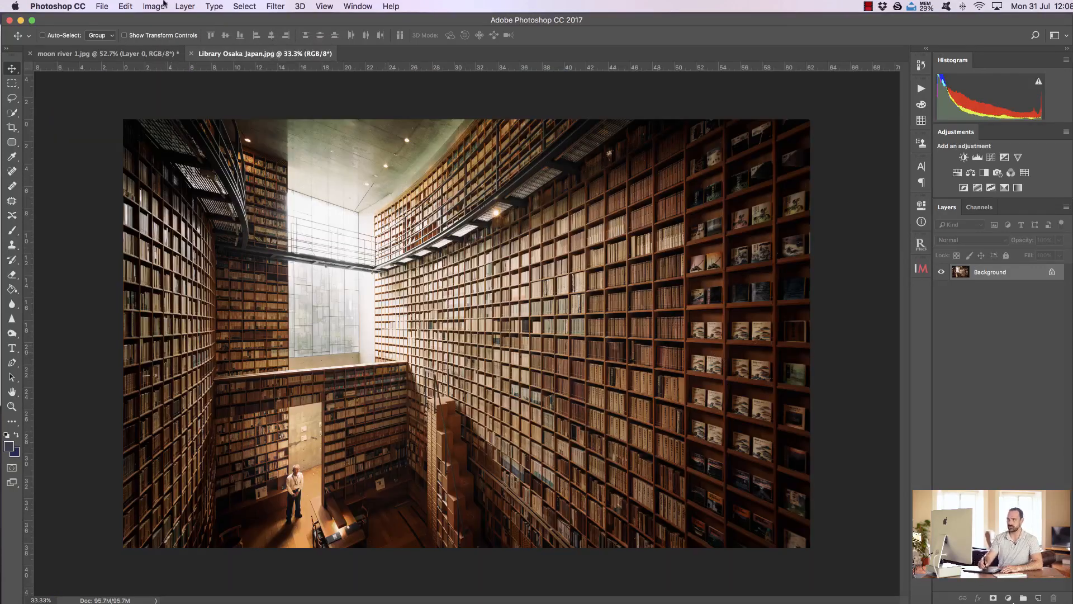
Step: Switch back and forth between the moon river and library documents, and close the library document
{"action": "left_click", "coordinate": [117, 54]}
{"action": "left_click", "coordinate": [242, 55]}
{"action": "left_click", "coordinate": [144, 54]}
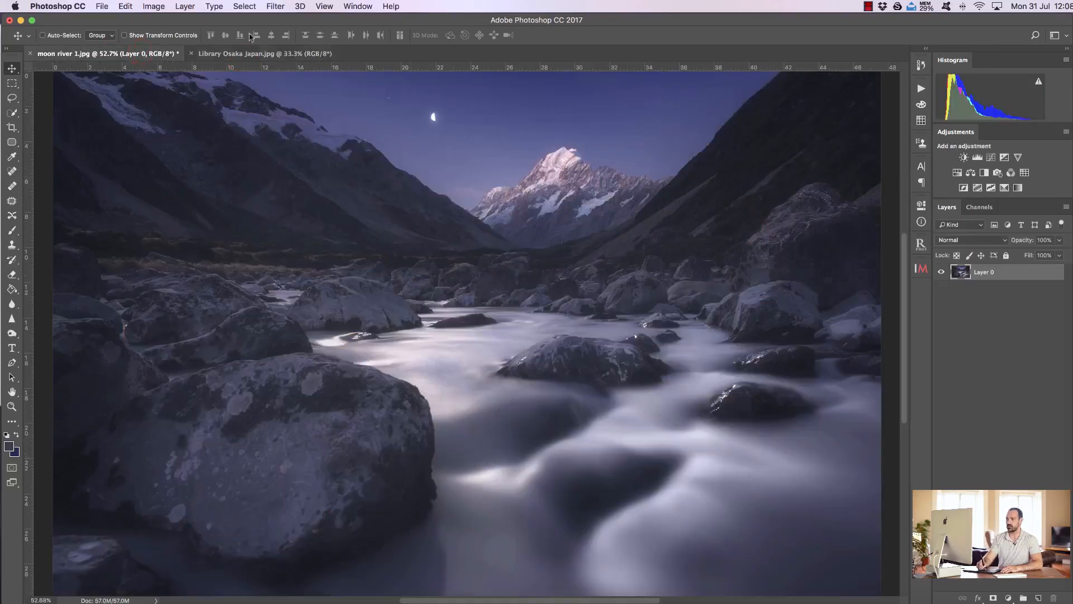
{"action": "left_click", "coordinate": [260, 53]}
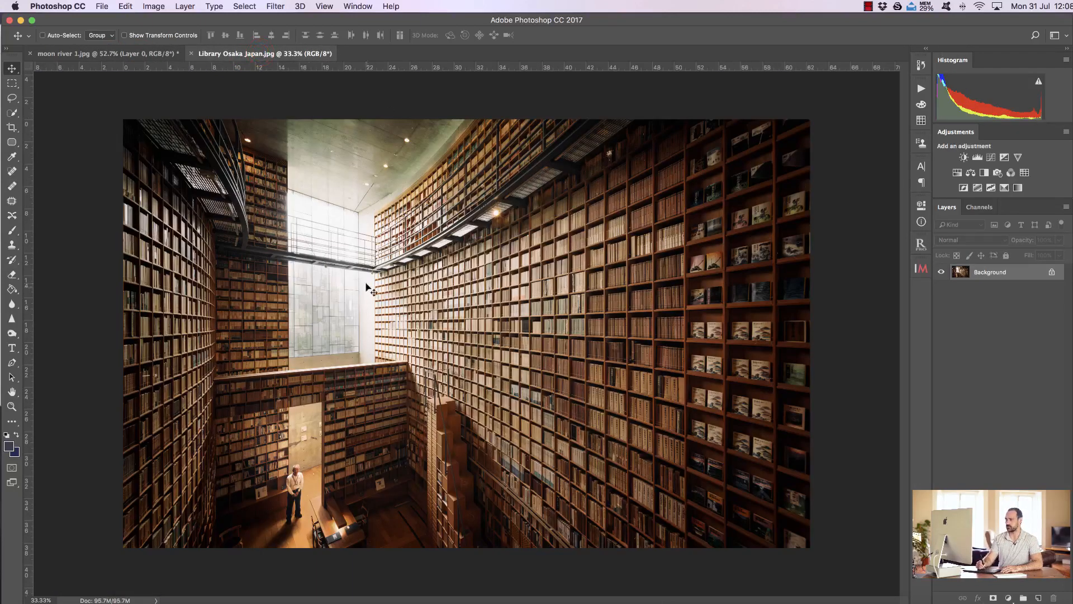
{"action": "left_click", "coordinate": [191, 53]}
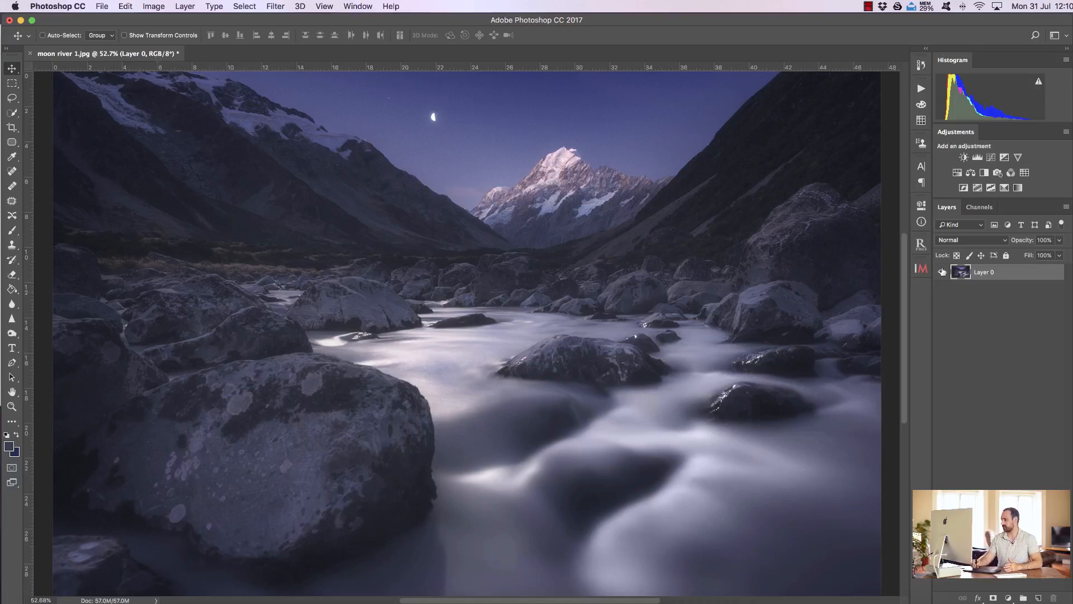
Step: Add Brightness/Contrast, Levels, Curves, Exposure and Vibrance adjustment layers above Layer 0 and collapse their properties
{"action": "left_click", "coordinate": [947, 208]}
{"action": "left_click", "coordinate": [990, 323]}
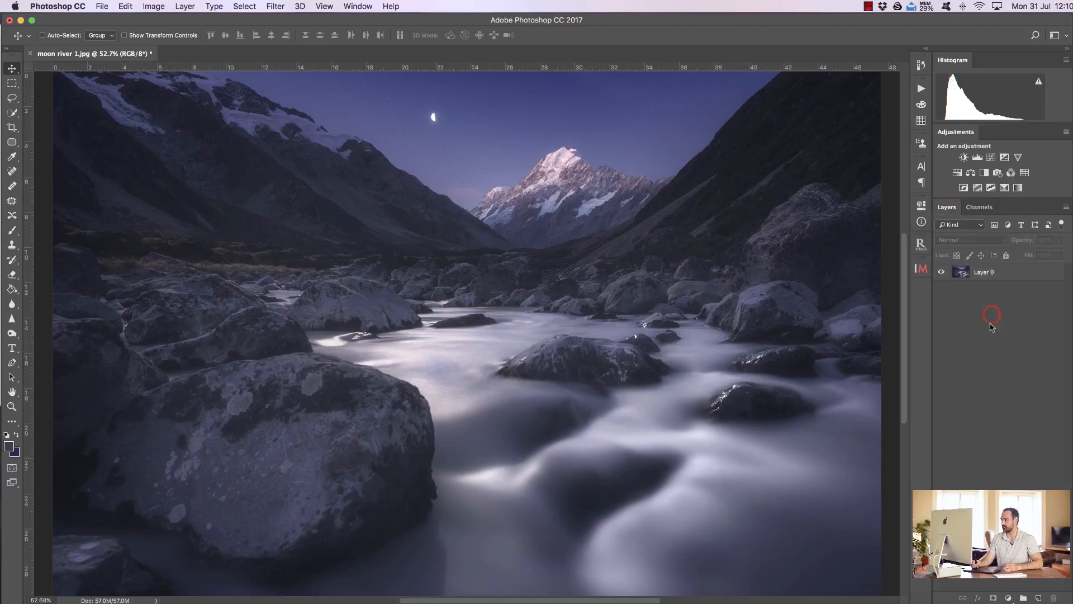
{"action": "left_click", "coordinate": [992, 275]}
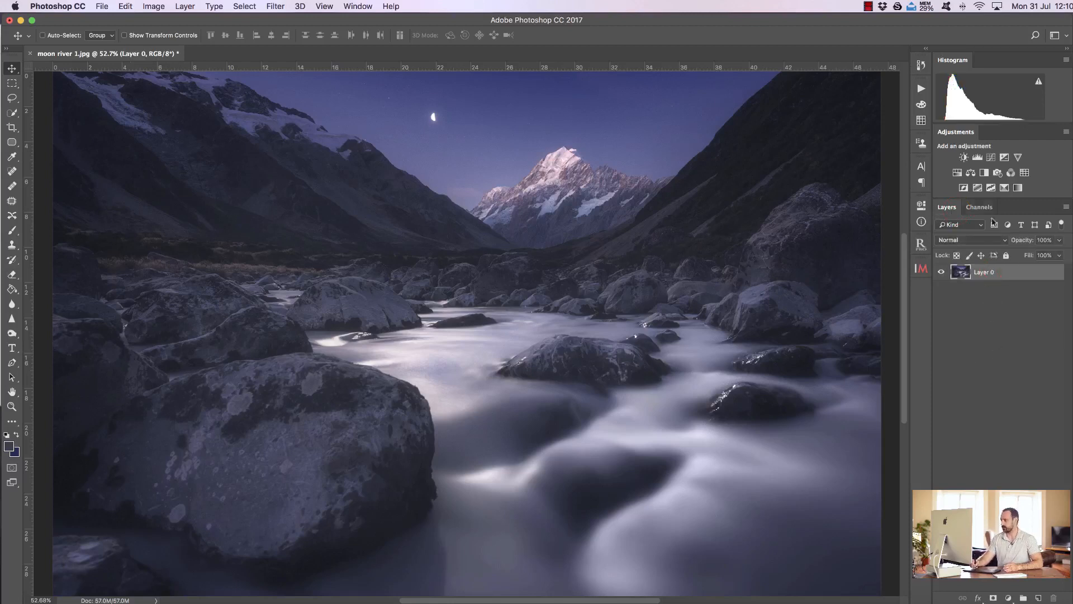
{"action": "left_click", "coordinate": [963, 158]}
{"action": "left_click", "coordinate": [977, 157]}
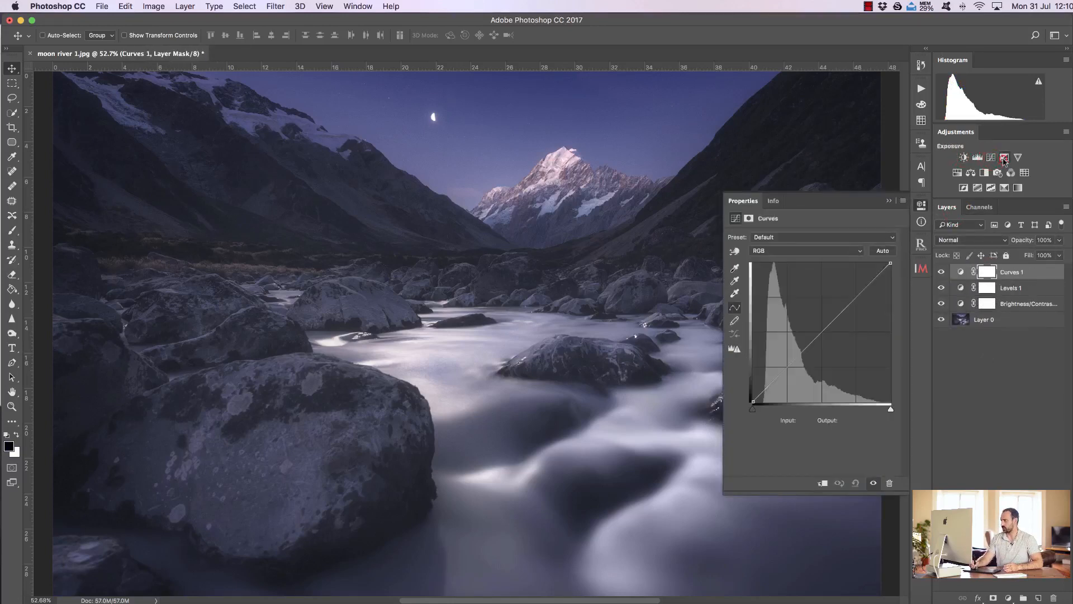
{"action": "left_click", "coordinate": [1005, 159]}
{"action": "left_click", "coordinate": [1018, 157]}
{"action": "left_click", "coordinate": [890, 200]}
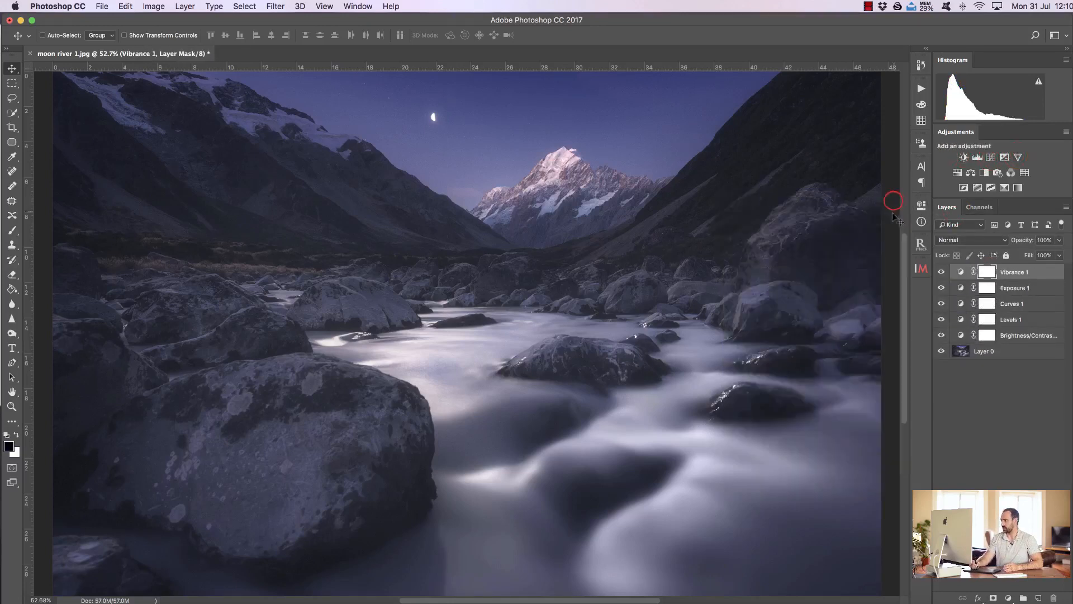
Step: Place Library Osaka Japan.jpg from the photos folder as a layer directly above Layer 0, beneath the adjustment layers
{"action": "left_click", "coordinate": [996, 351]}
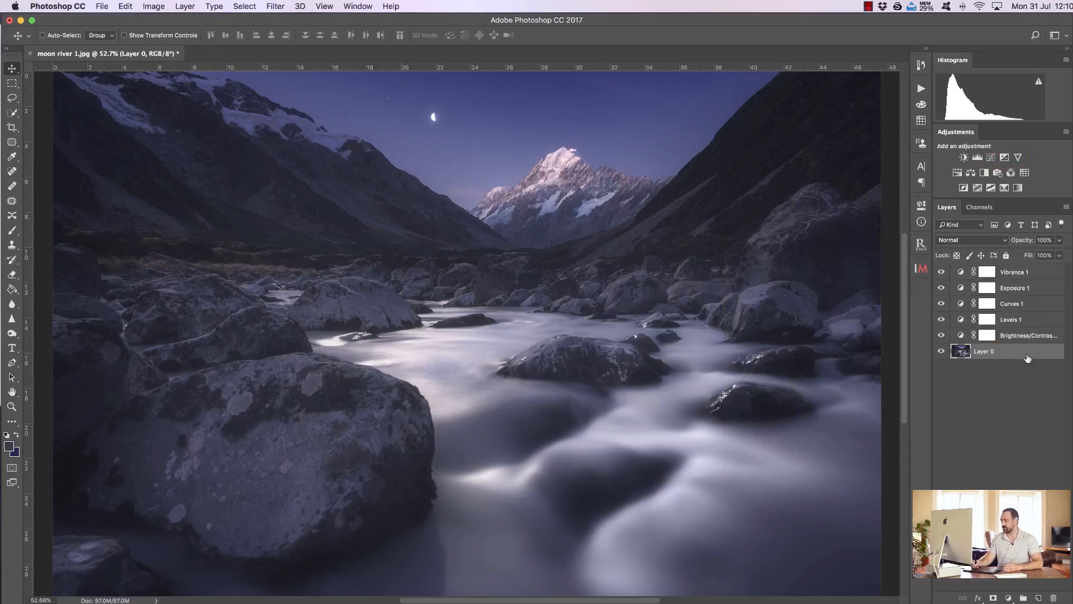
{"action": "left_click", "coordinate": [52, 601]}
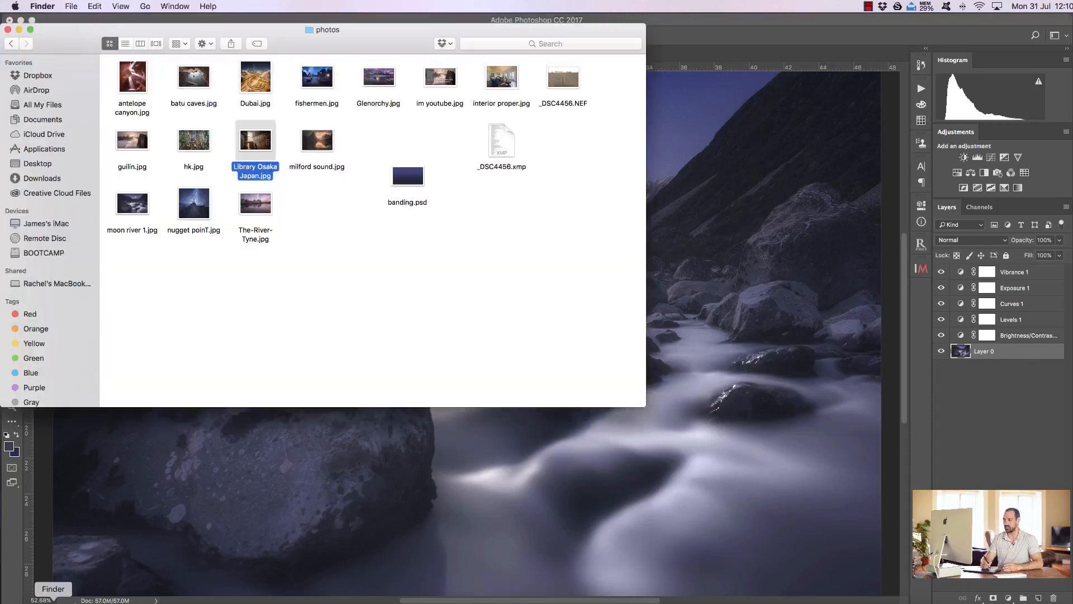
{"action": "left_click_drag", "start_coordinate": [257, 142], "coordinate": [679, 285]}
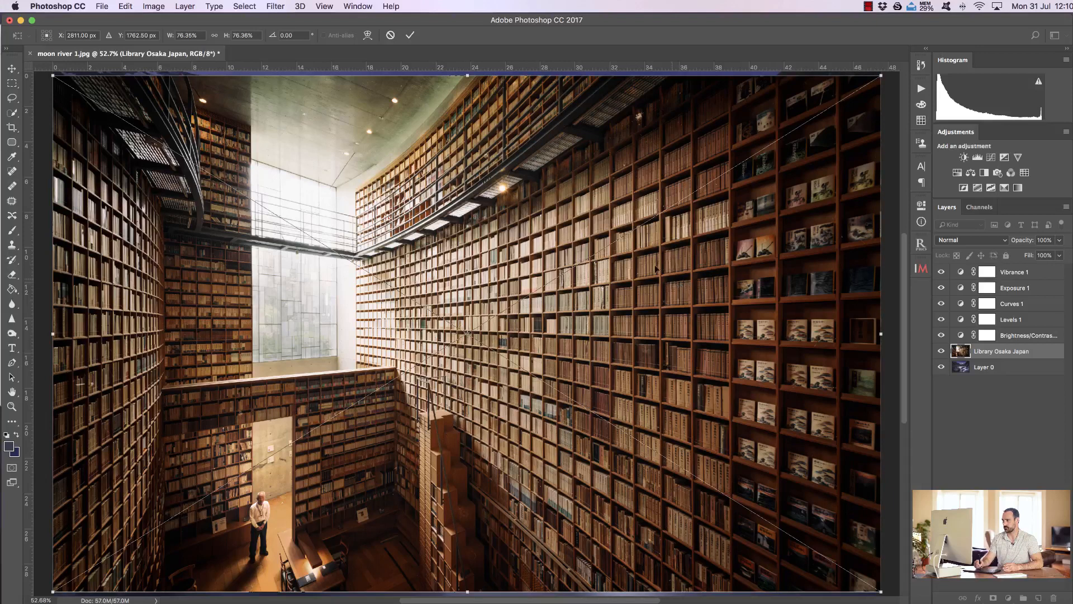
{"action": "left_click", "coordinate": [410, 35]}
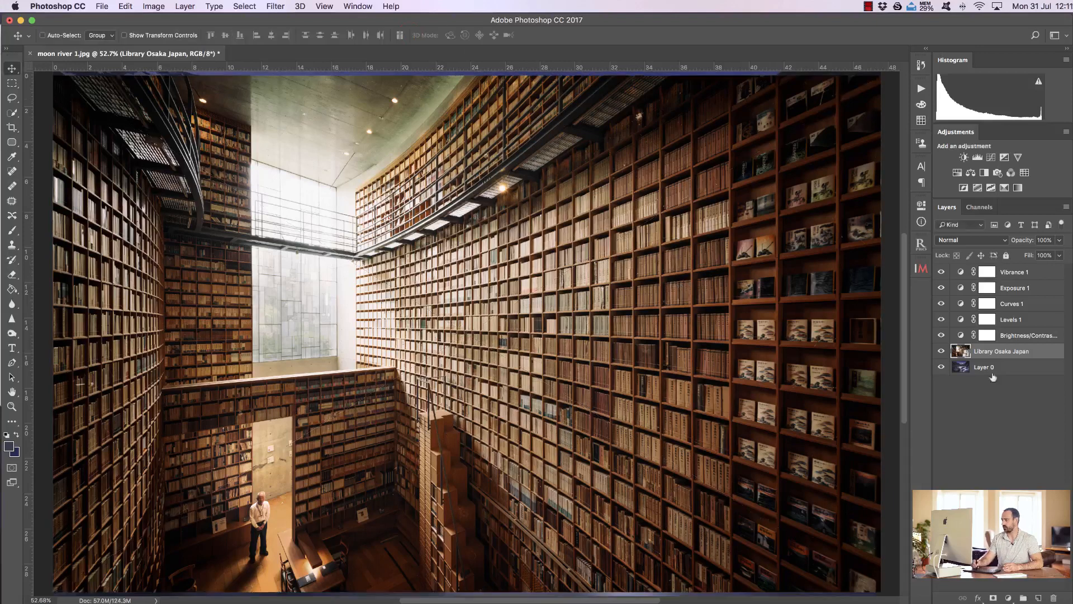
Step: Toggle the library layer's visibility off and on to compare it with the river photo beneath
{"action": "left_click", "coordinate": [941, 351]}
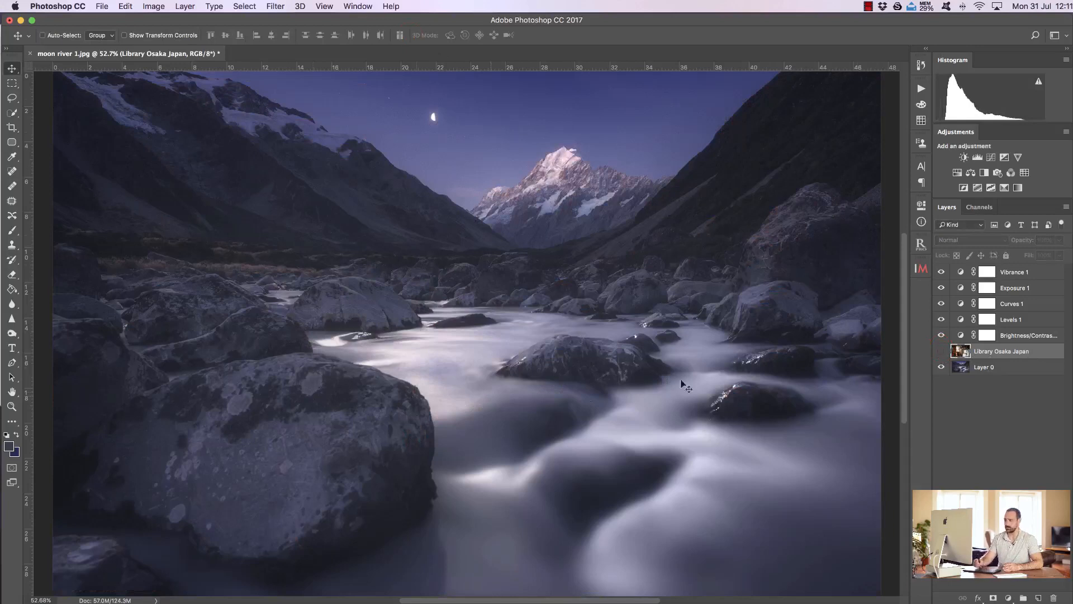
{"action": "left_click", "coordinate": [941, 351]}
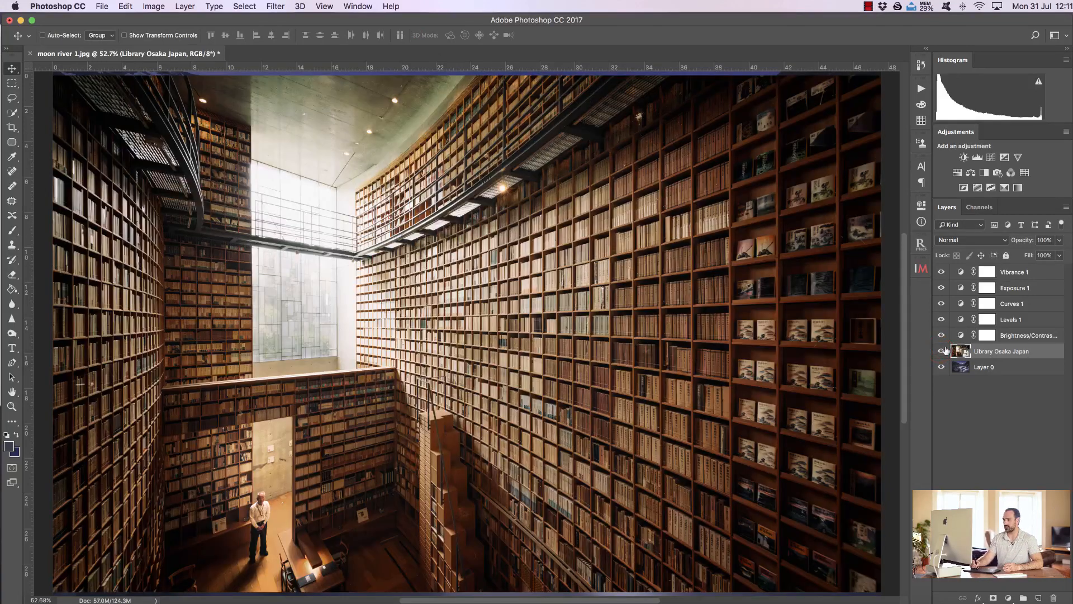
{"action": "left_click", "coordinate": [942, 351]}
{"action": "left_click", "coordinate": [941, 351]}
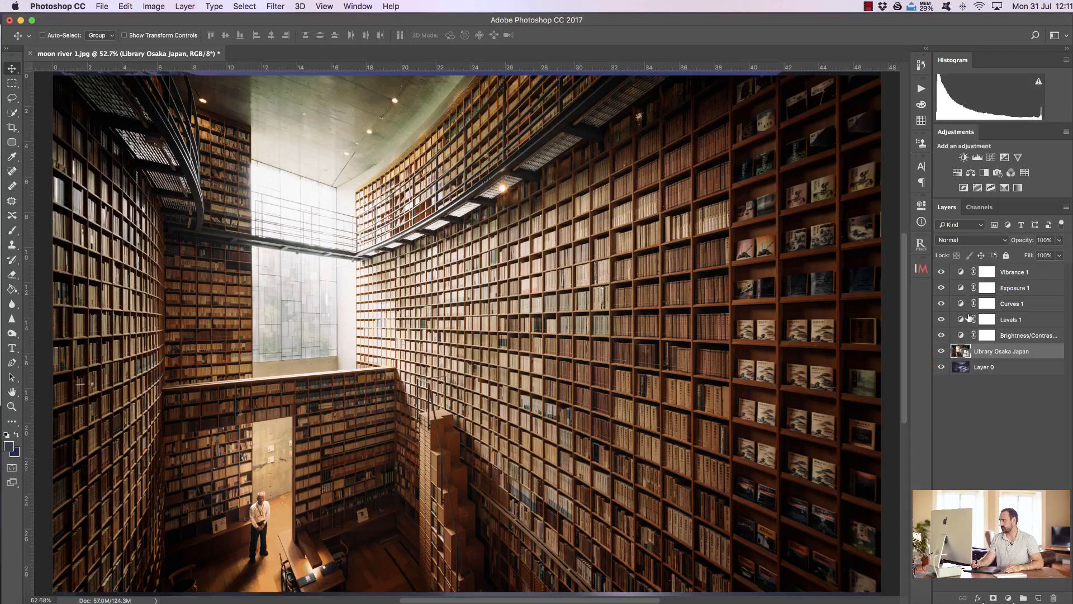
Step: Add a Hue/Saturation adjustment layer above the Vibrance layer
{"action": "left_click", "coordinate": [1012, 273]}
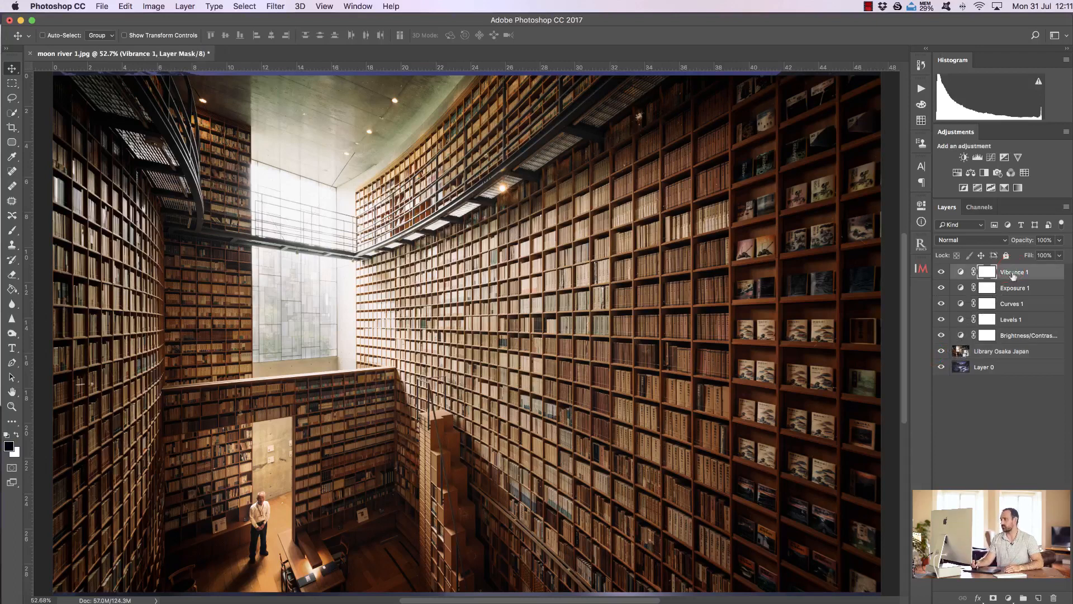
{"action": "left_click", "coordinate": [956, 173]}
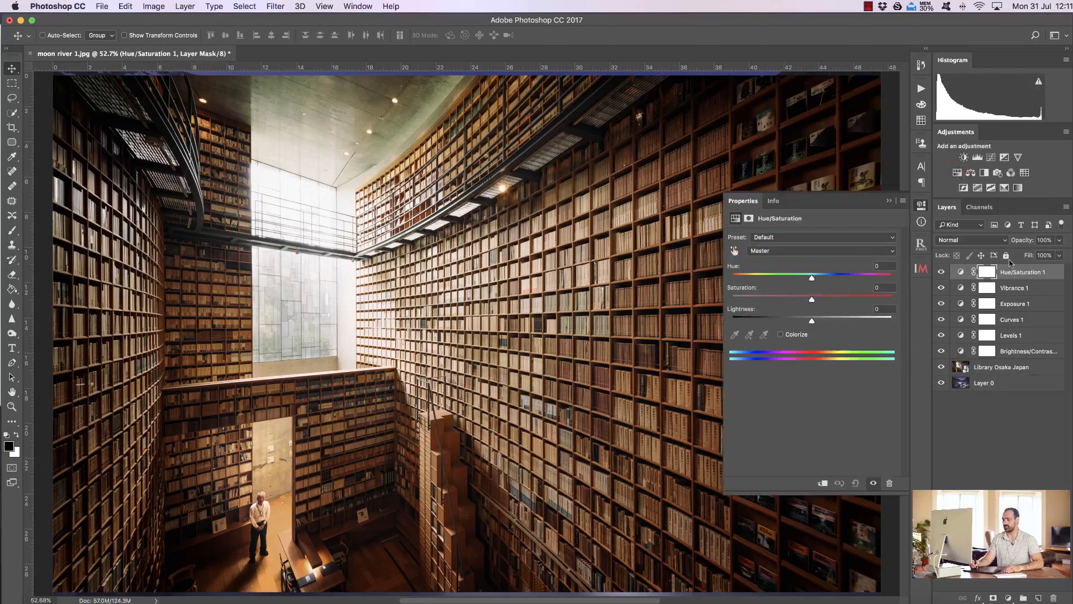
Step: Delete the top Hue/Saturation layer, then try a new one directly above Curves 1 and delete it as well
{"action": "left_click_drag", "start_coordinate": [1035, 272], "coordinate": [1053, 597]}
{"action": "left_click", "coordinate": [1006, 305]}
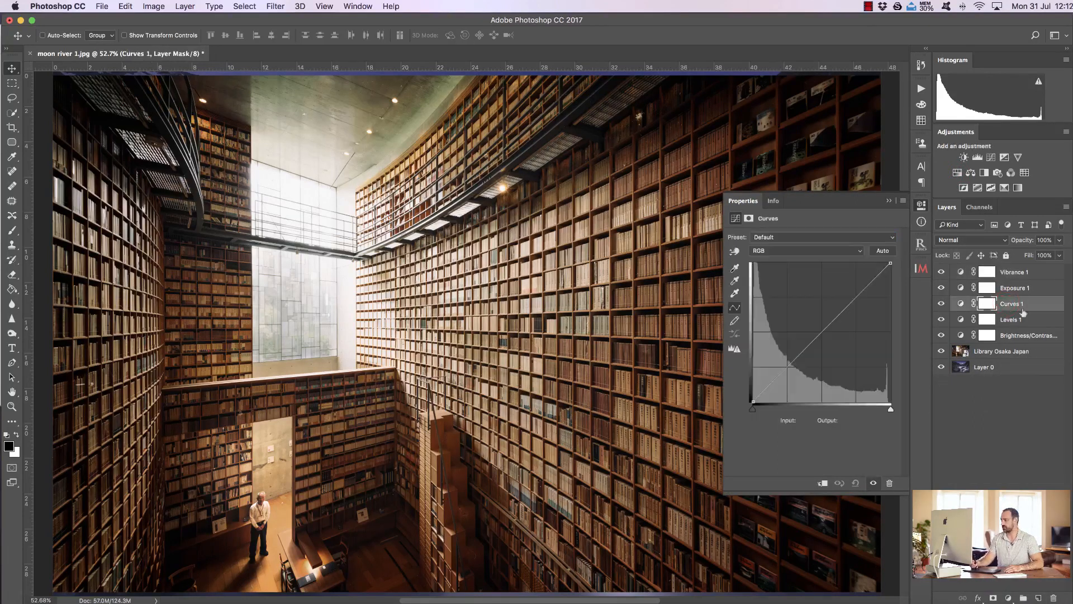
{"action": "left_click", "coordinate": [956, 174]}
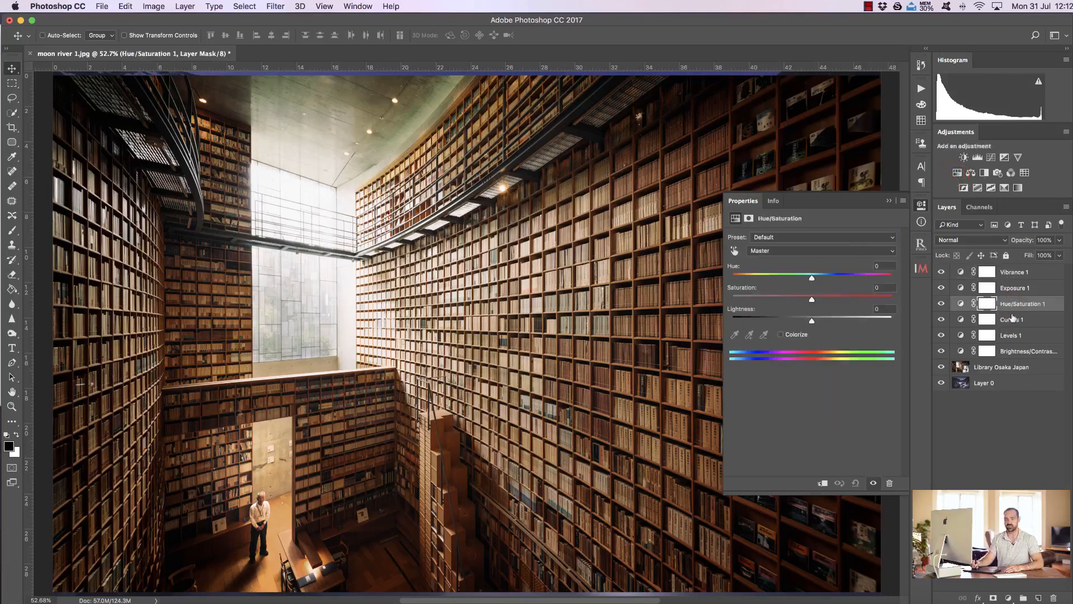
{"action": "left_click_drag", "start_coordinate": [1041, 306], "coordinate": [1054, 597]}
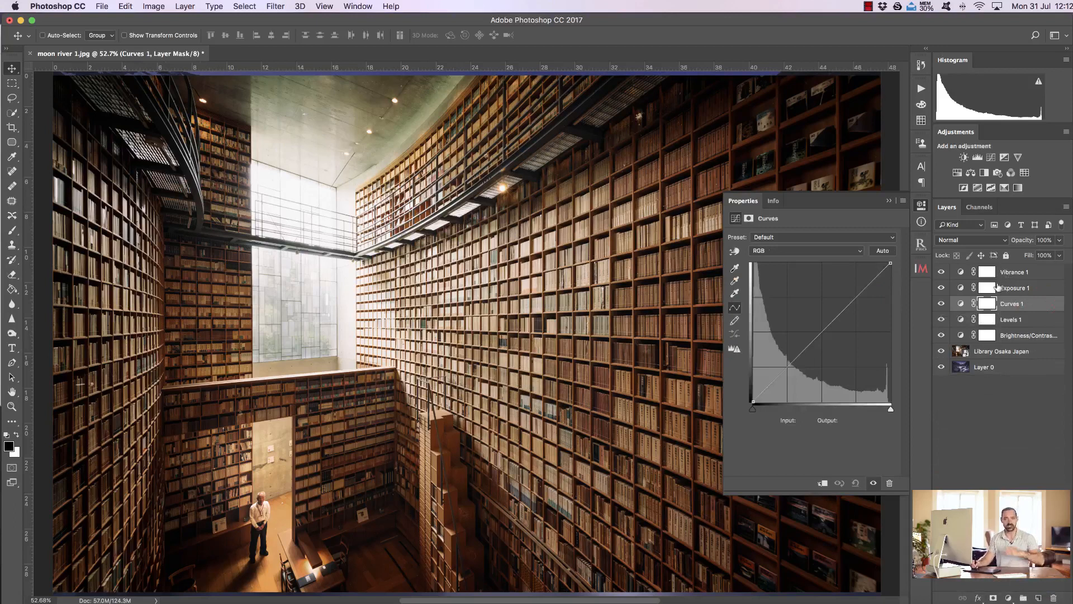
Step: Add a Hue/Saturation adjustment layer above Vibrance 1 and set its saturation to -52
{"action": "left_click", "coordinate": [1008, 272]}
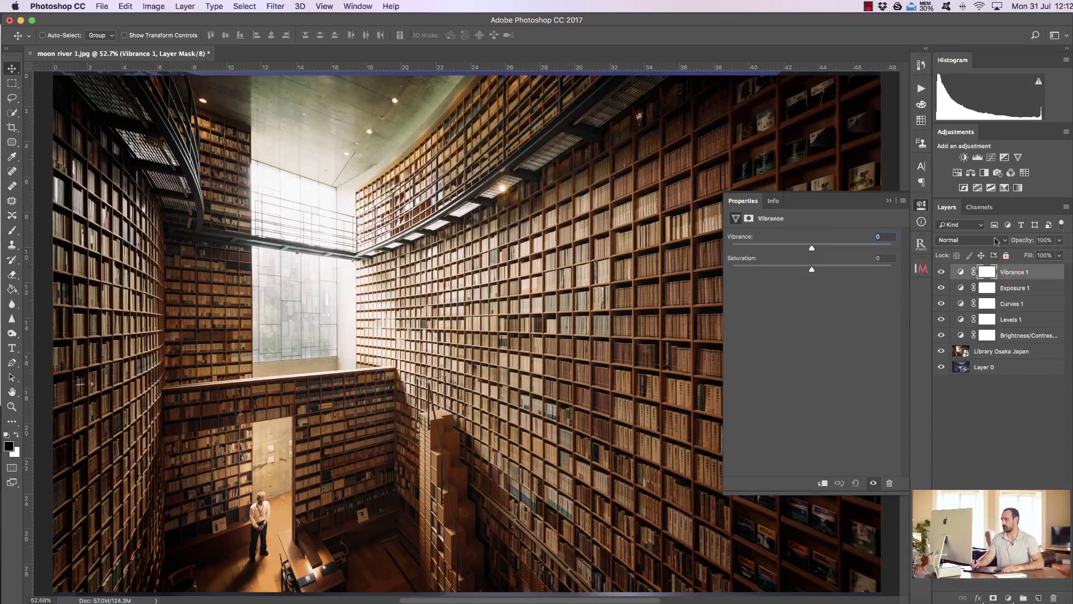
{"action": "left_click", "coordinate": [957, 173]}
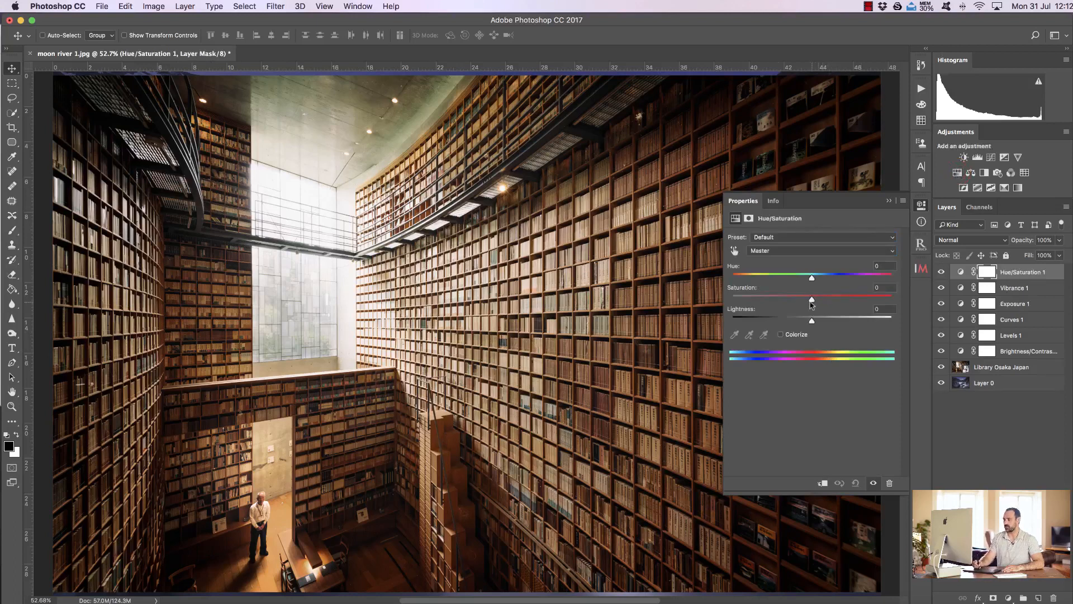
{"action": "left_click_drag", "start_coordinate": [811, 302], "coordinate": [770, 303]}
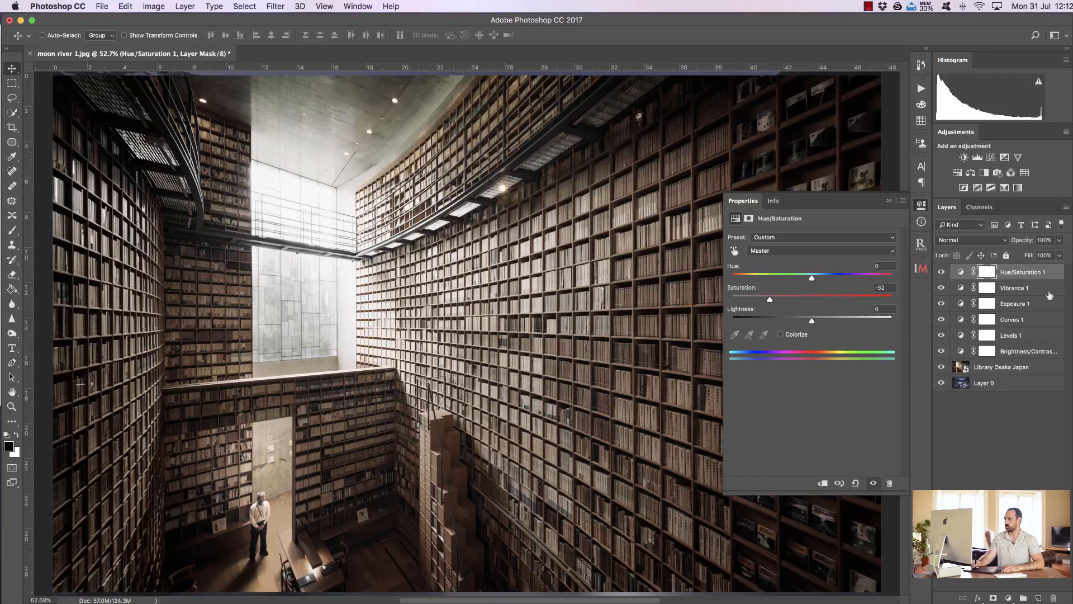
Step: Move the Hue/Saturation layer between the library layer and Layer 0 and set its saturation to -79
{"action": "left_click_drag", "start_coordinate": [1036, 274], "coordinate": [1033, 375]}
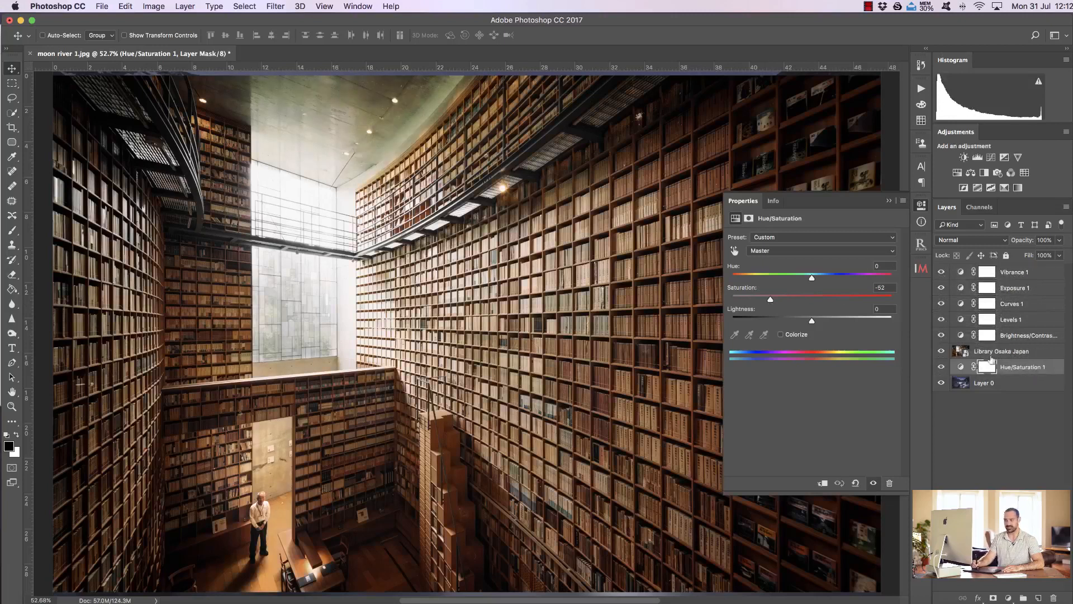
{"action": "left_click_drag", "start_coordinate": [770, 299], "coordinate": [749, 305]}
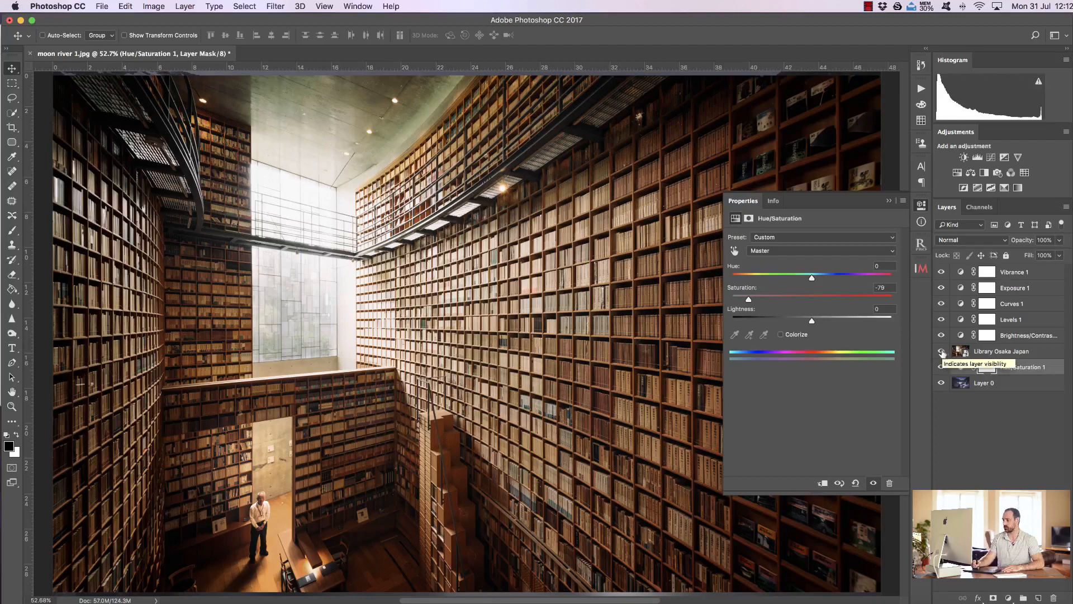
Step: Hide the library layer and toggle the Hue/Saturation layer off and on repeatedly to compare its effect on the river photo
{"action": "left_click", "coordinate": [941, 351]}
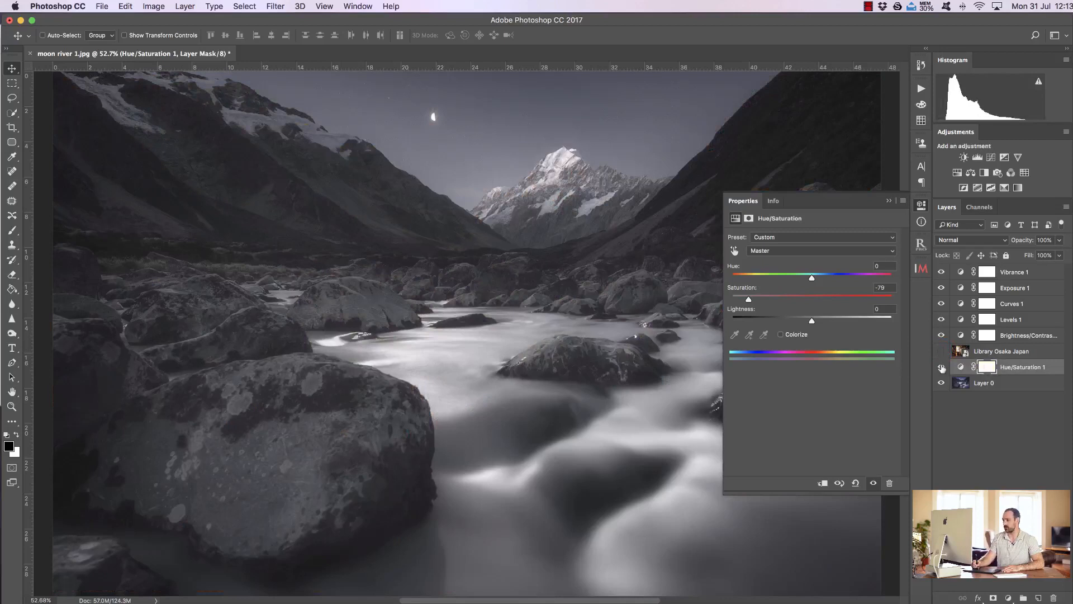
{"action": "left_click", "coordinate": [942, 367]}
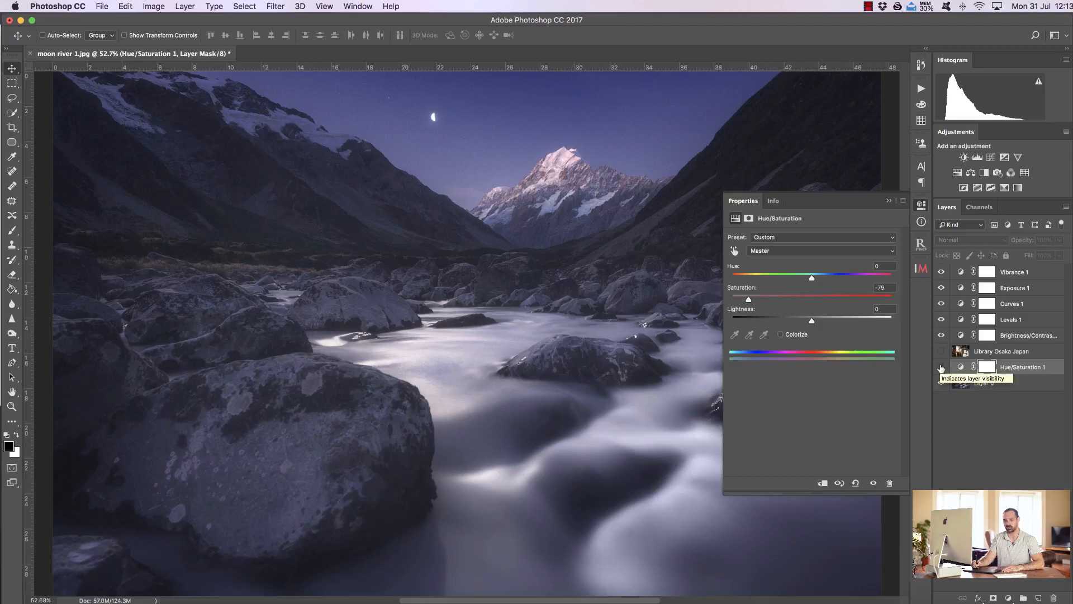
{"action": "left_click", "coordinate": [941, 368]}
{"action": "left_click", "coordinate": [942, 367]}
{"action": "left_click", "coordinate": [941, 367]}
{"action": "left_click", "coordinate": [941, 367]}
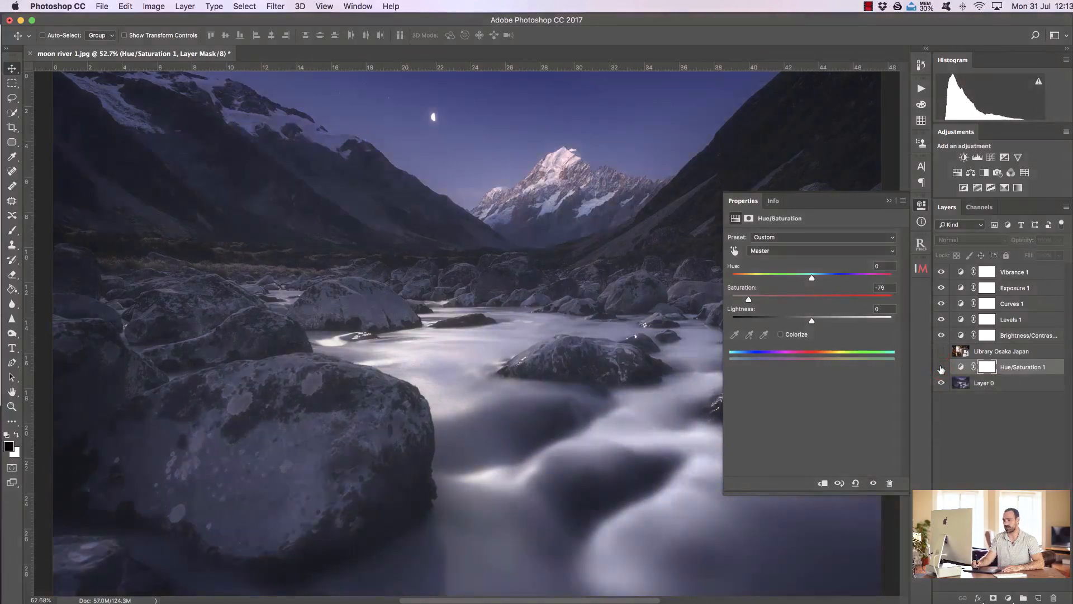
{"action": "left_click", "coordinate": [942, 368]}
{"action": "left_click", "coordinate": [941, 367]}
{"action": "left_click", "coordinate": [941, 367]}
{"action": "left_click", "coordinate": [941, 367]}
{"action": "left_click", "coordinate": [941, 368]}
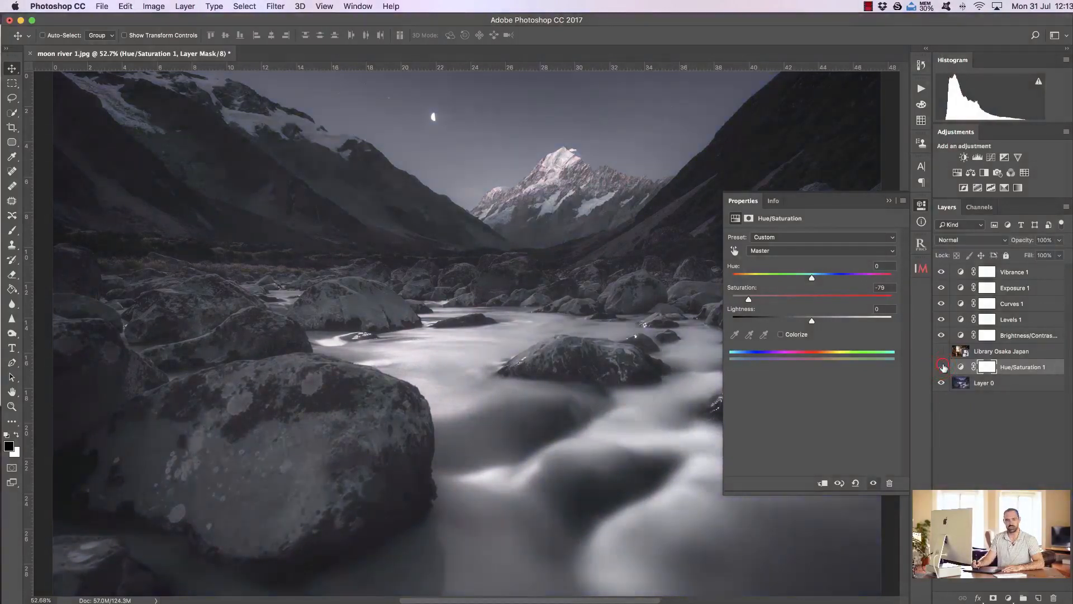
{"action": "left_click", "coordinate": [942, 367]}
{"action": "left_click", "coordinate": [941, 368]}
{"action": "left_click", "coordinate": [941, 367]}
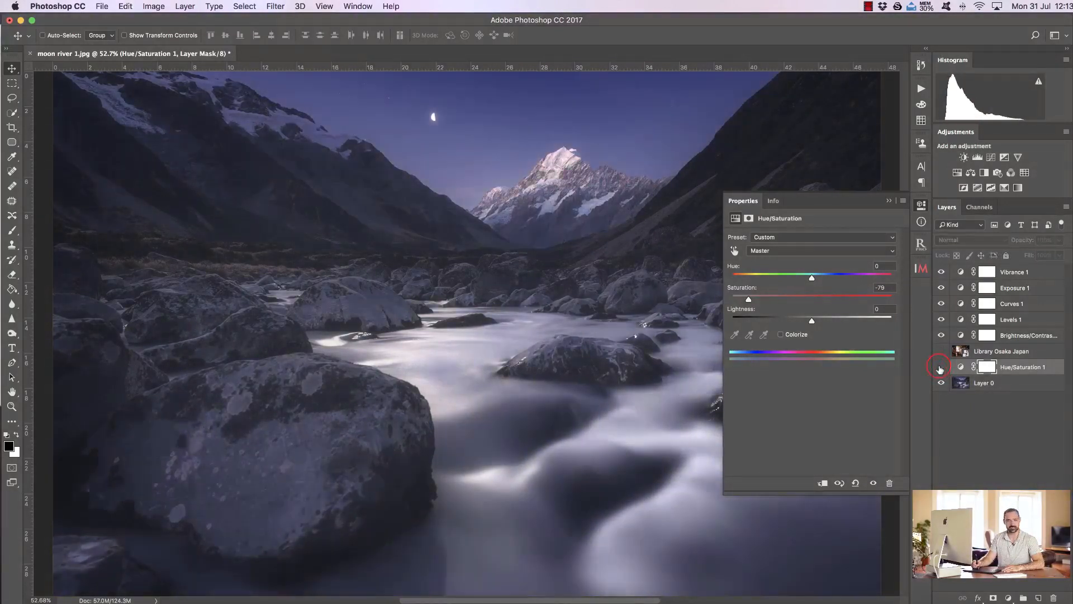
{"action": "left_click", "coordinate": [941, 368]}
{"action": "left_click", "coordinate": [941, 368]}
{"action": "left_click", "coordinate": [941, 368]}
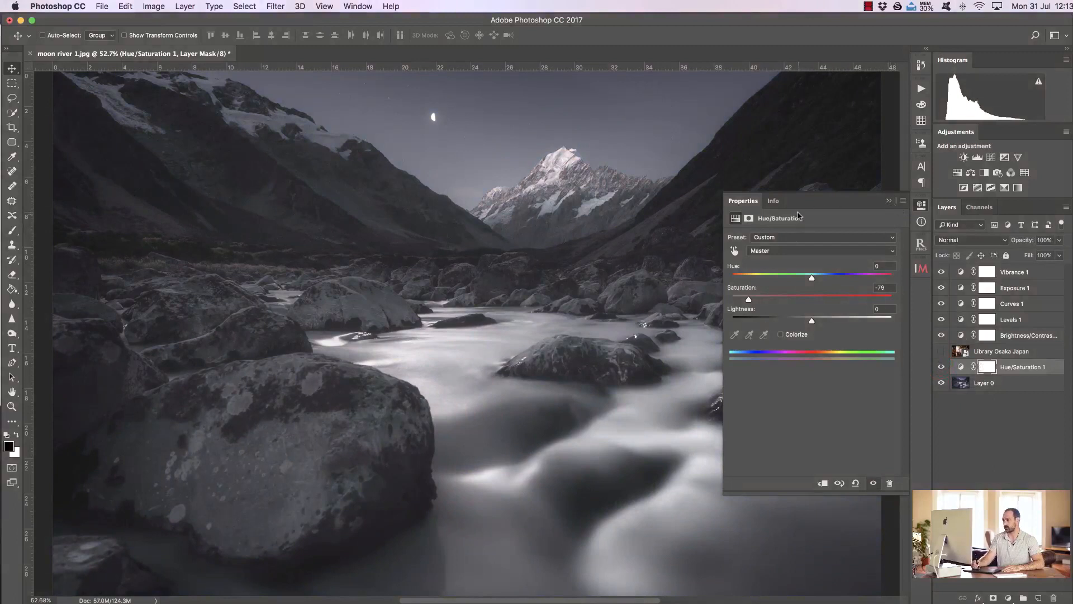
Step: Collapse the adjustment properties and lower the Hue/Saturation layer's opacity to 0%
{"action": "left_click", "coordinate": [889, 200]}
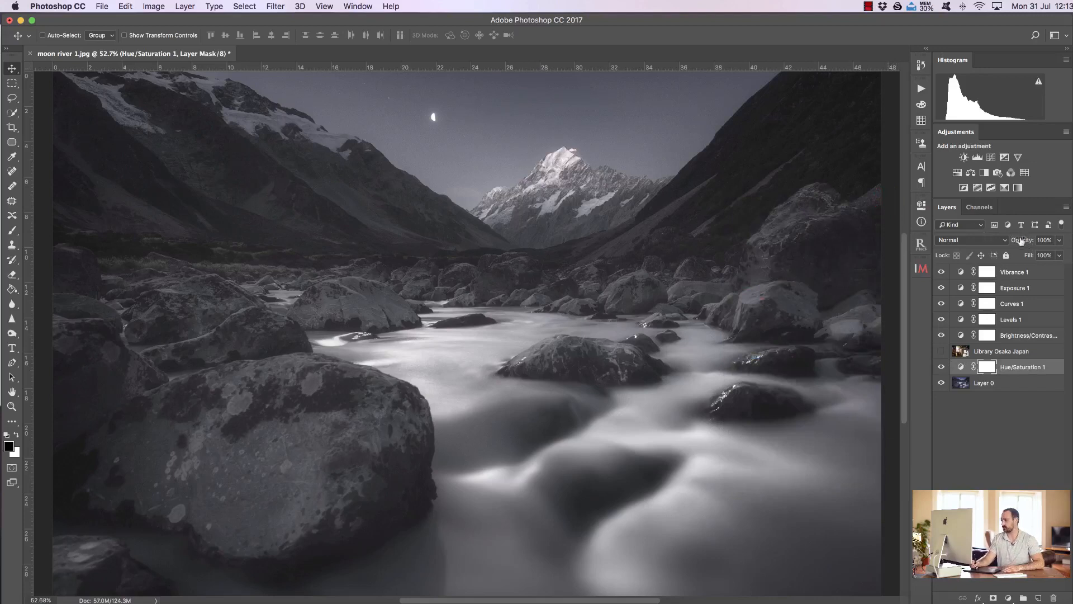
{"action": "left_click_drag", "start_coordinate": [1029, 240], "coordinate": [1020, 240]}
{"action": "left_click_drag", "start_coordinate": [1017, 240], "coordinate": [934, 240]}
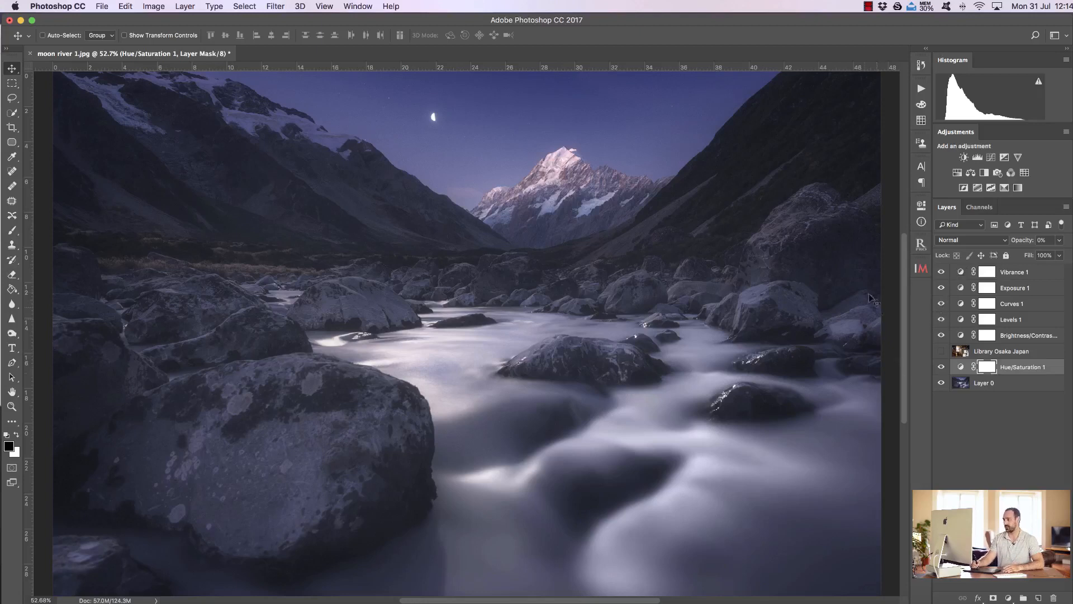
Step: Set the Hue/Saturation layer's opacity to 26% and toggle its visibility to compare the weaker effect
{"action": "left_click_drag", "start_coordinate": [1016, 240], "coordinate": [1031, 244]}
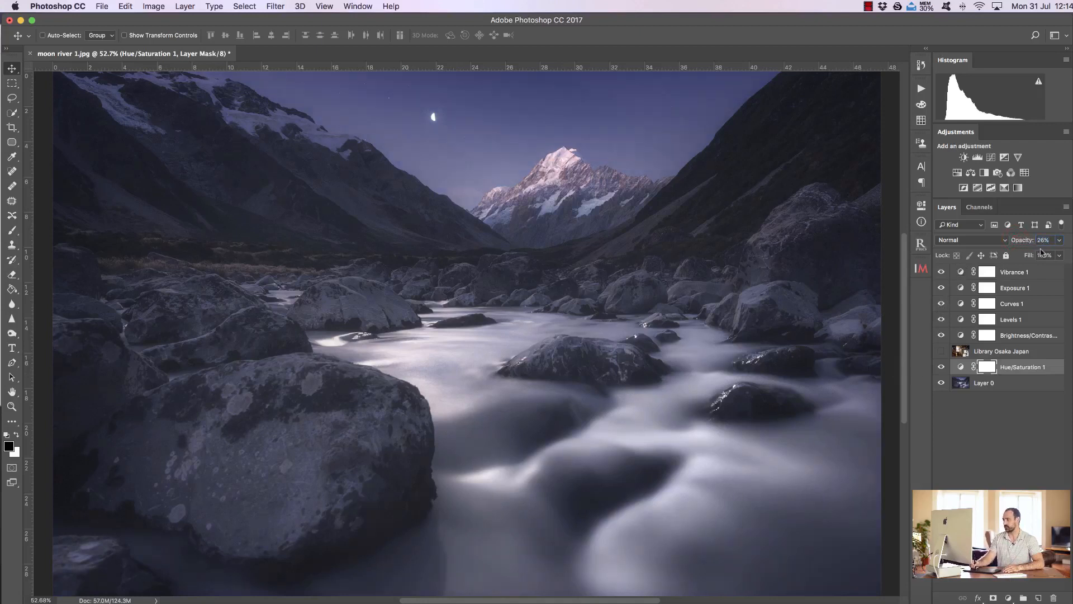
{"action": "left_click", "coordinate": [943, 361]}
{"action": "left_click", "coordinate": [944, 358]}
{"action": "left_click", "coordinate": [942, 364]}
{"action": "left_click", "coordinate": [941, 364]}
{"action": "left_click", "coordinate": [942, 366]}
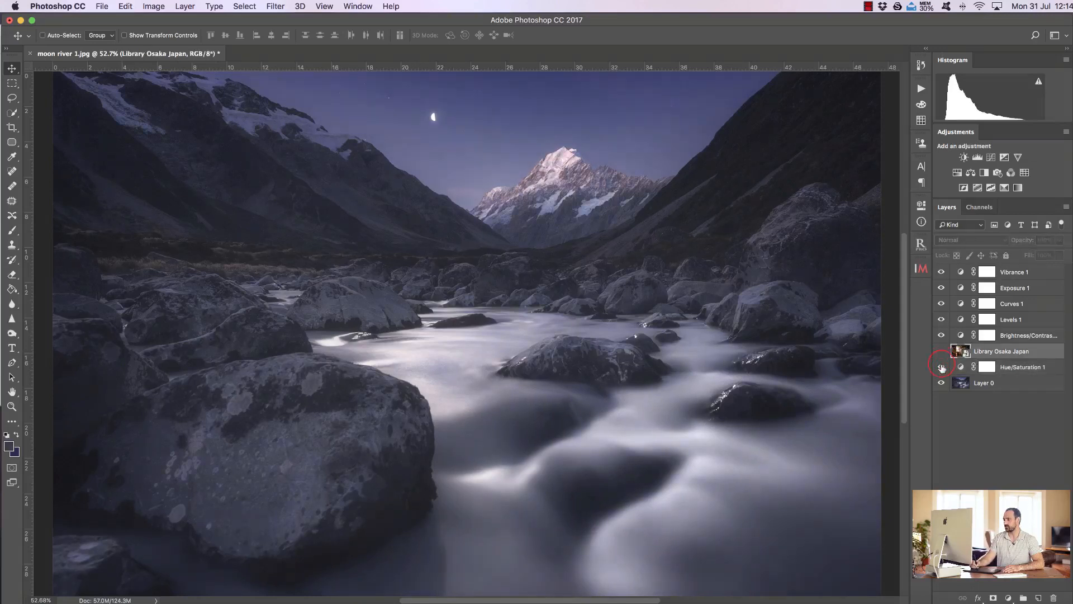
Step: Reselect the Hue/Saturation layer, set its opacity to 49%, and toggle its visibility off and on
{"action": "left_click", "coordinate": [1007, 368]}
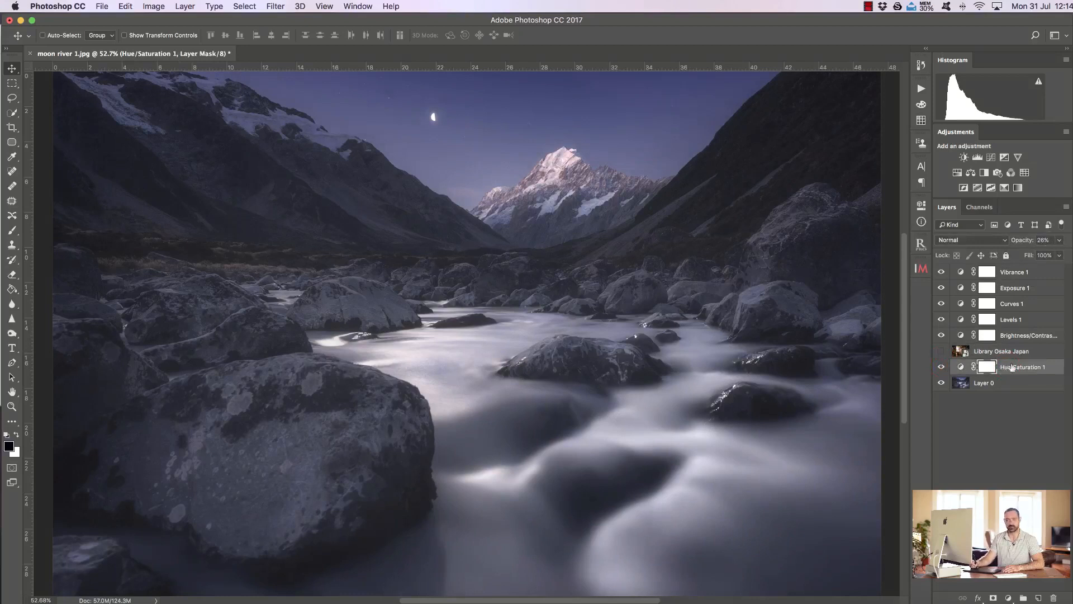
{"action": "left_click_drag", "start_coordinate": [1017, 241], "coordinate": [1031, 246]}
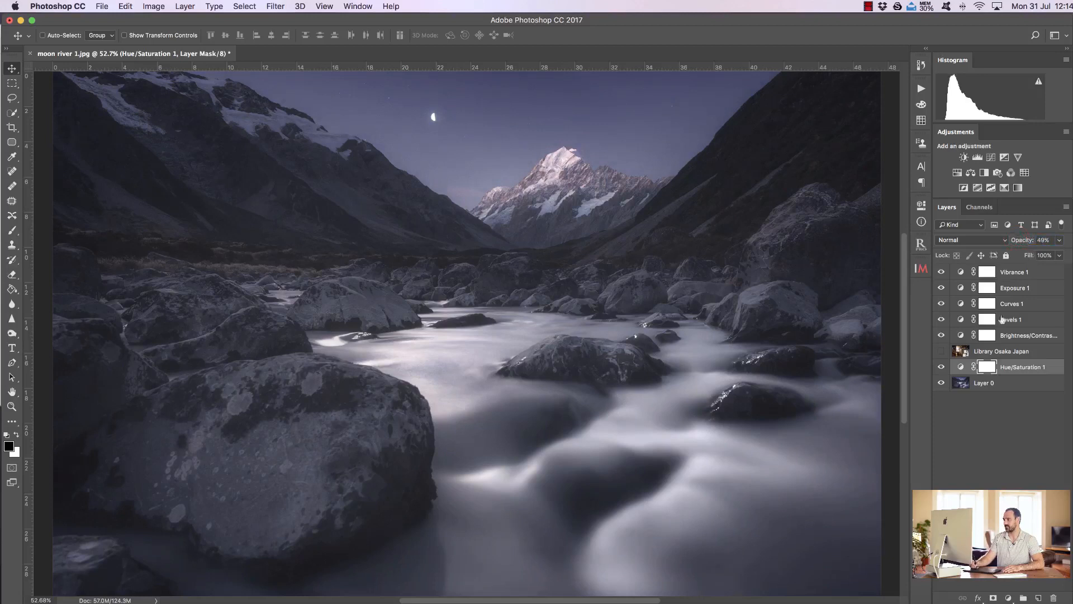
{"action": "left_click", "coordinate": [942, 367]}
{"action": "left_click", "coordinate": [943, 367]}
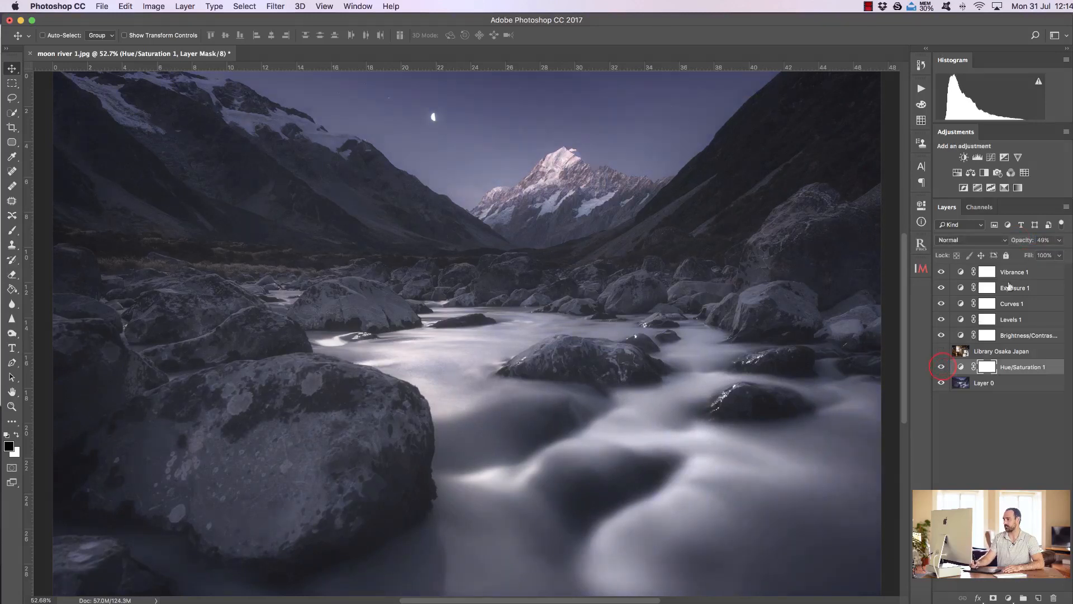
Step: Return the Hue/Saturation layer to 100% opacity and toggle its visibility to compare the full effect
{"action": "left_click", "coordinate": [1018, 240]}
{"action": "left_click_drag", "start_coordinate": [1018, 240], "coordinate": [1067, 241]}
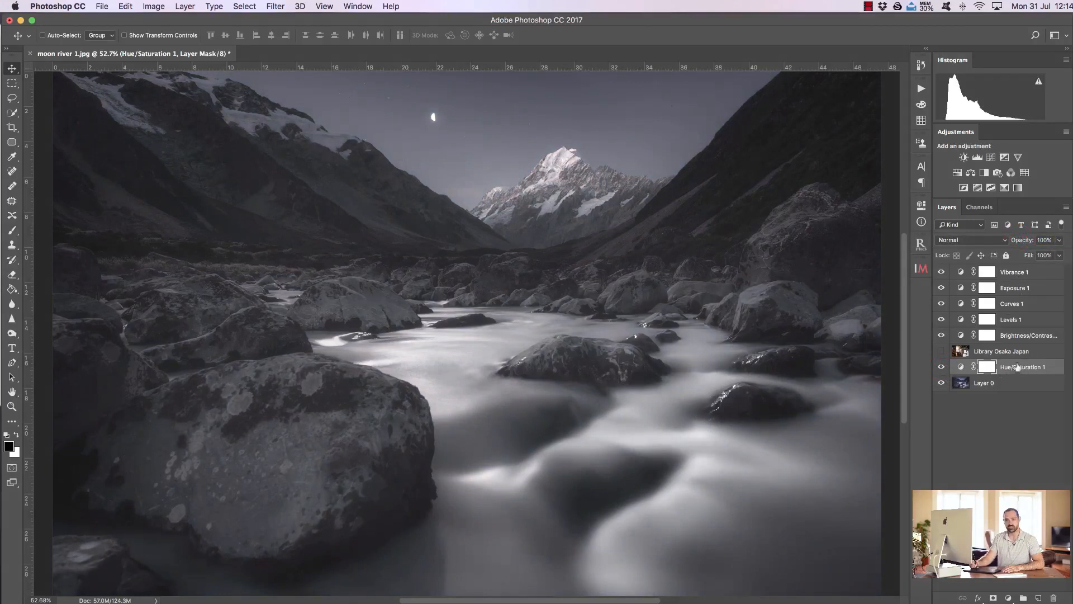
{"action": "left_click", "coordinate": [941, 367]}
{"action": "left_click", "coordinate": [941, 367]}
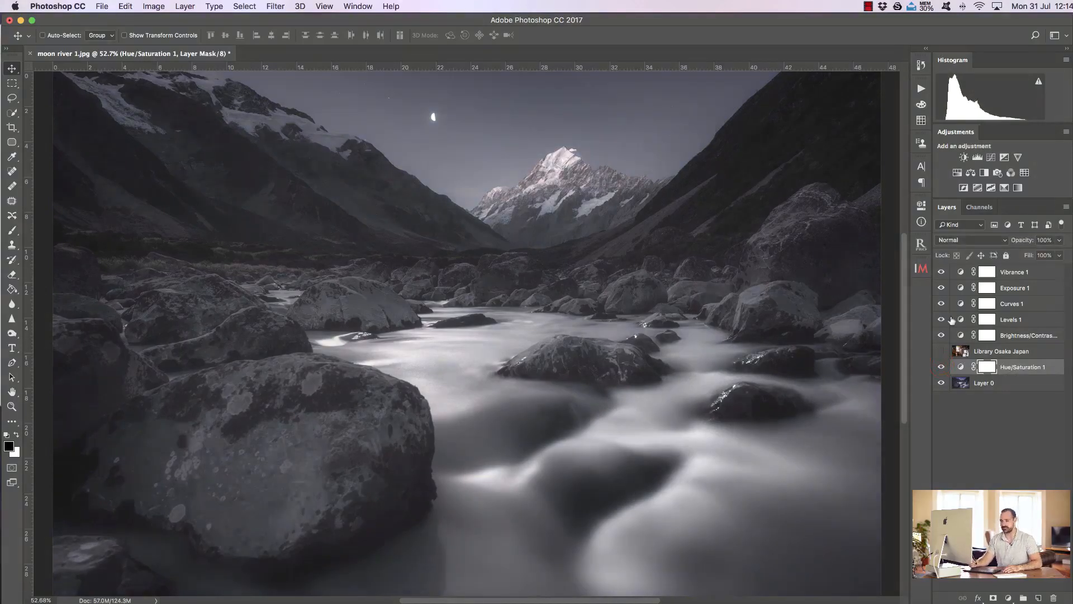
Step: Move the Hue/Saturation layer directly above the library layer, beneath the Brightness/Contrast layer
{"action": "left_click_drag", "start_coordinate": [1022, 367], "coordinate": [1022, 351]}
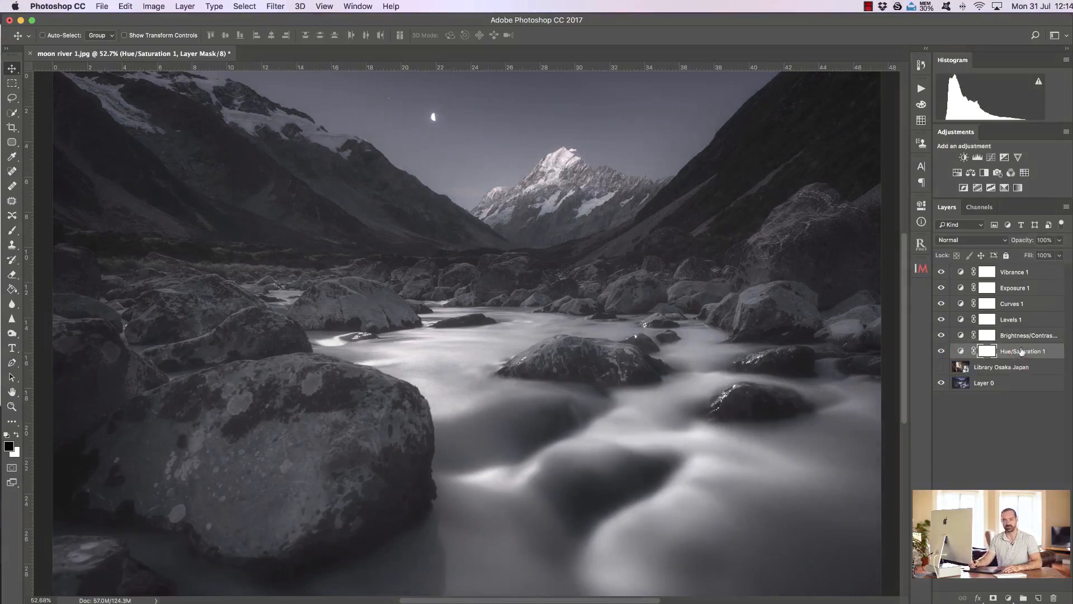